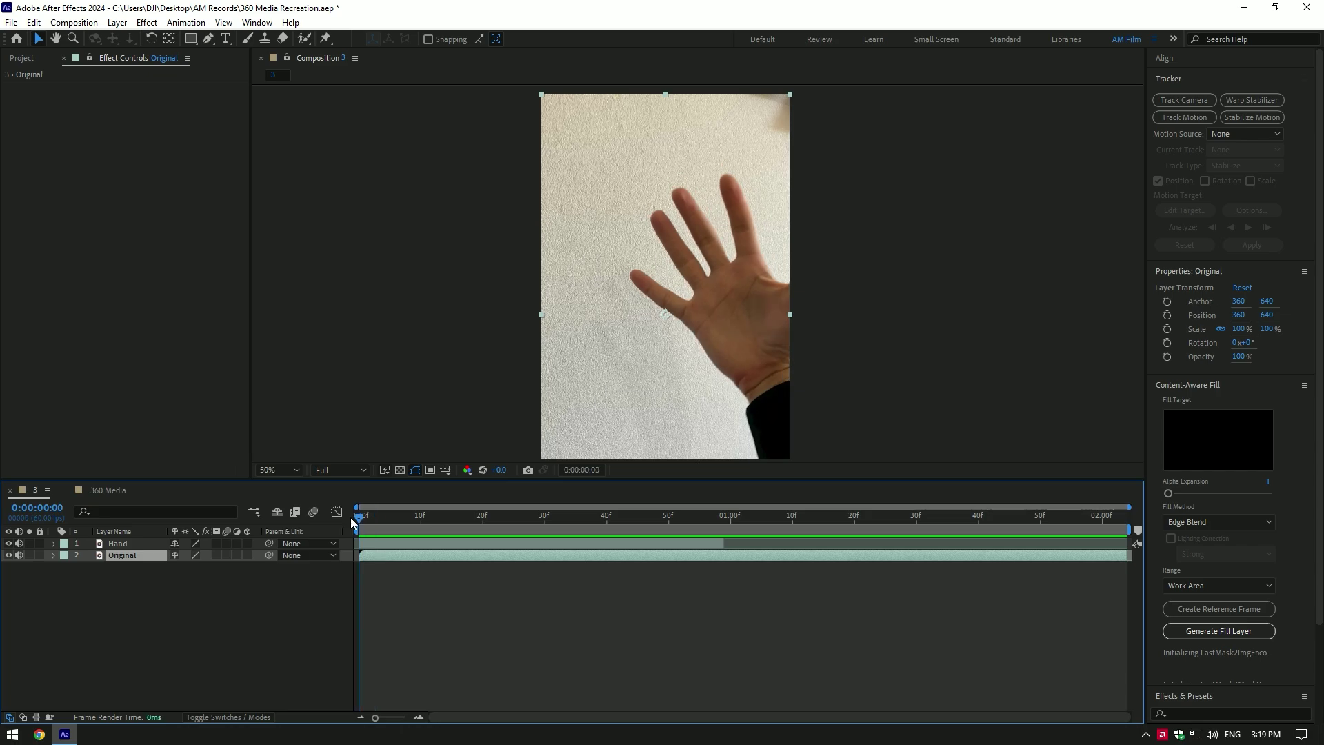
Step: Isolate the hand on the Hand layer with the Roto Brush, subtracting the background gaps between and beside the fingers
{"action": "key", "text": "alt+w"}
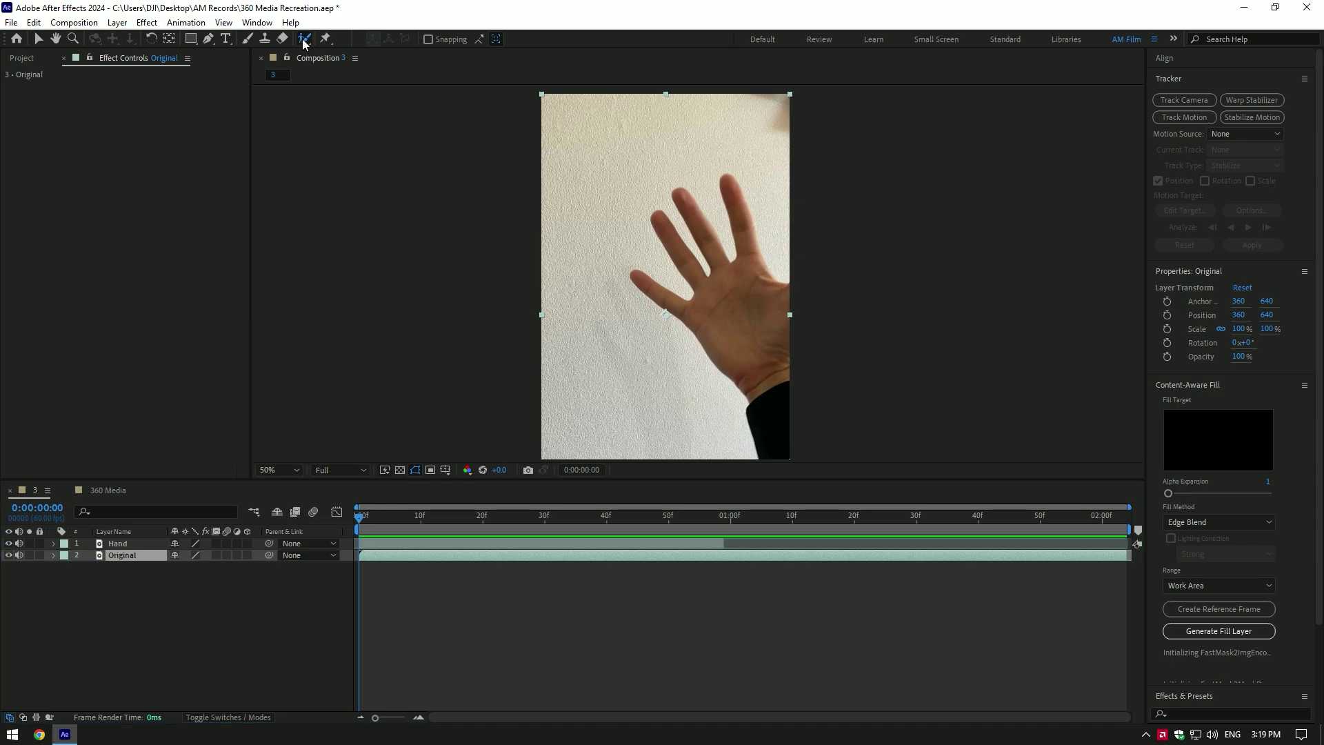
{"action": "double_click", "coordinate": [379, 541]}
{"action": "left_click_drag", "start_coordinate": [690, 317], "coordinate": [730, 359]}
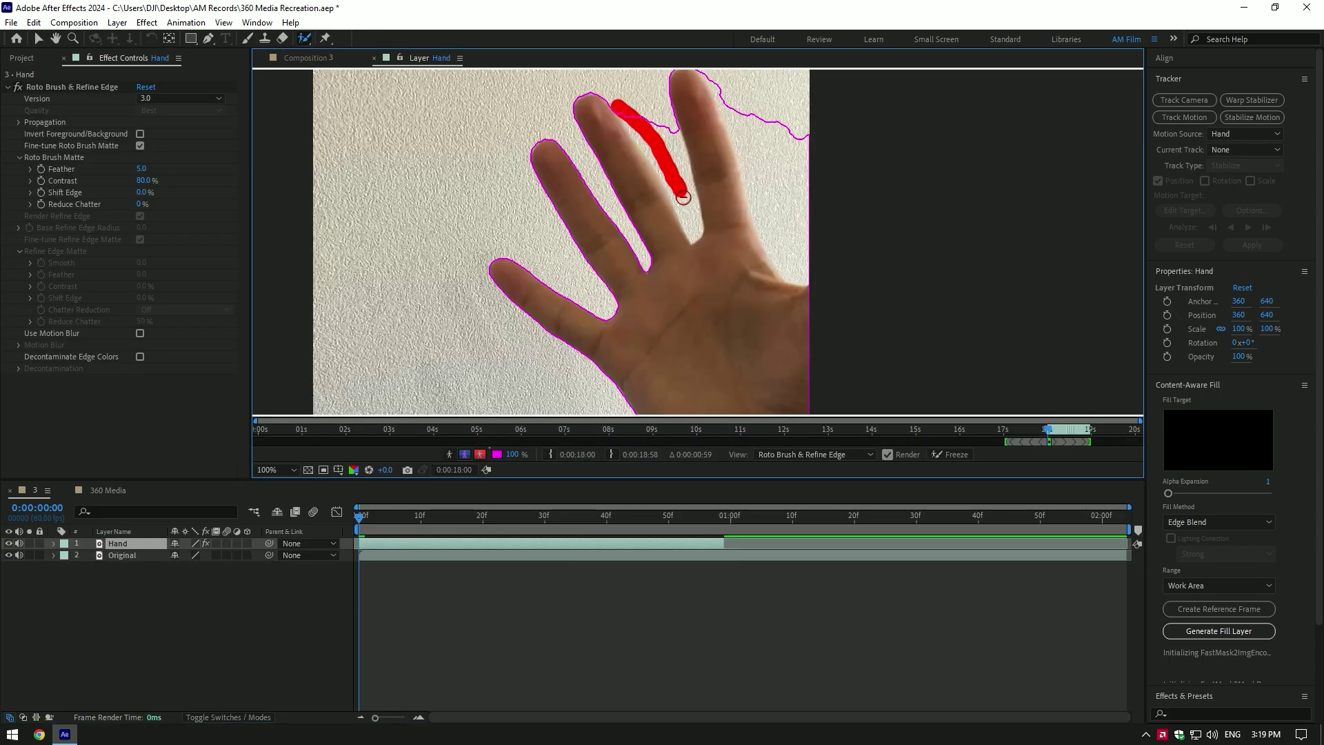
{"action": "left_click_drag", "start_coordinate": [684, 197], "coordinate": [687, 205]}
{"action": "left_click_drag", "start_coordinate": [712, 74], "coordinate": [803, 274]}
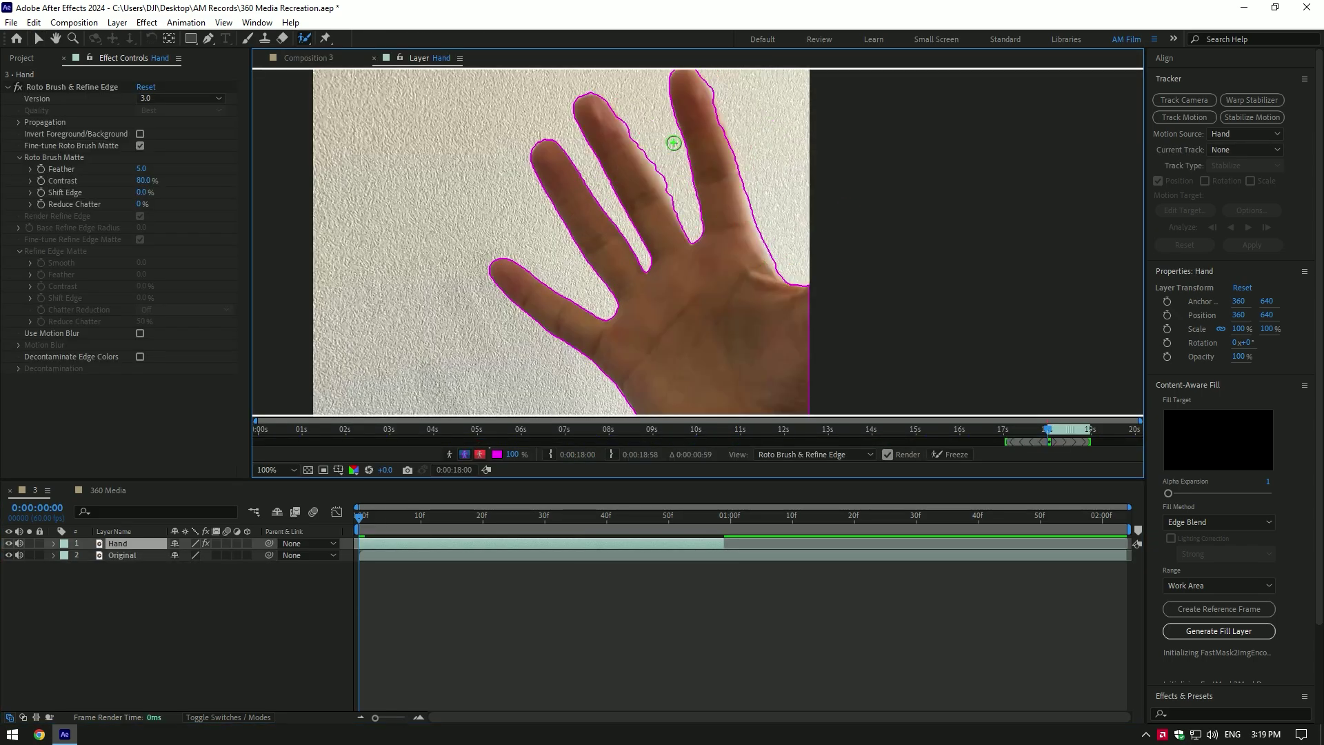
{"action": "left_click_drag", "start_coordinate": [651, 152], "coordinate": [666, 171]}
{"action": "left_click", "coordinate": [674, 197], "text": "alt"}
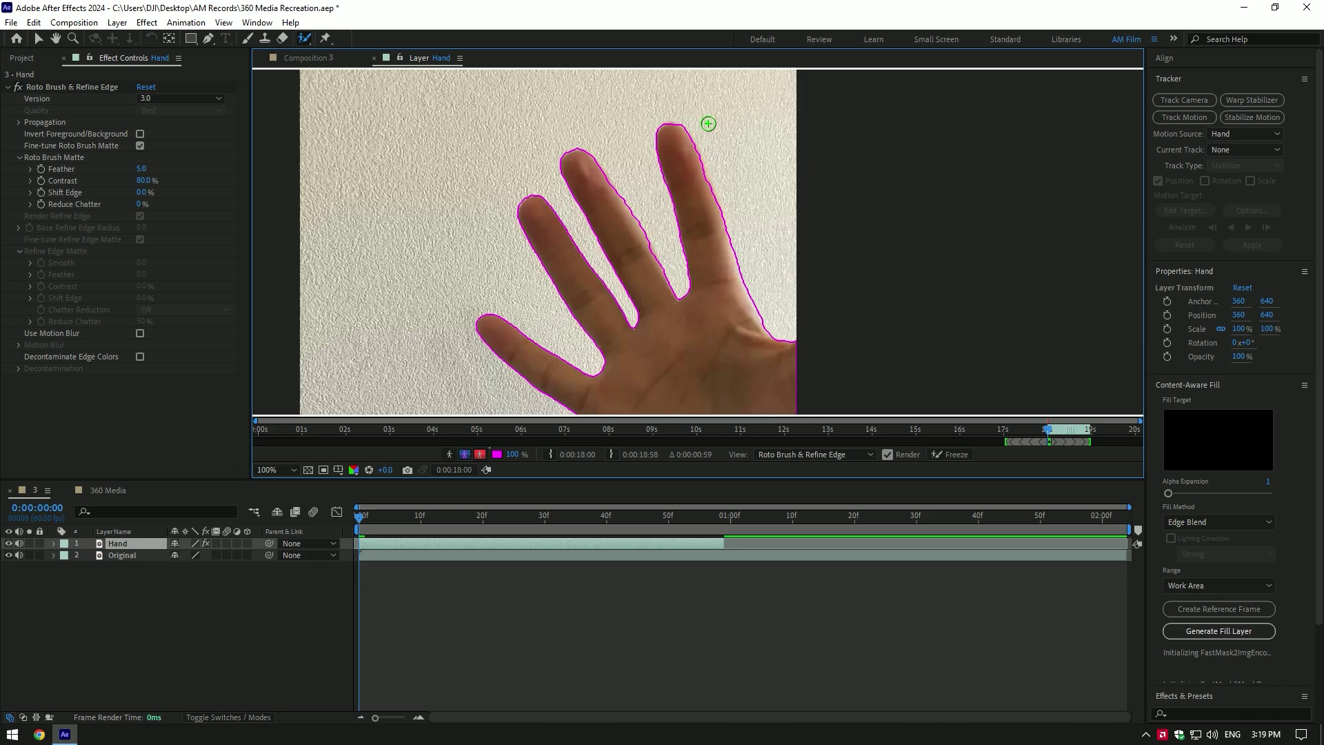
{"action": "scroll", "coordinate": [708, 123], "scroll_direction": "down", "scroll_amount": 1}
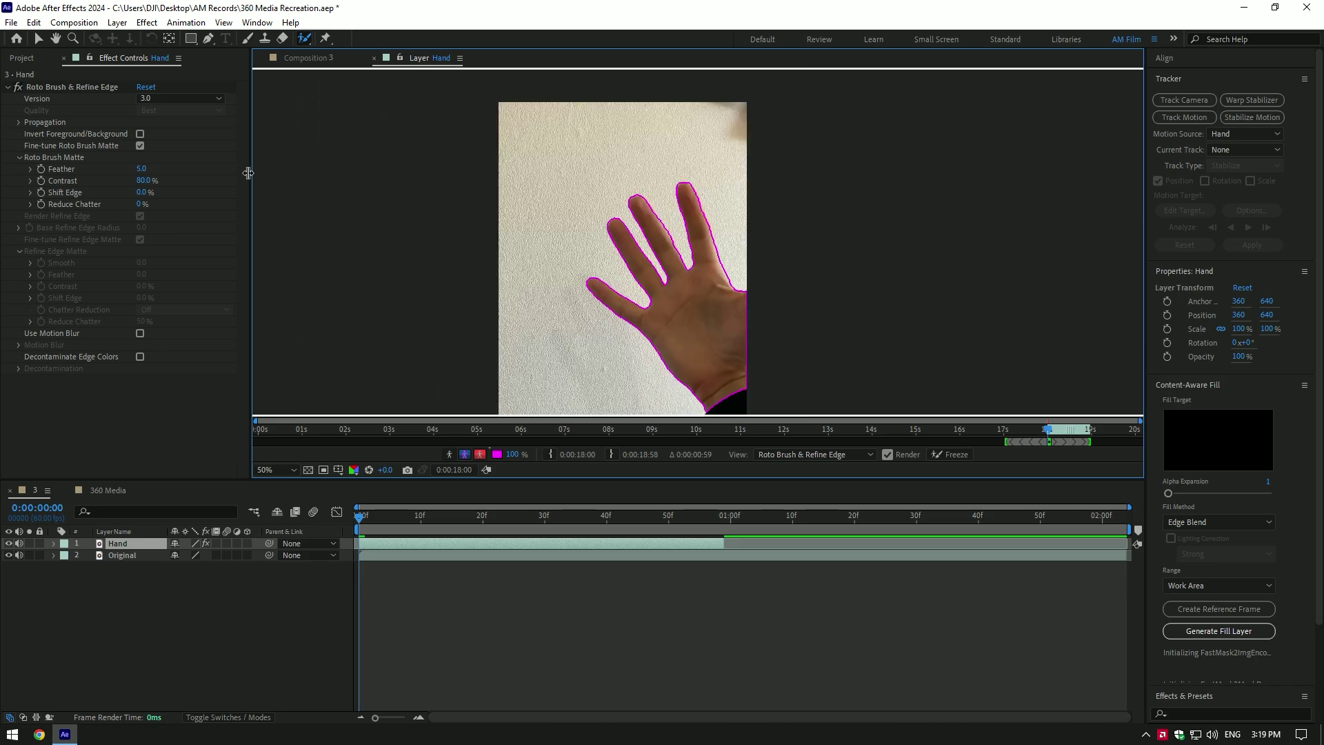
Step: Set the Roto Brush matte's Feather to 10 and propagate the selection through the Hand layer to check it
{"action": "left_click", "coordinate": [141, 168]}
{"action": "key", "text": "space"}
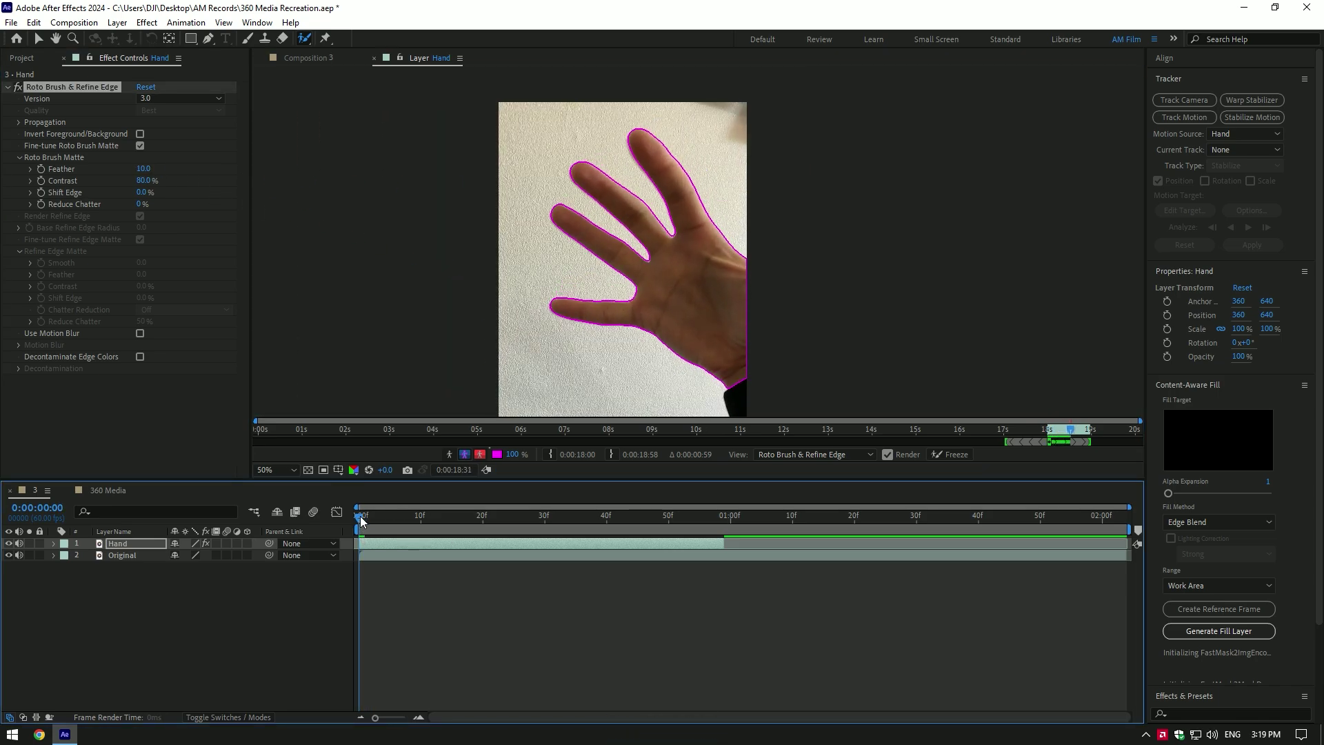
{"action": "left_click_drag", "start_coordinate": [360, 520], "coordinate": [661, 511]}
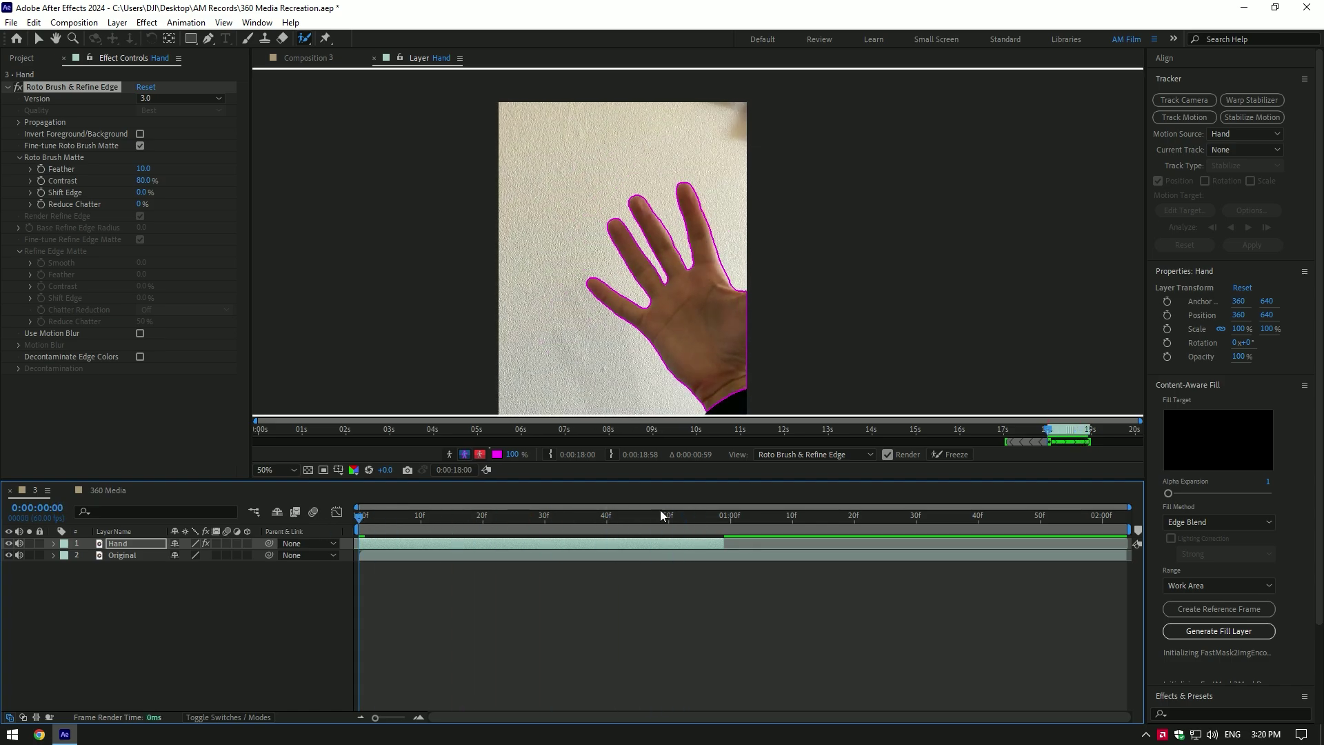
Step: Try freezing the Roto Brush propagation on the Hand layer and release the freeze again
{"action": "left_click", "coordinate": [948, 455]}
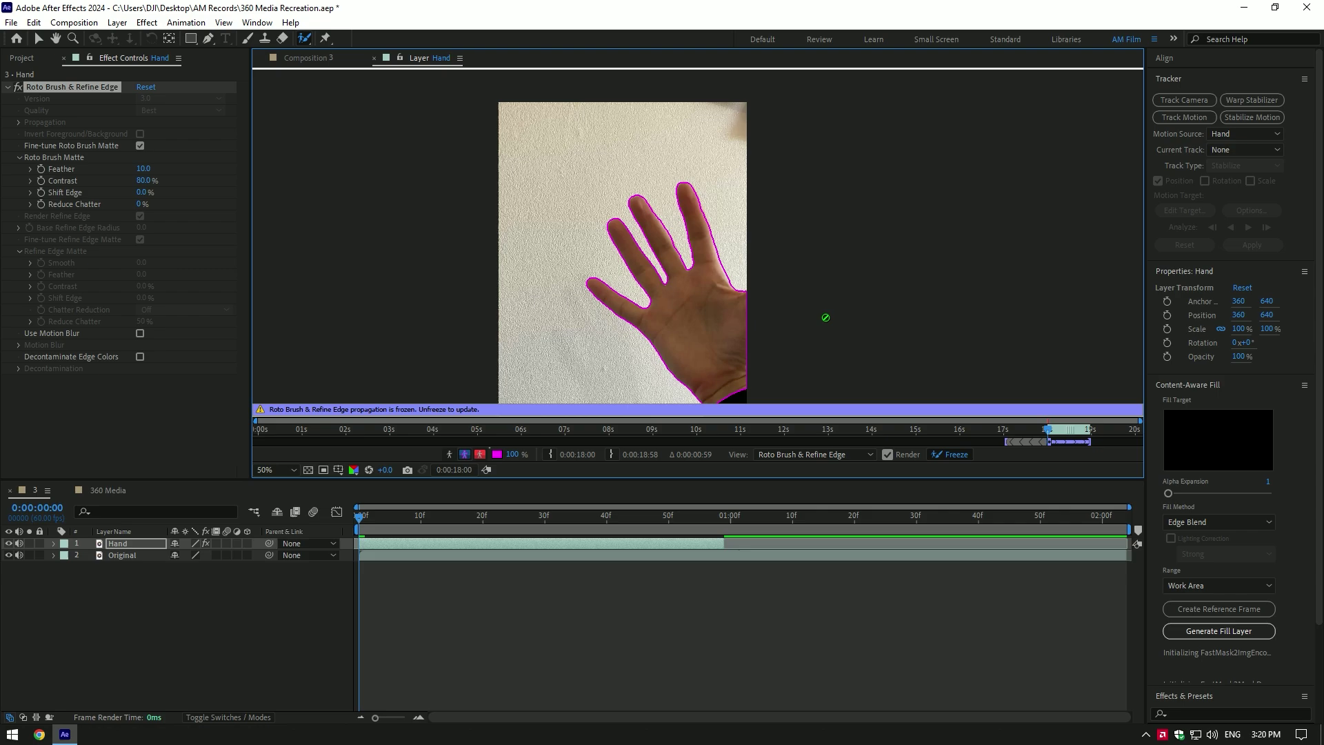
{"action": "key", "text": "v"}
{"action": "left_click", "coordinate": [953, 455]}
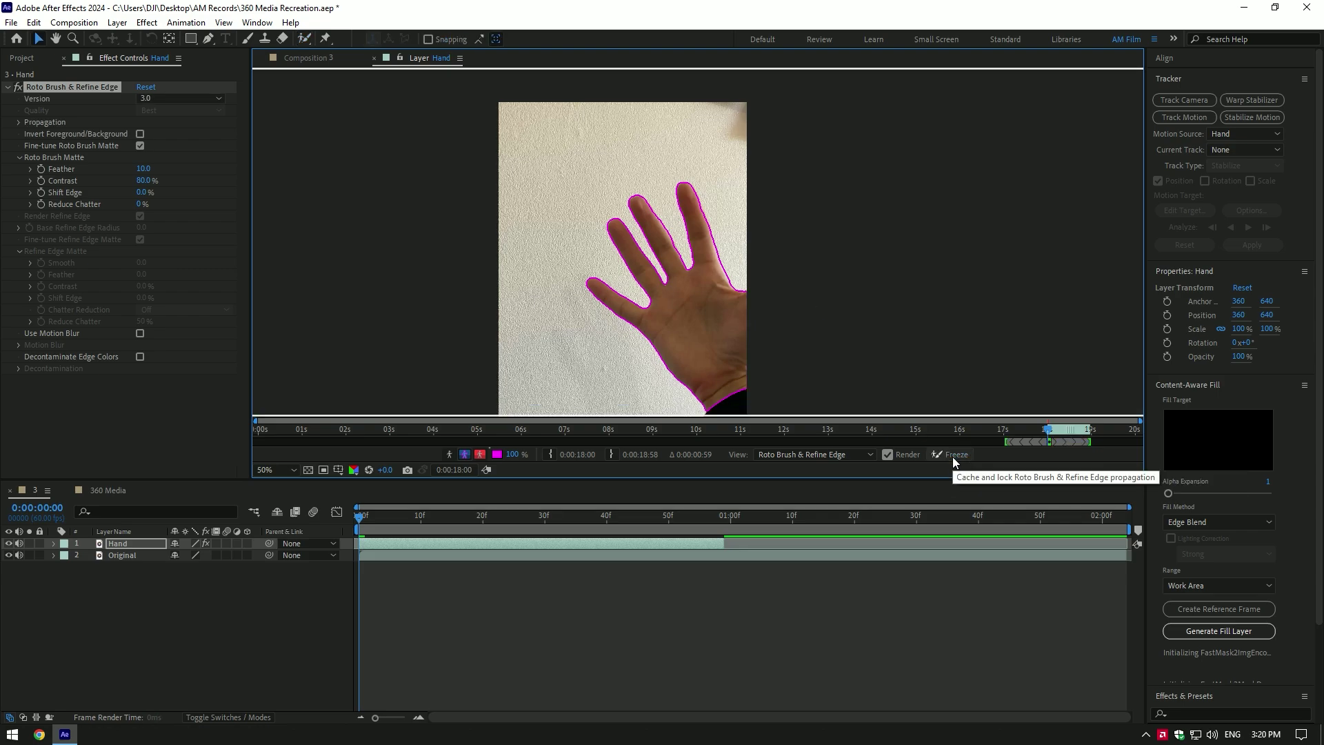
Step: Return to composition 3 and shorten the work area to the end of the Hand layer
{"action": "left_click", "coordinate": [307, 58]}
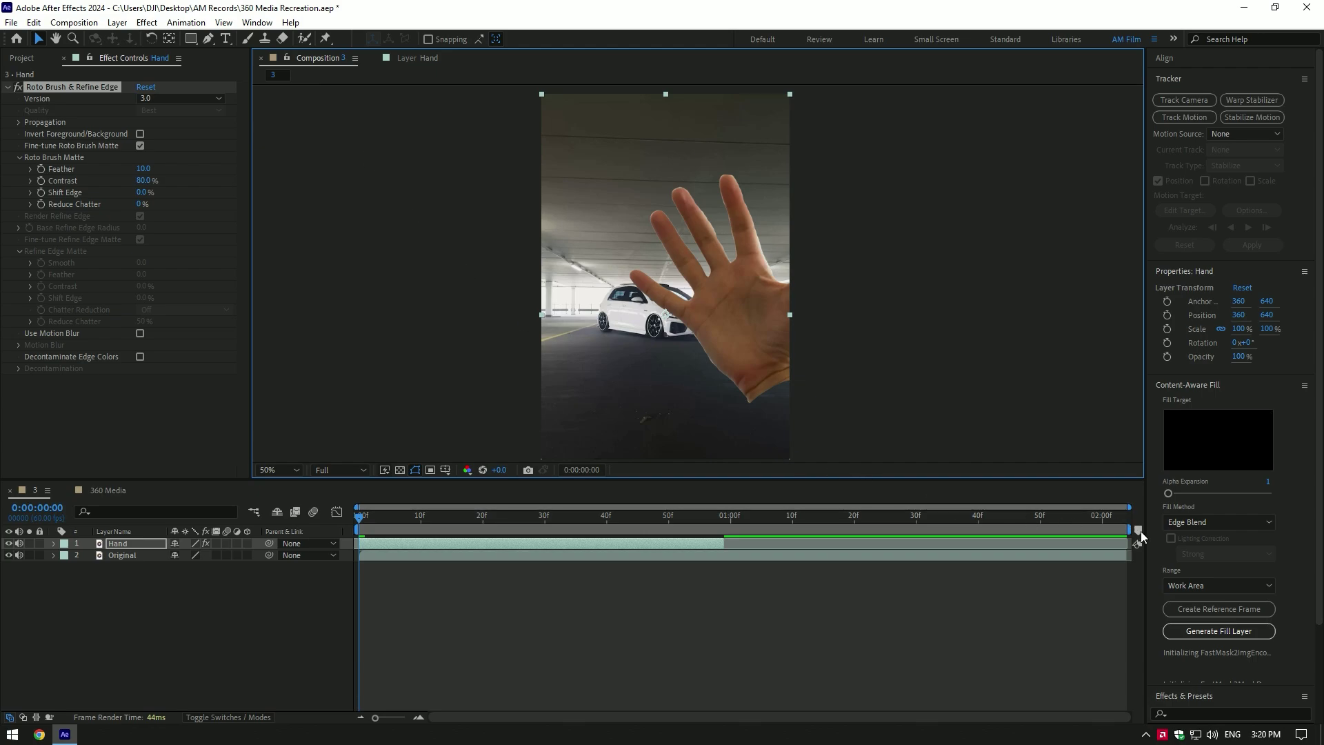
{"action": "left_click_drag", "start_coordinate": [1129, 528], "coordinate": [726, 529]}
{"action": "left_click", "coordinate": [726, 569]}
Step: Auto-trace the Hand layer's alpha channel across the work area to generate animated masks
{"action": "left_click", "coordinate": [697, 544]}
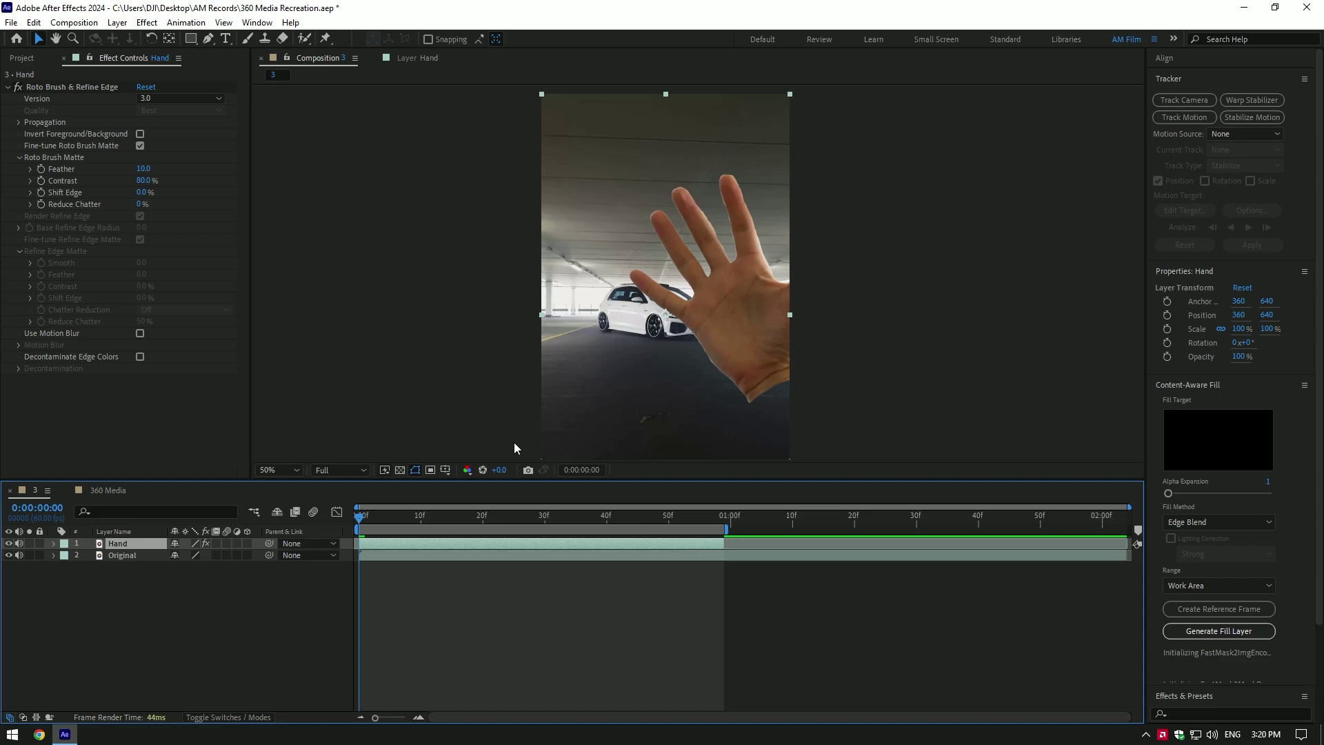
{"action": "left_click", "coordinate": [117, 23]}
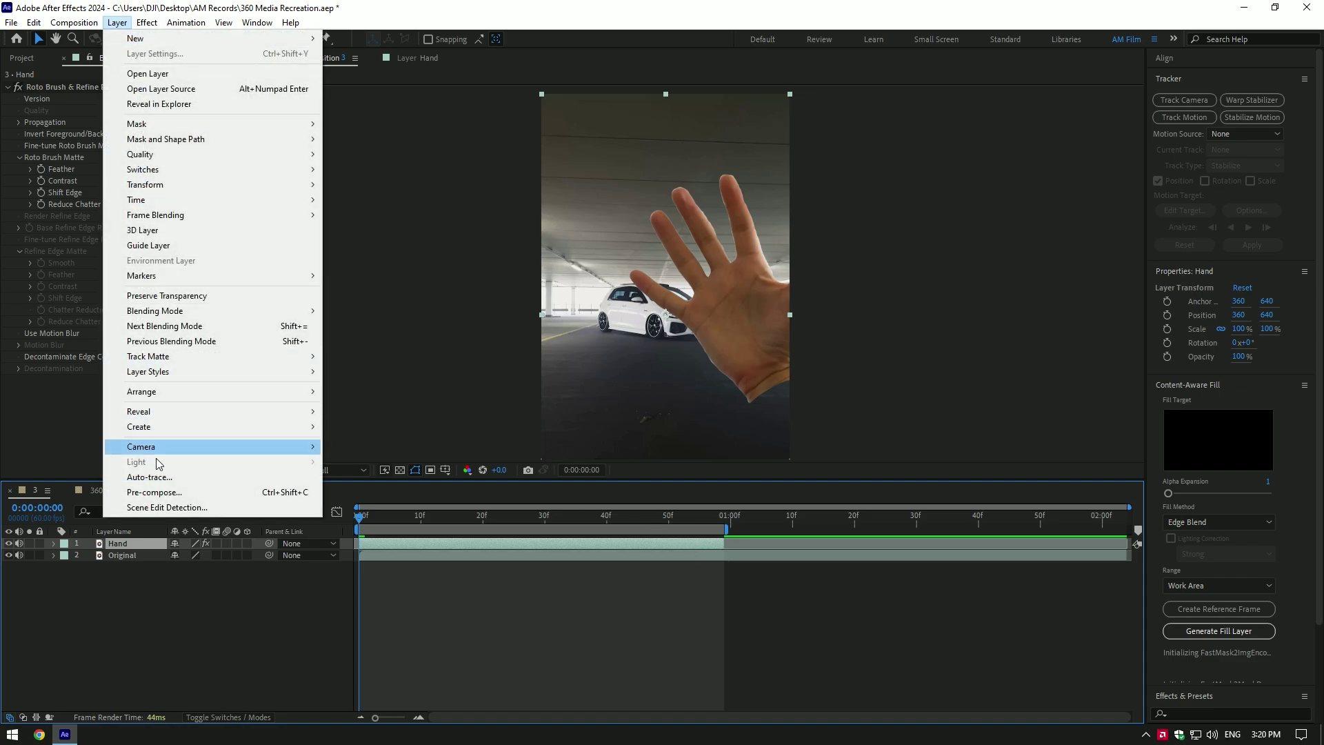
{"action": "left_click", "coordinate": [148, 476]}
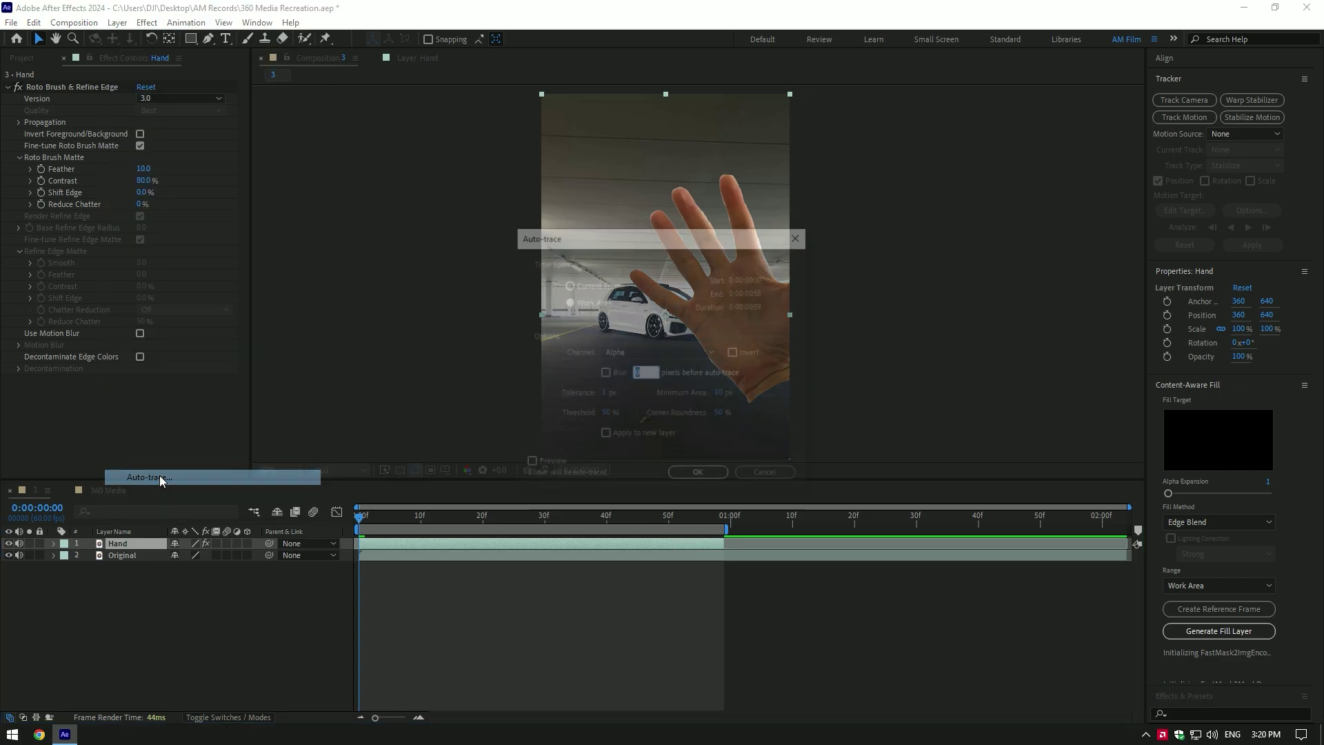
{"action": "left_click", "coordinate": [590, 302]}
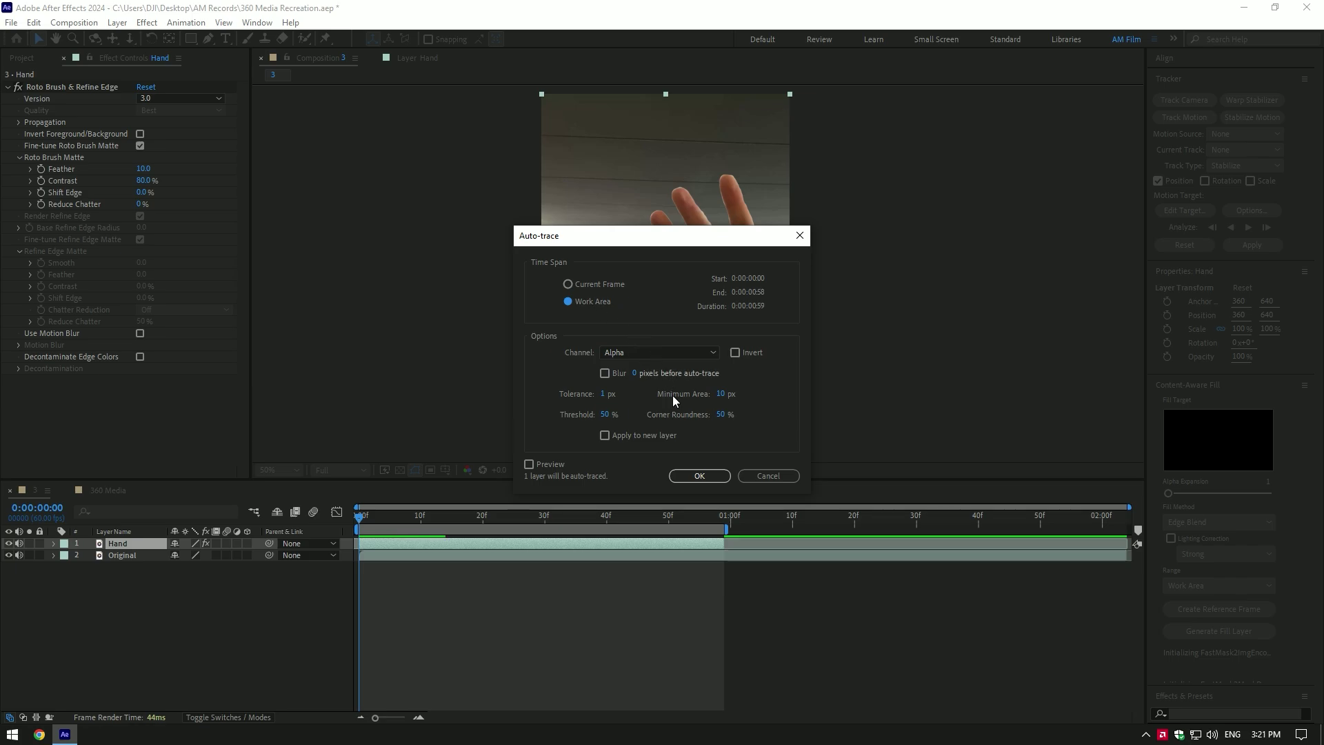
{"action": "left_click", "coordinate": [700, 476]}
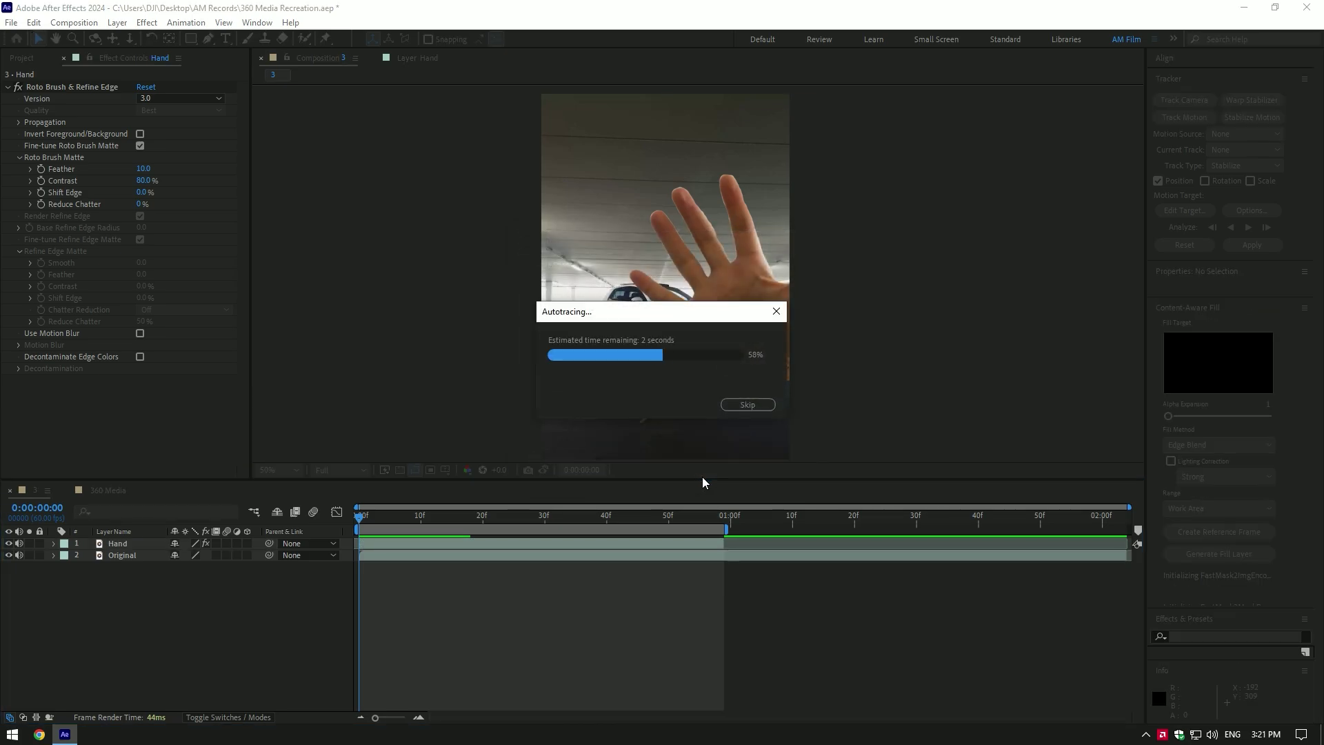
Step: Disable the Roto Brush & Refine Edge effect on the Hand layer and reveal the layer's mask paths
{"action": "left_click", "coordinate": [18, 87]}
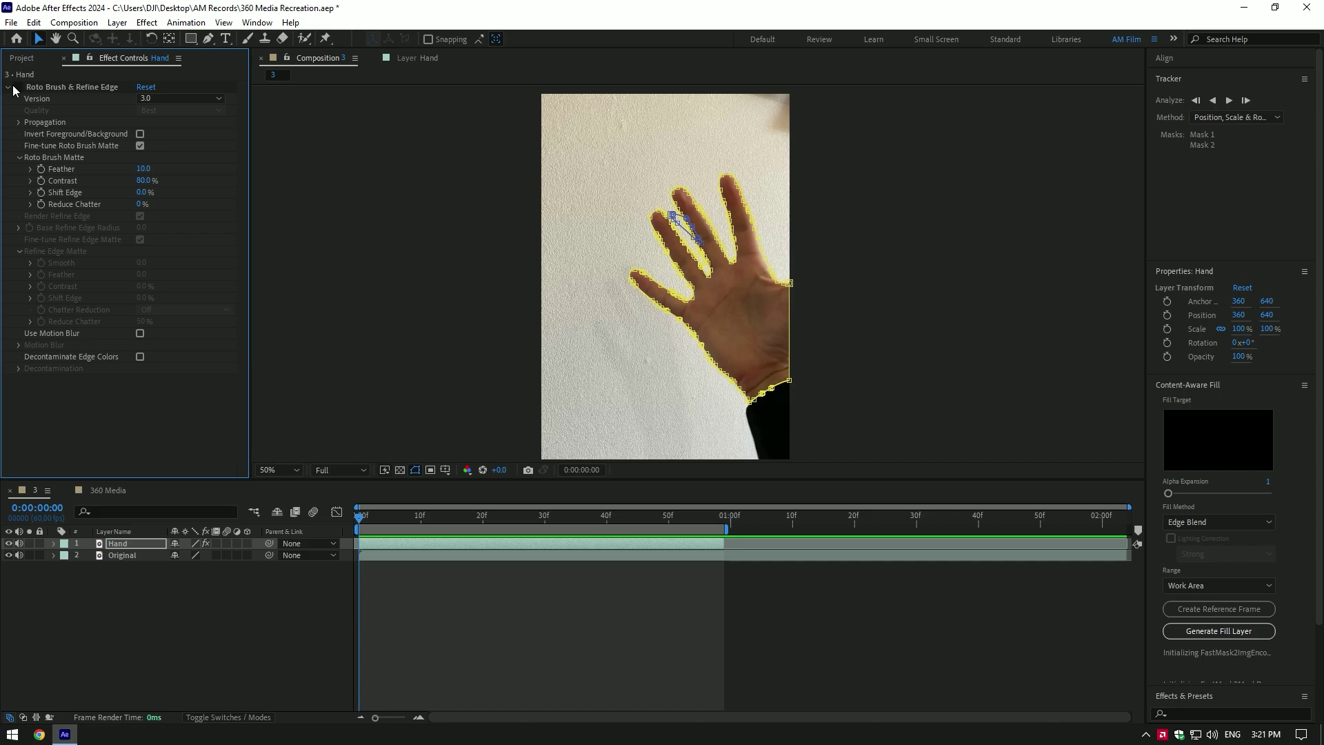
{"action": "left_click", "coordinate": [8, 87]}
{"action": "key", "text": "m"}
{"action": "left_click", "coordinate": [123, 545]}
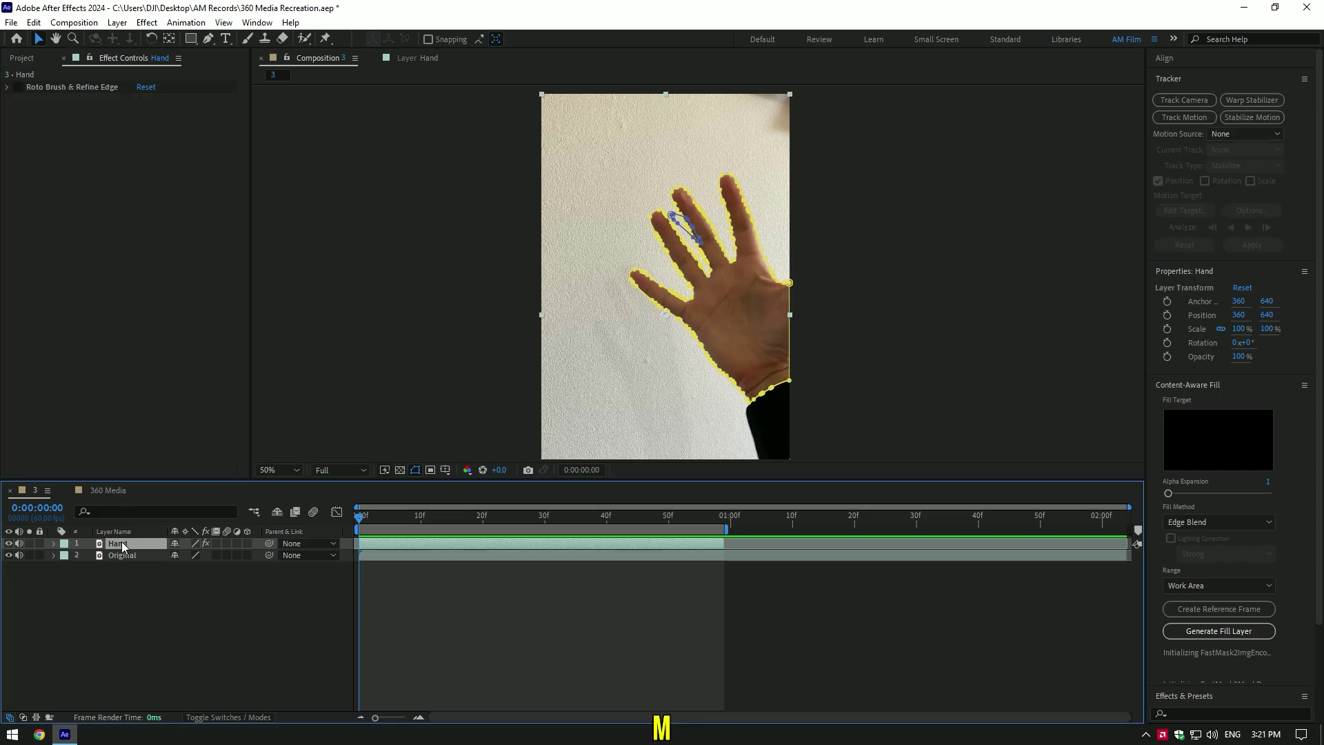
Step: Delete the stray Mask 2 between the fingers on the Hand layer
{"action": "scroll", "coordinate": [749, 256], "scroll_direction": "up", "scroll_amount": 2}
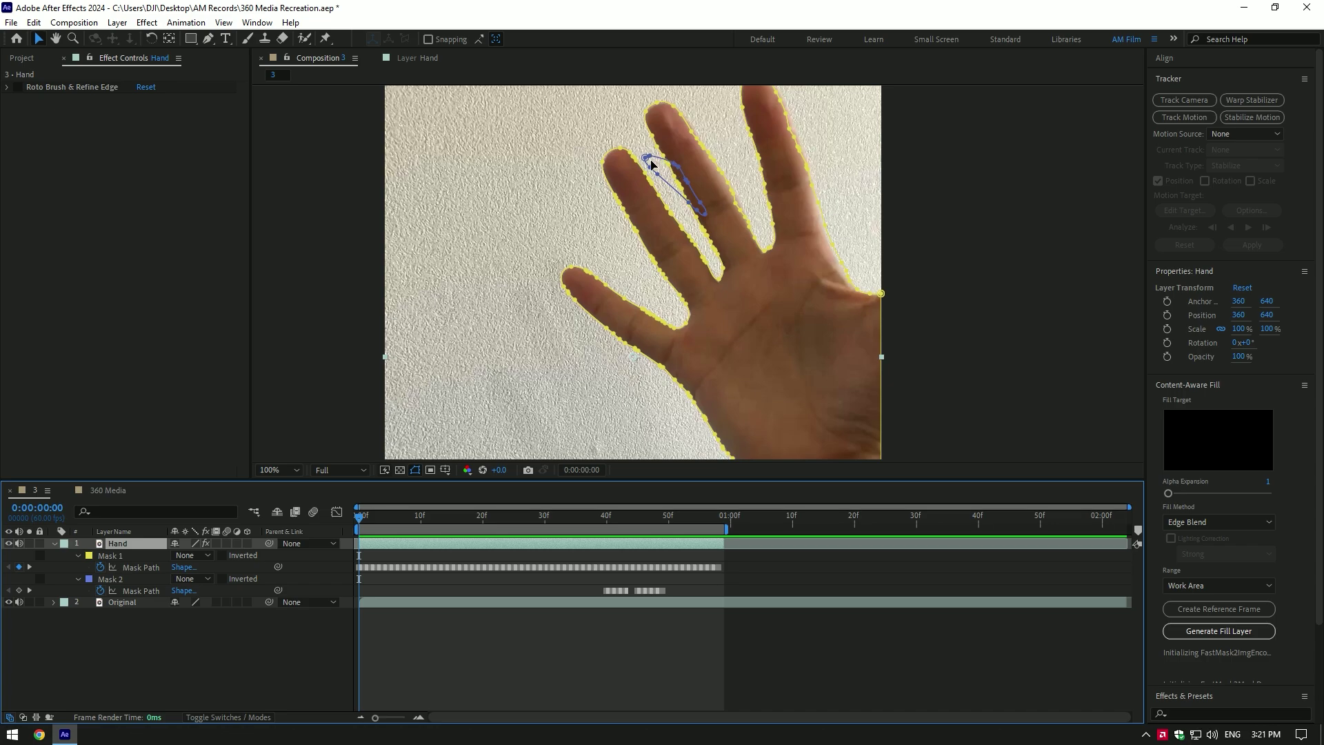
{"action": "left_click", "coordinate": [117, 579]}
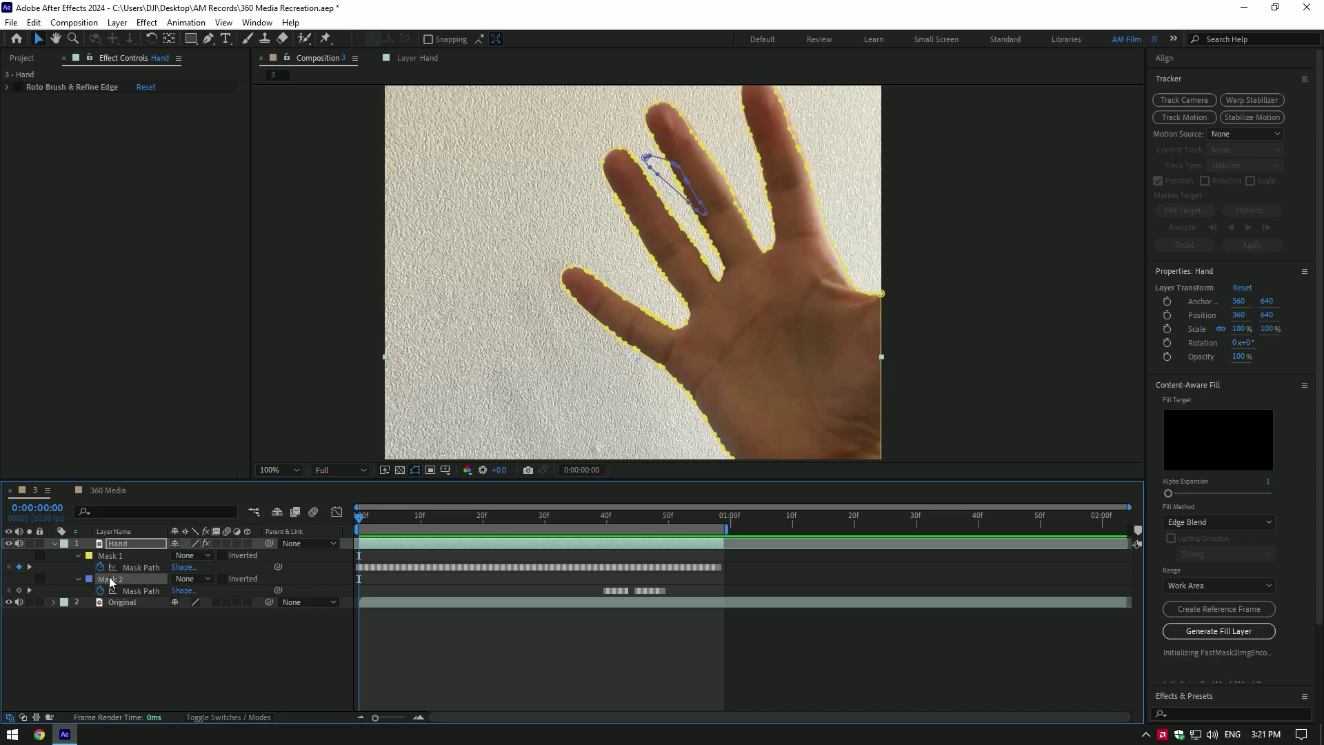
{"action": "key", "text": "Delete"}
Step: Set Mask 1 on the Hand layer to Add mode and scrub through the cut-out to check it
{"action": "left_click", "coordinate": [118, 557]}
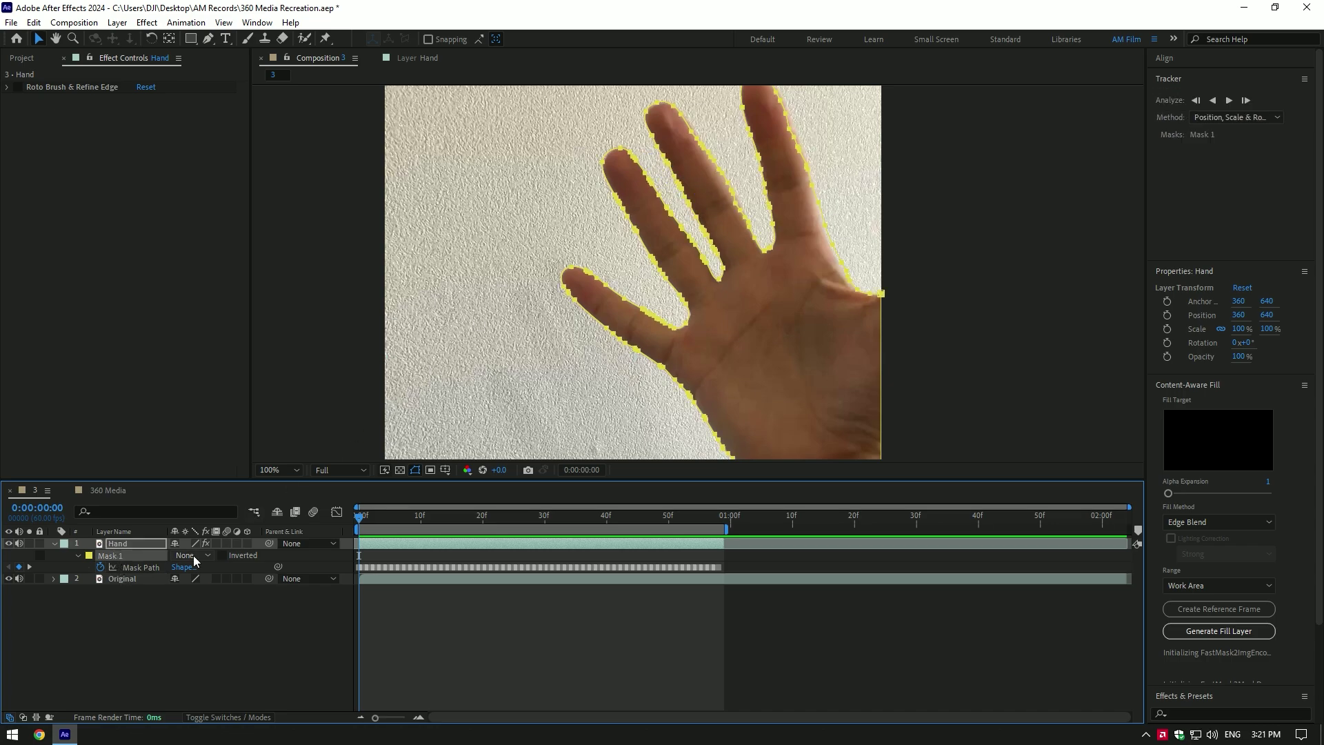
{"action": "left_click", "coordinate": [193, 555]}
{"action": "left_click", "coordinate": [190, 590]}
{"action": "key", "text": "comma"}
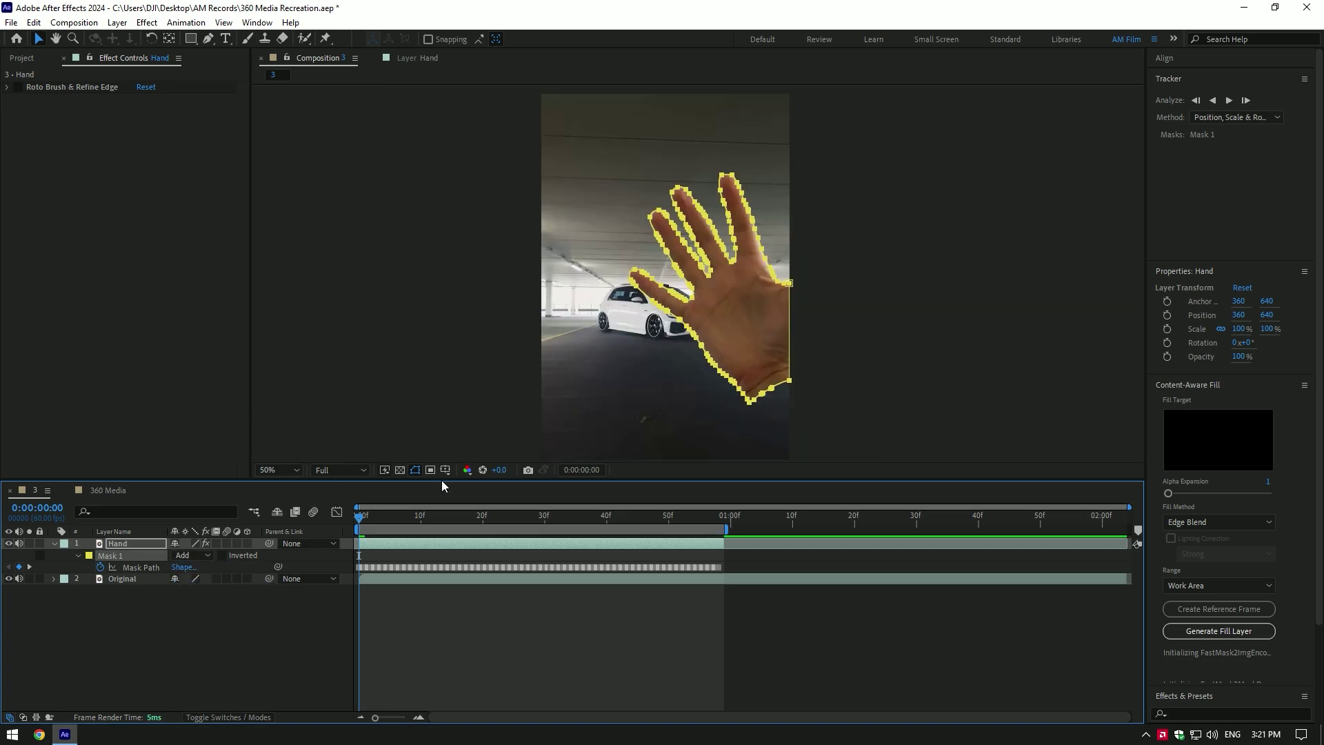
{"action": "left_click_drag", "start_coordinate": [422, 522], "coordinate": [347, 520]}
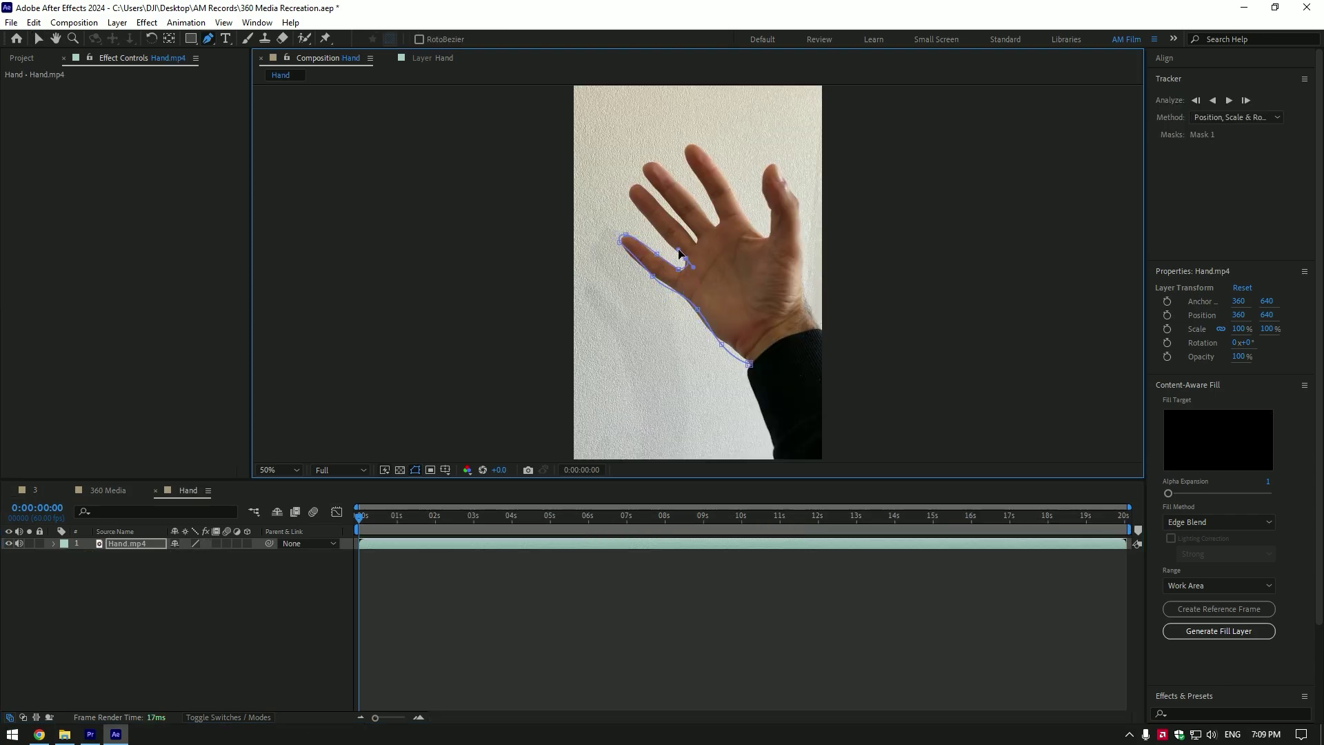
Step: Complete and close the Pen tool mask around the hand on Hand.mp4, and track the mask forward
{"action": "left_click", "coordinate": [693, 237]}
{"action": "left_click", "coordinate": [710, 223]}
{"action": "left_click", "coordinate": [695, 144]}
{"action": "left_click", "coordinate": [734, 196]}
{"action": "left_click", "coordinate": [765, 236]}
{"action": "left_click", "coordinate": [798, 199]}
{"action": "left_click", "coordinate": [817, 326]}
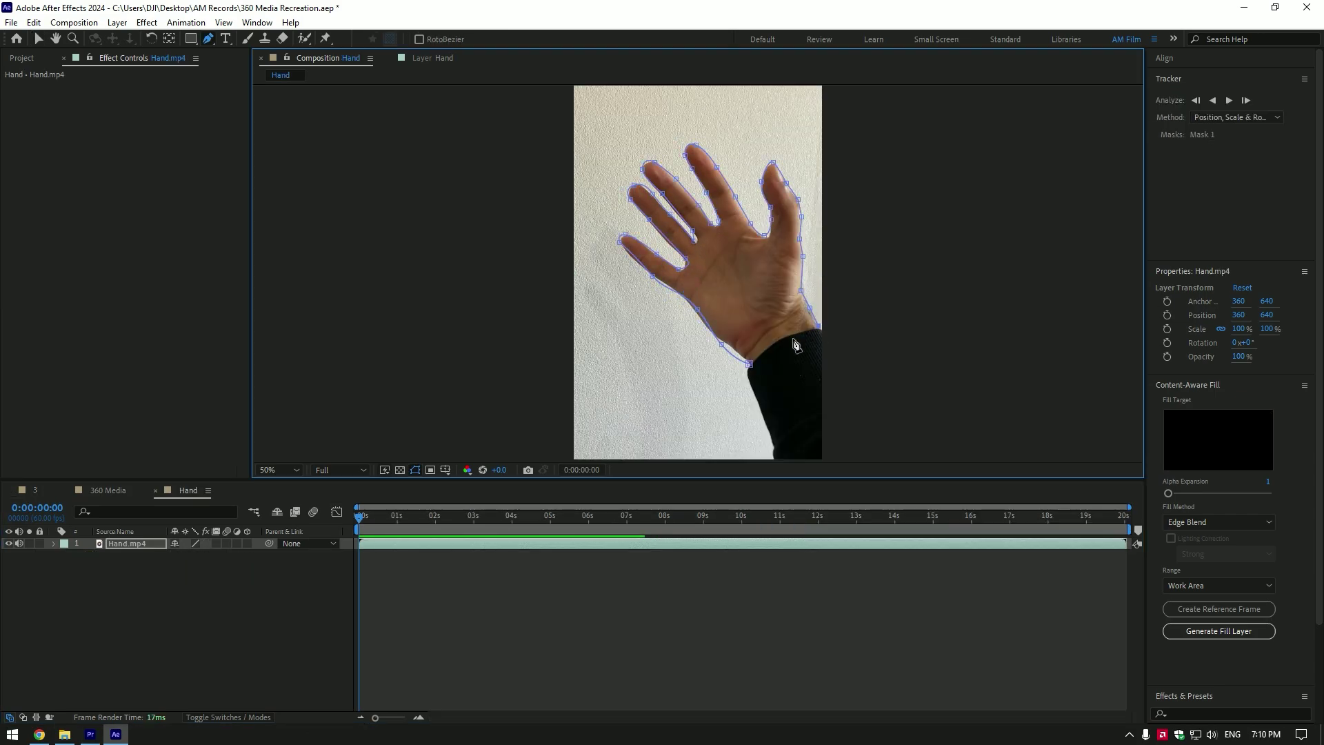
{"action": "left_click", "coordinate": [749, 363]}
{"action": "left_click_drag", "start_coordinate": [721, 344], "coordinate": [725, 340]}
{"action": "left_click", "coordinate": [1228, 101]}
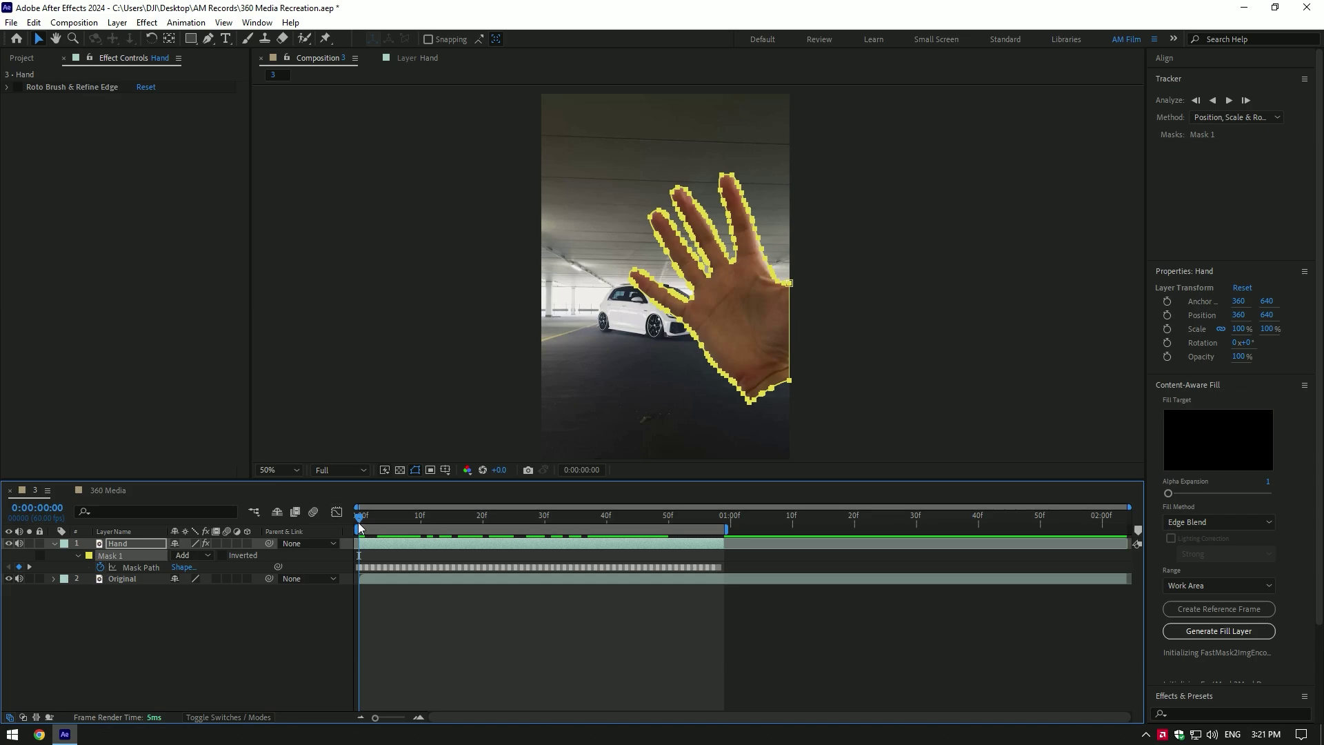
Step: Extend composition 3's work area to the end of the composition and preview the masked hand
{"action": "left_click_drag", "start_coordinate": [730, 533], "coordinate": [1128, 530]}
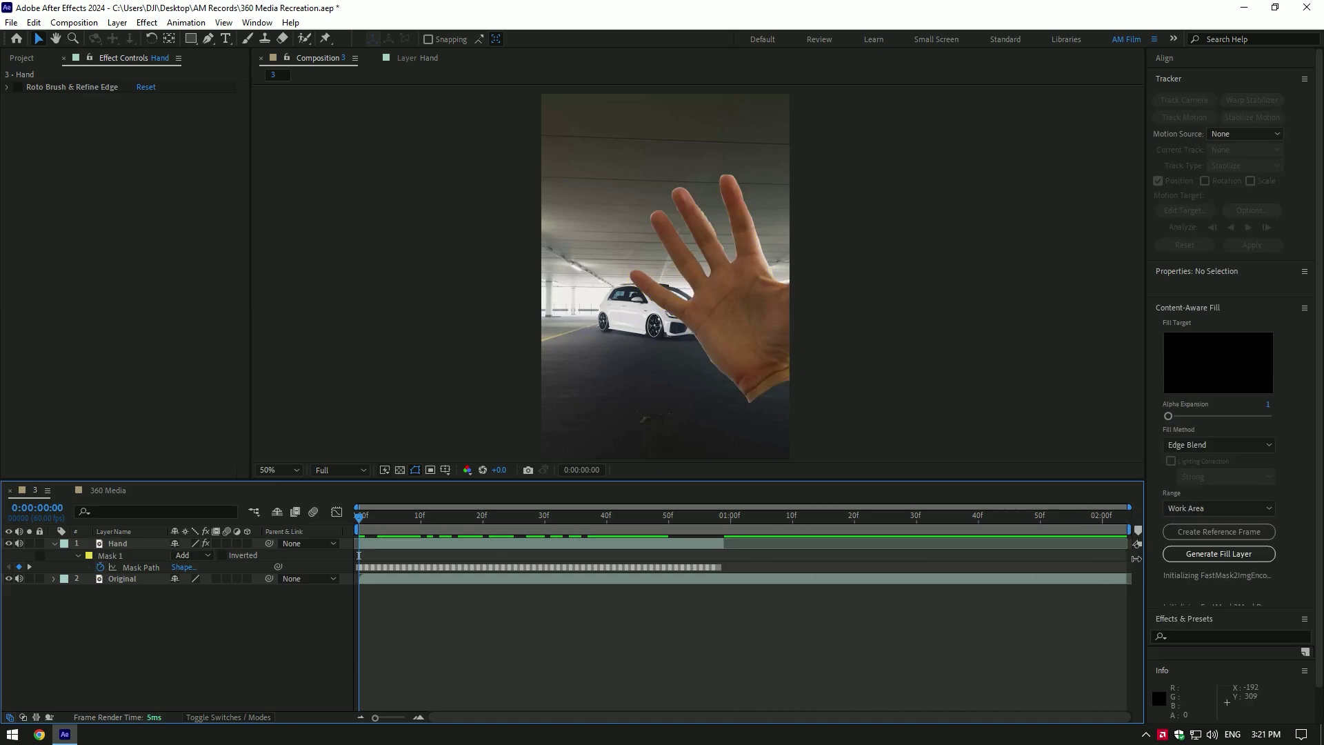
{"action": "left_click", "coordinate": [78, 546]}
{"action": "key", "text": "space"}
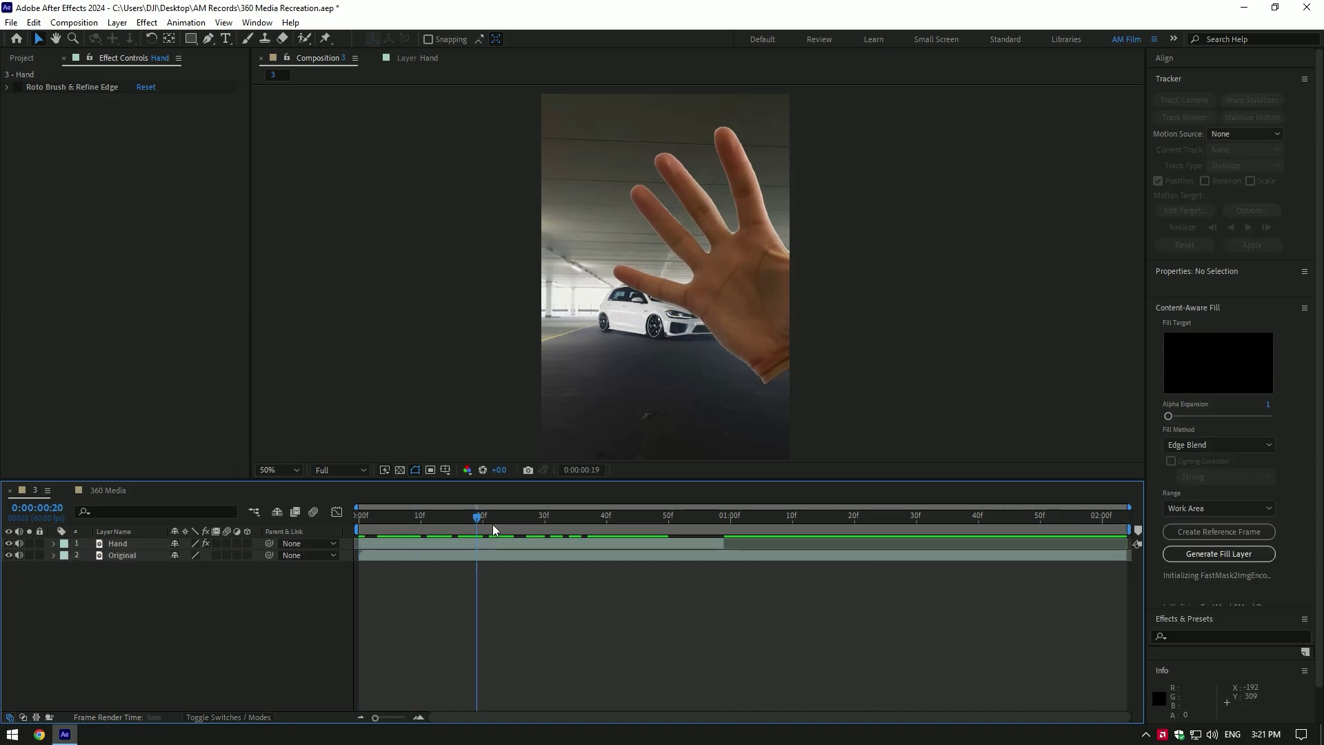
Step: Play the 360 Media composition to examine the reference glow effect, and return to composition 3
{"action": "left_click", "coordinate": [103, 490]}
{"action": "key", "text": "space"}
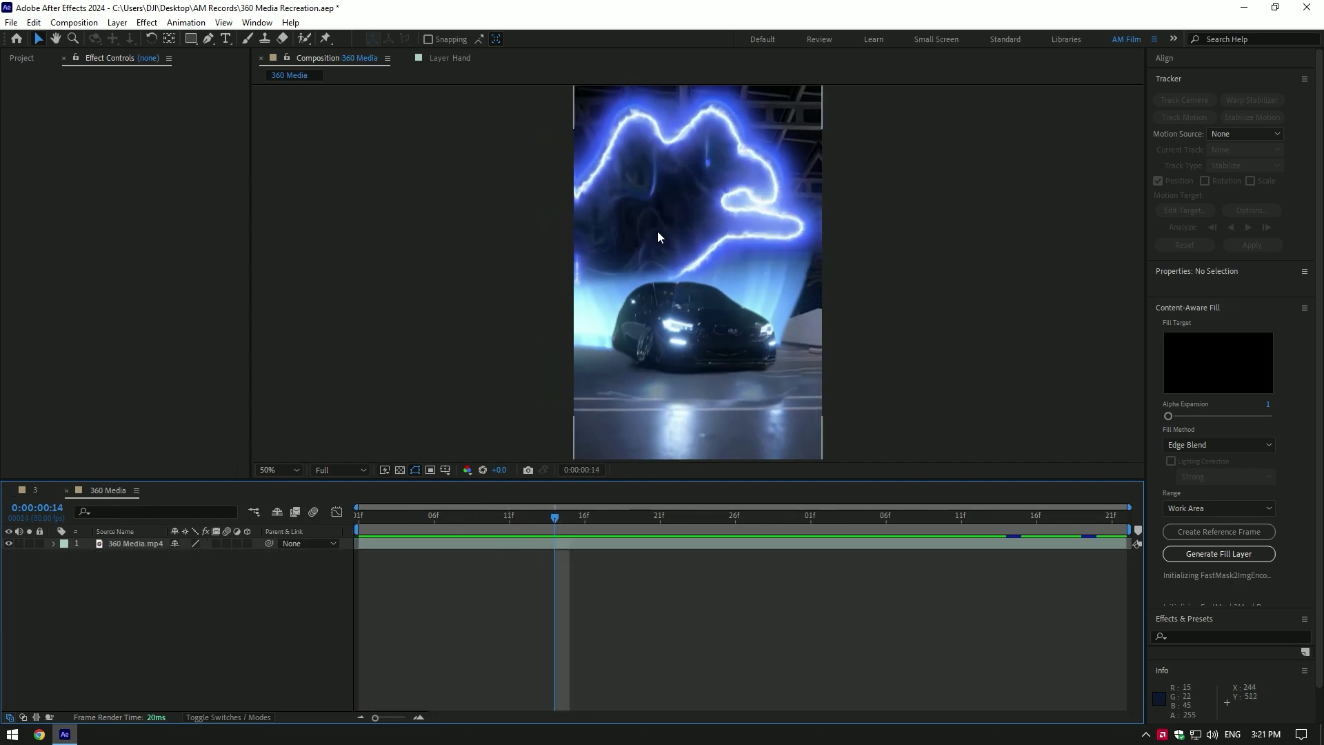
{"action": "left_click", "coordinate": [32, 490]}
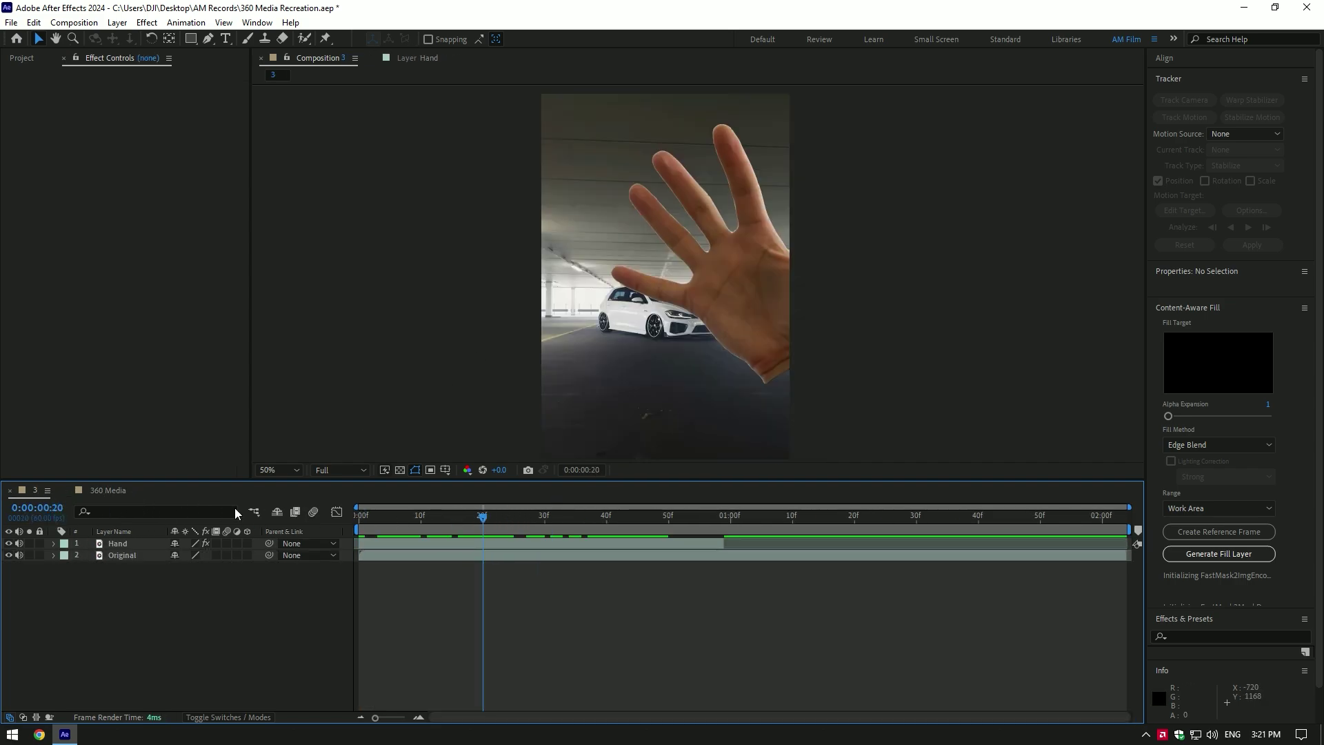
Step: Apply the Find Edges effect to the Hand layer with Invert enabled
{"action": "left_click", "coordinate": [503, 543]}
{"action": "key", "text": "ctrl+space"}
{"action": "type", "text": "find"}
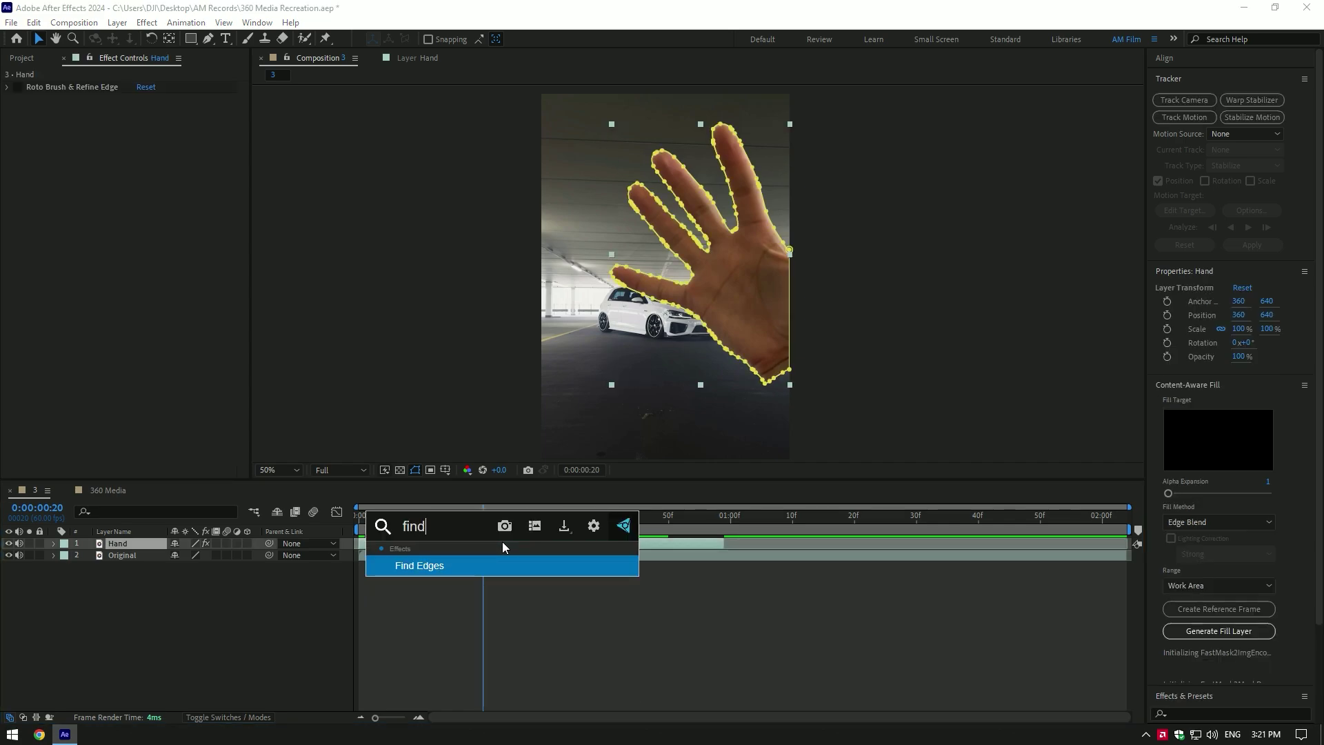
{"action": "key", "text": "Return"}
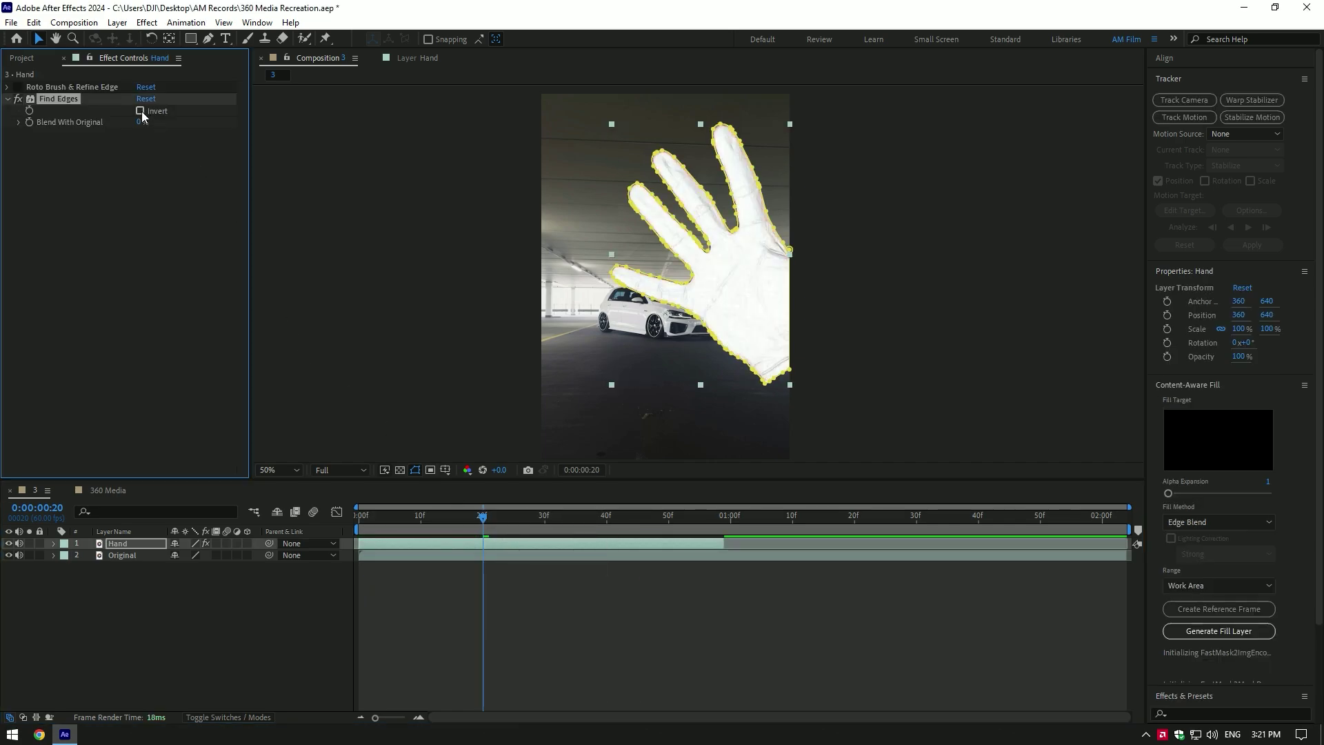
{"action": "left_click", "coordinate": [140, 111]}
{"action": "left_click", "coordinate": [6, 100]}
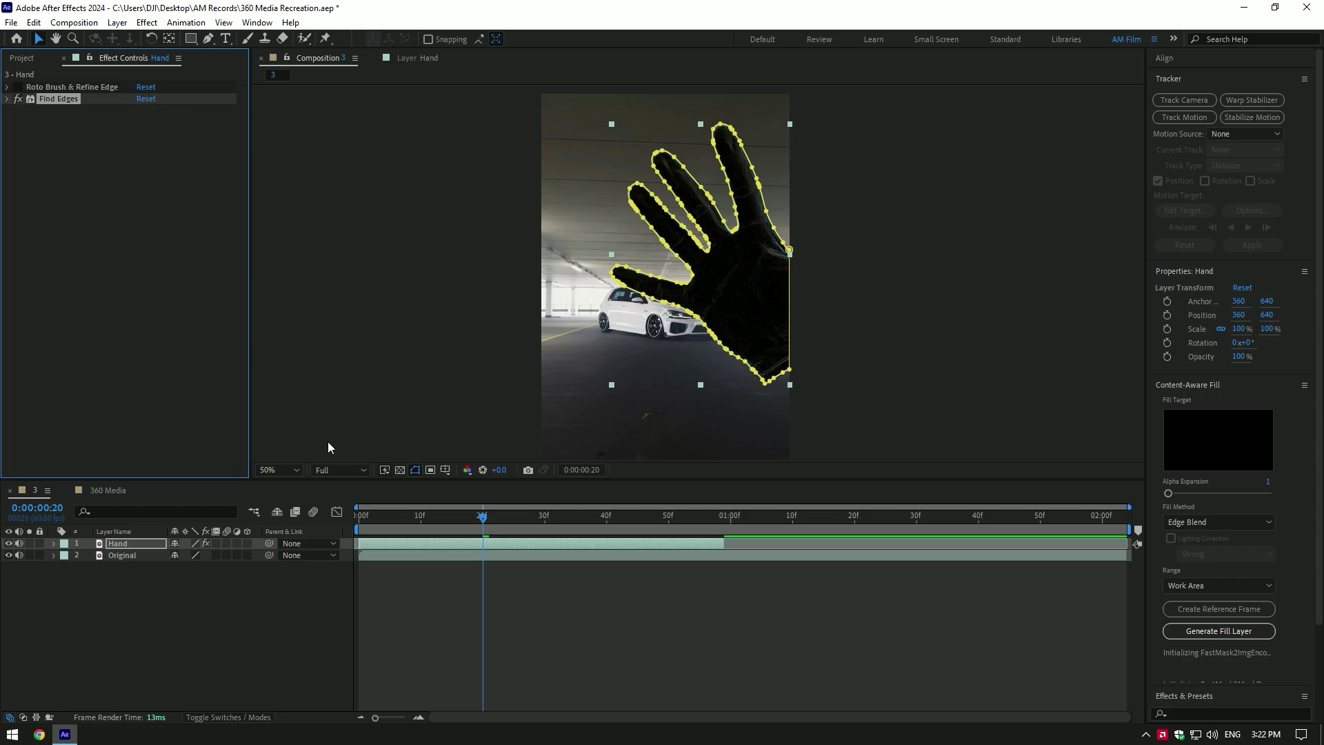
Step: Apply the Saber effect to the Hand layer and set its Composite Settings to Add
{"action": "key", "text": "ctrl+space"}
{"action": "type", "text": "sabe"}
{"action": "key", "text": "Return"}
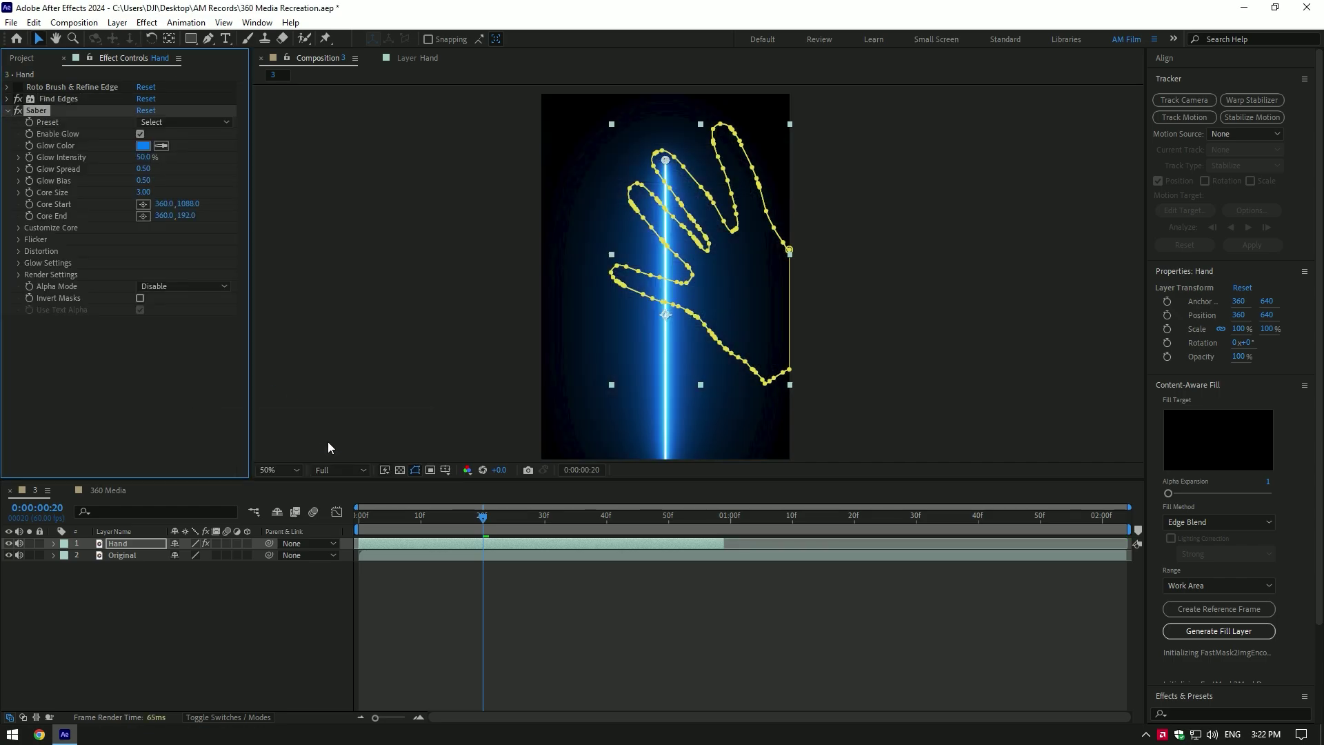
{"action": "left_click", "coordinate": [18, 274]}
{"action": "left_click", "coordinate": [175, 393]}
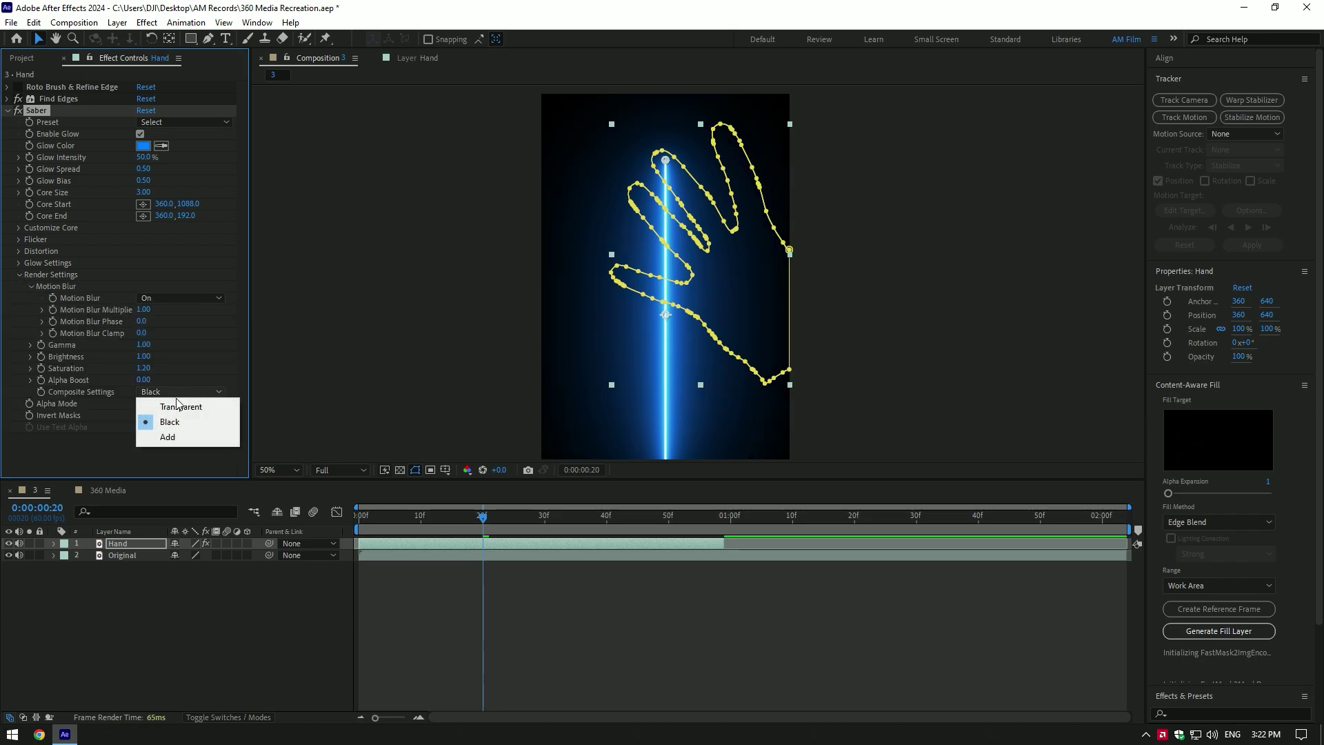
{"action": "left_click", "coordinate": [177, 435]}
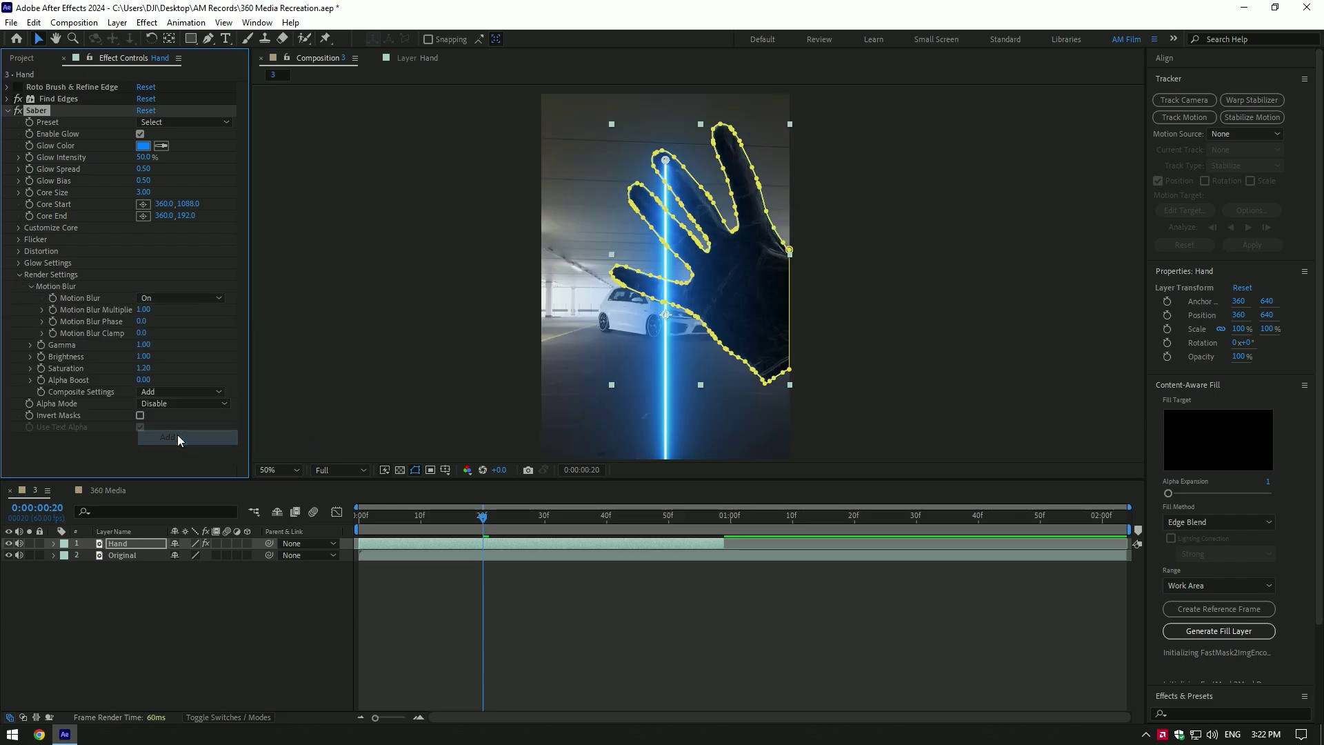
Step: Set Saber's Core Type to Layer Masks so the glow follows the hand outline
{"action": "left_click", "coordinate": [19, 228]}
{"action": "left_click", "coordinate": [160, 239]}
{"action": "left_click", "coordinate": [179, 270]}
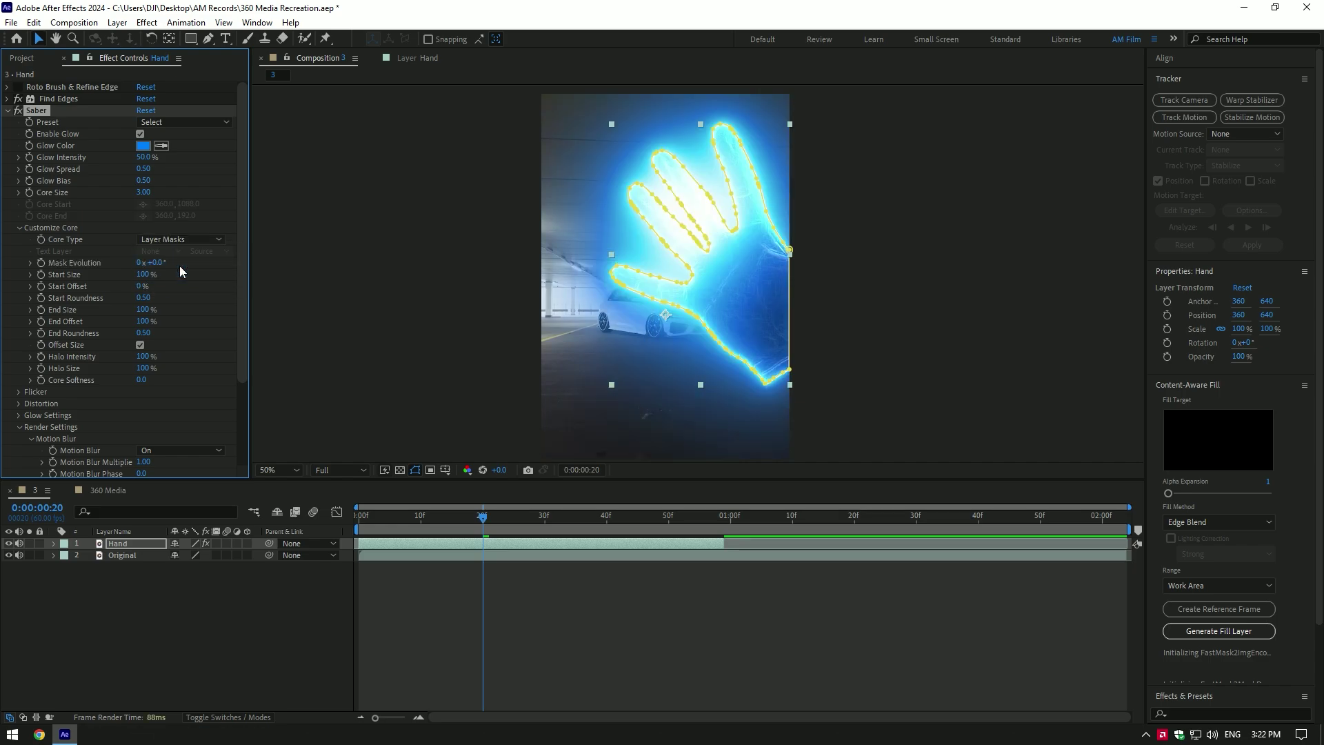
Step: Set the Saber preset to Electric on the Hand layer and compare the animated glow with the 360 Media reference composition
{"action": "left_click", "coordinate": [214, 122]}
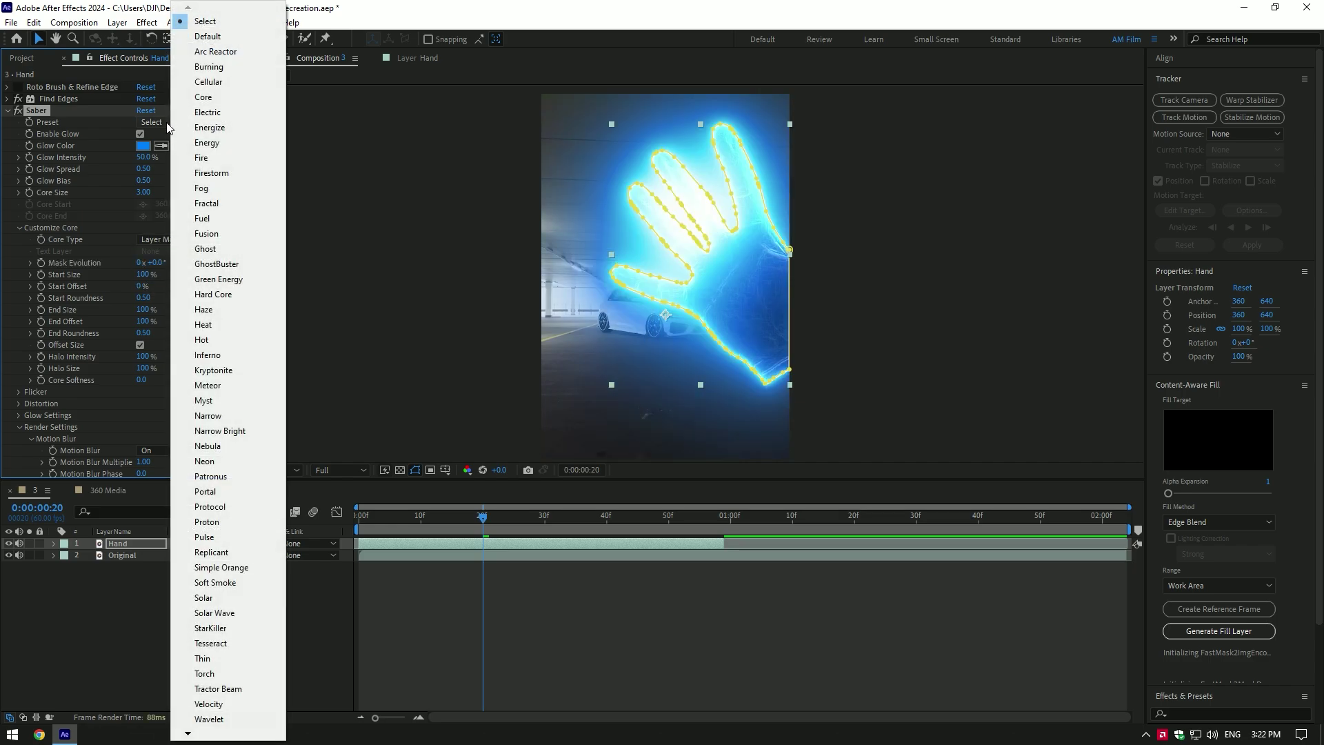
{"action": "left_click", "coordinate": [222, 112]}
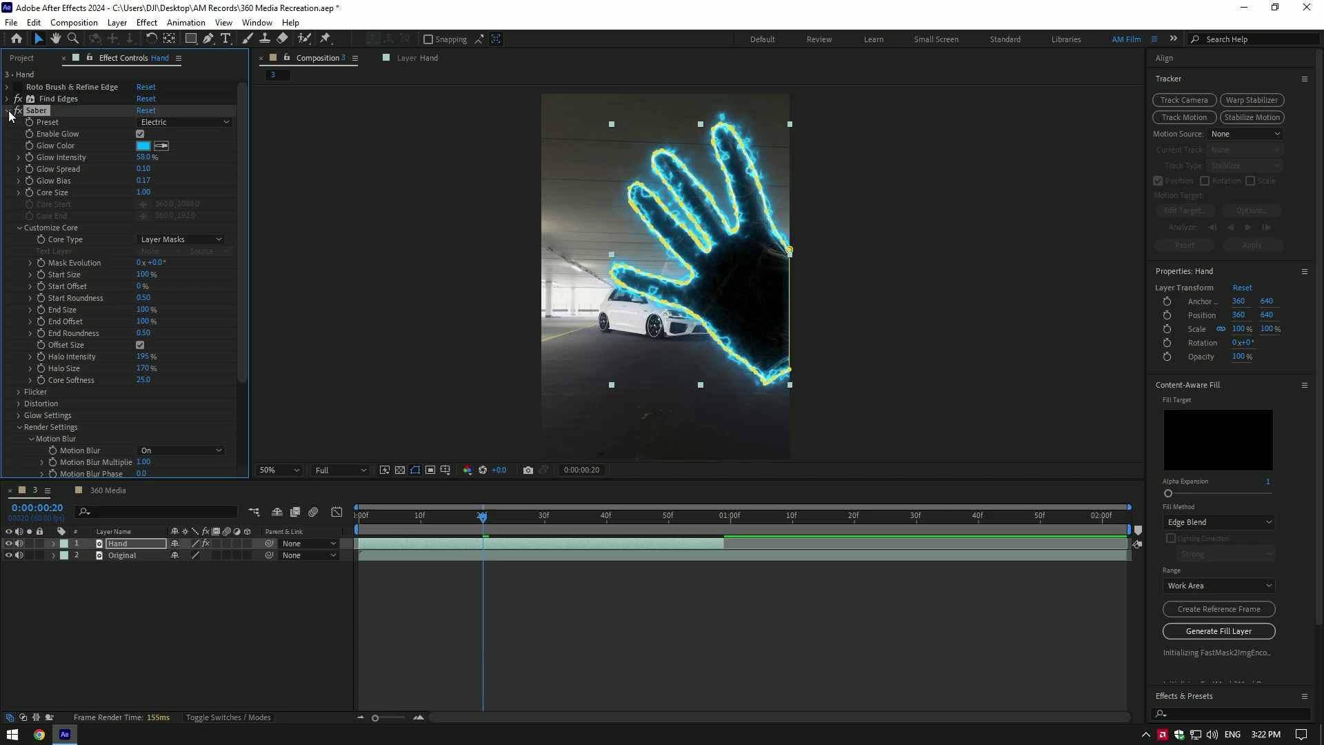
{"action": "left_click", "coordinate": [67, 194]}
{"action": "mouse_move", "coordinate": [441, 515]}
{"action": "left_mouse_down"}
{"action": "mouse_move", "coordinate": [590, 526]}
{"action": "mouse_move", "coordinate": [415, 516]}
{"action": "left_mouse_up"}
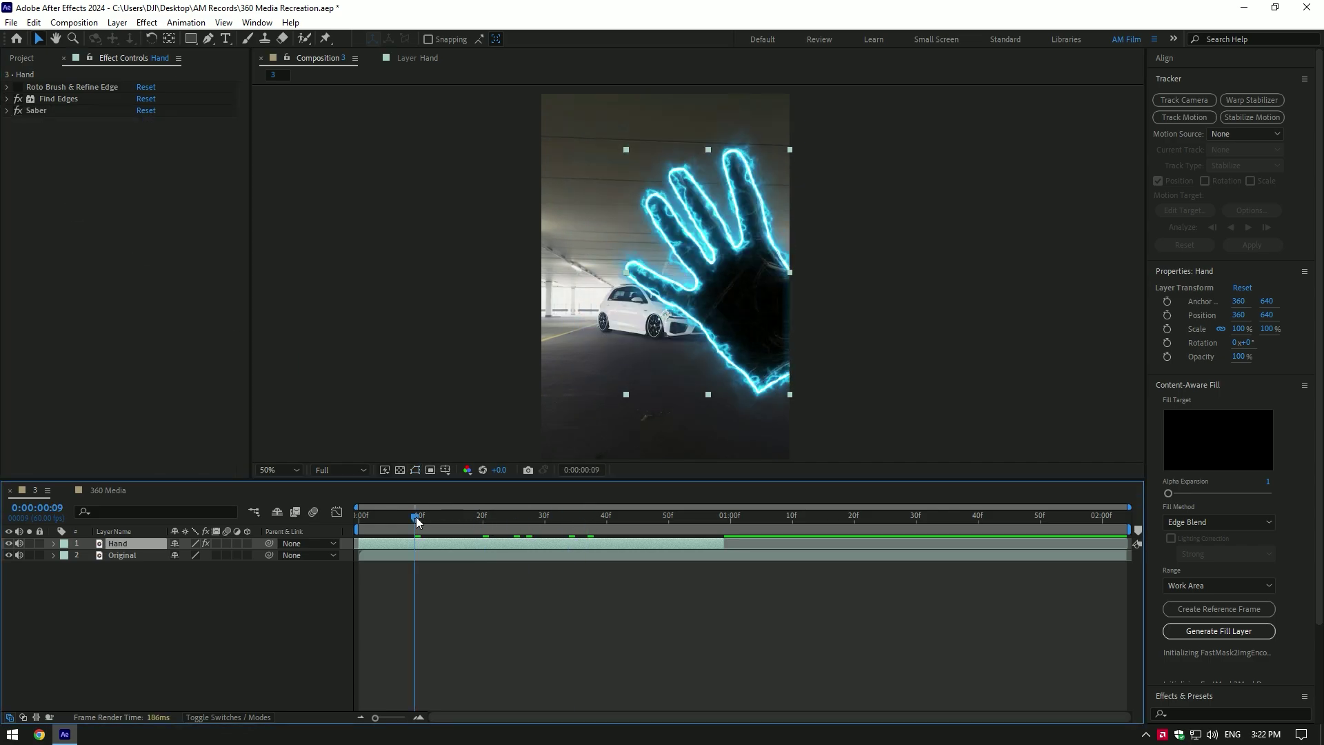
{"action": "left_click", "coordinate": [104, 490]}
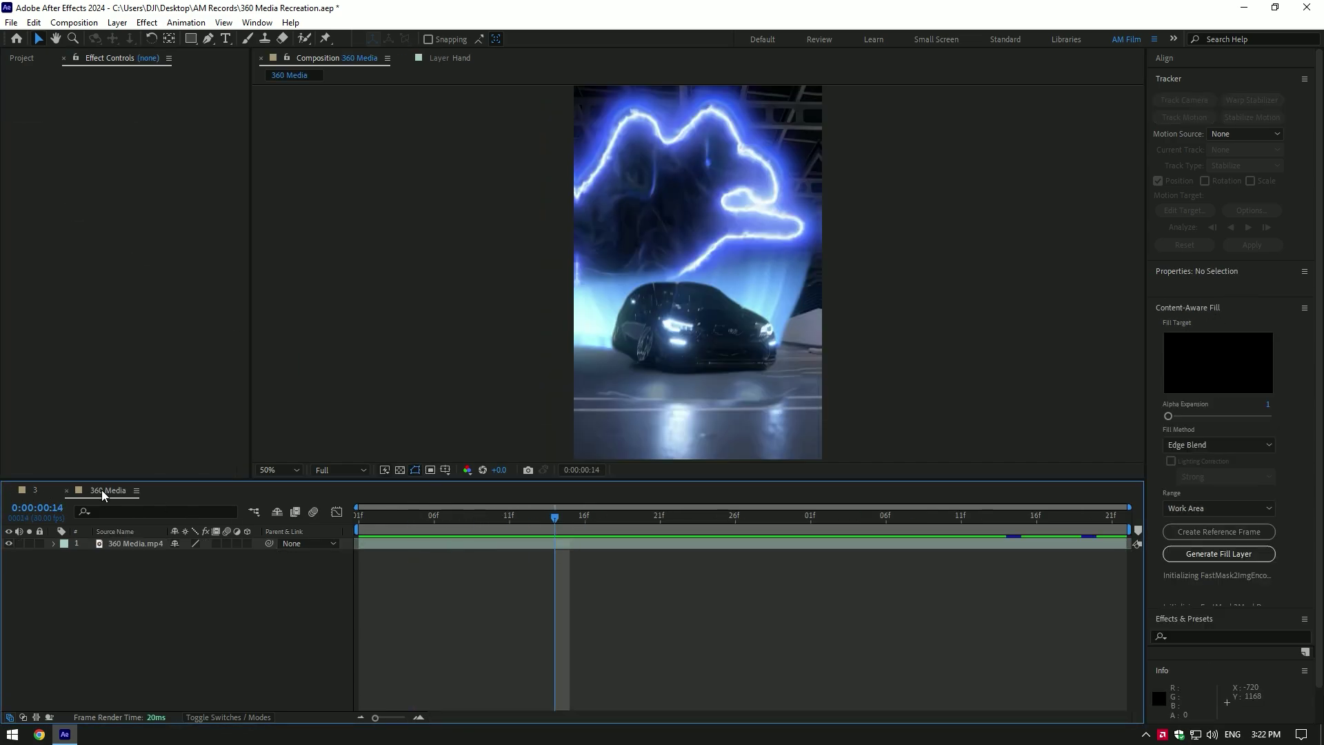
{"action": "left_click", "coordinate": [33, 489]}
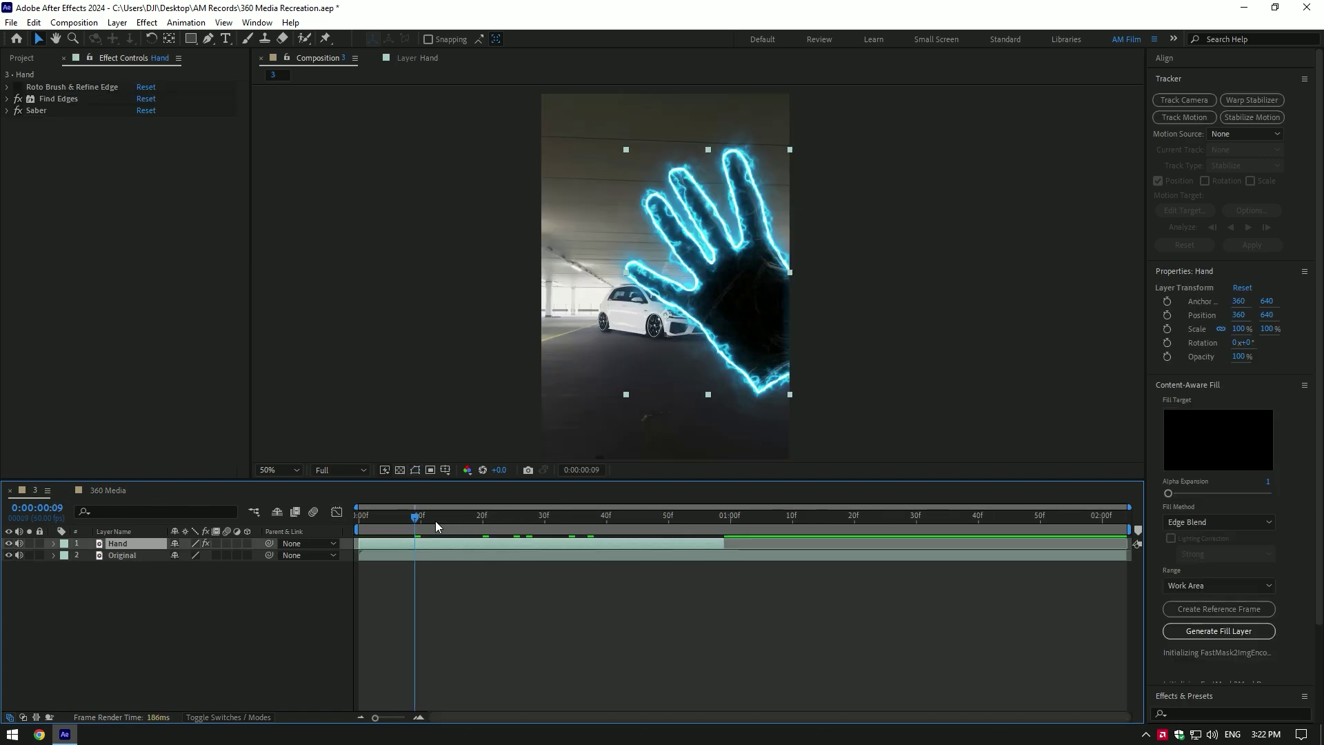
{"action": "left_click_drag", "start_coordinate": [436, 520], "coordinate": [280, 524]}
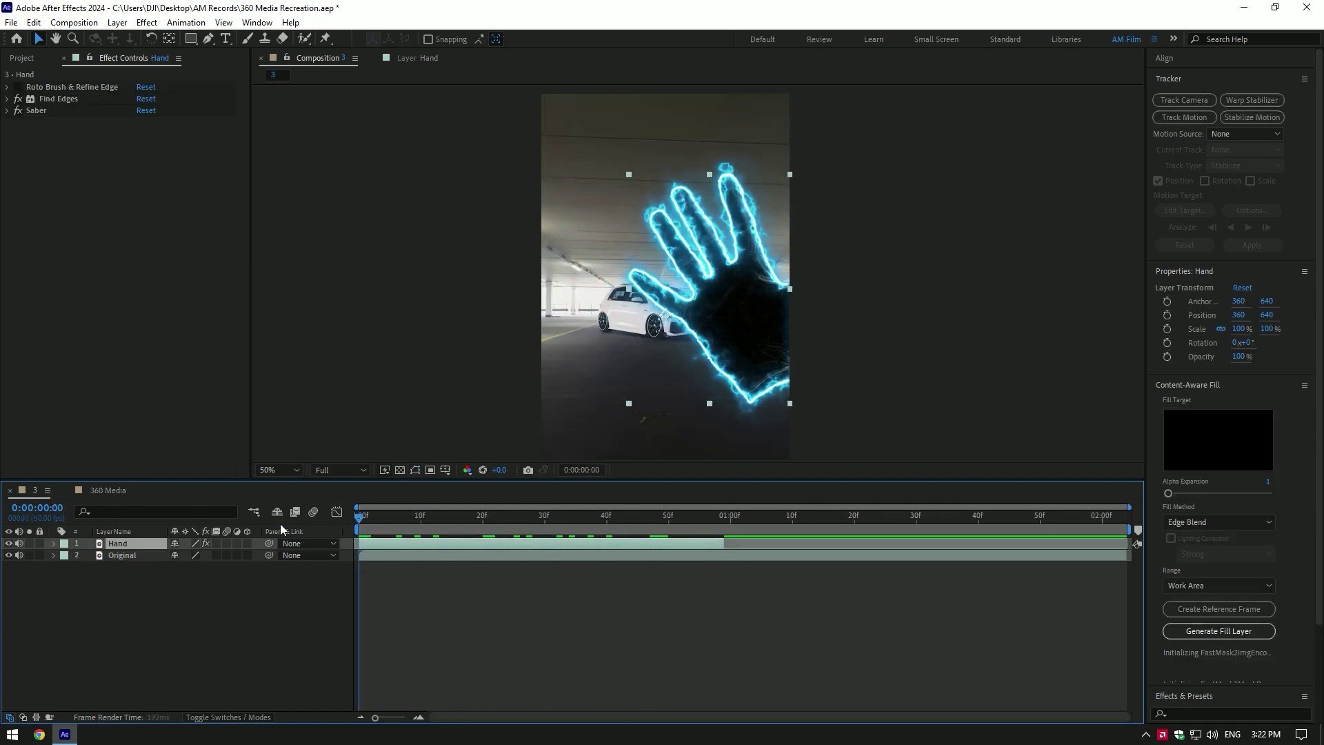
Step: Hide the Hand layer and duplicate the Original layer twice
{"action": "left_click", "coordinate": [8, 543]}
{"action": "left_click", "coordinate": [126, 554]}
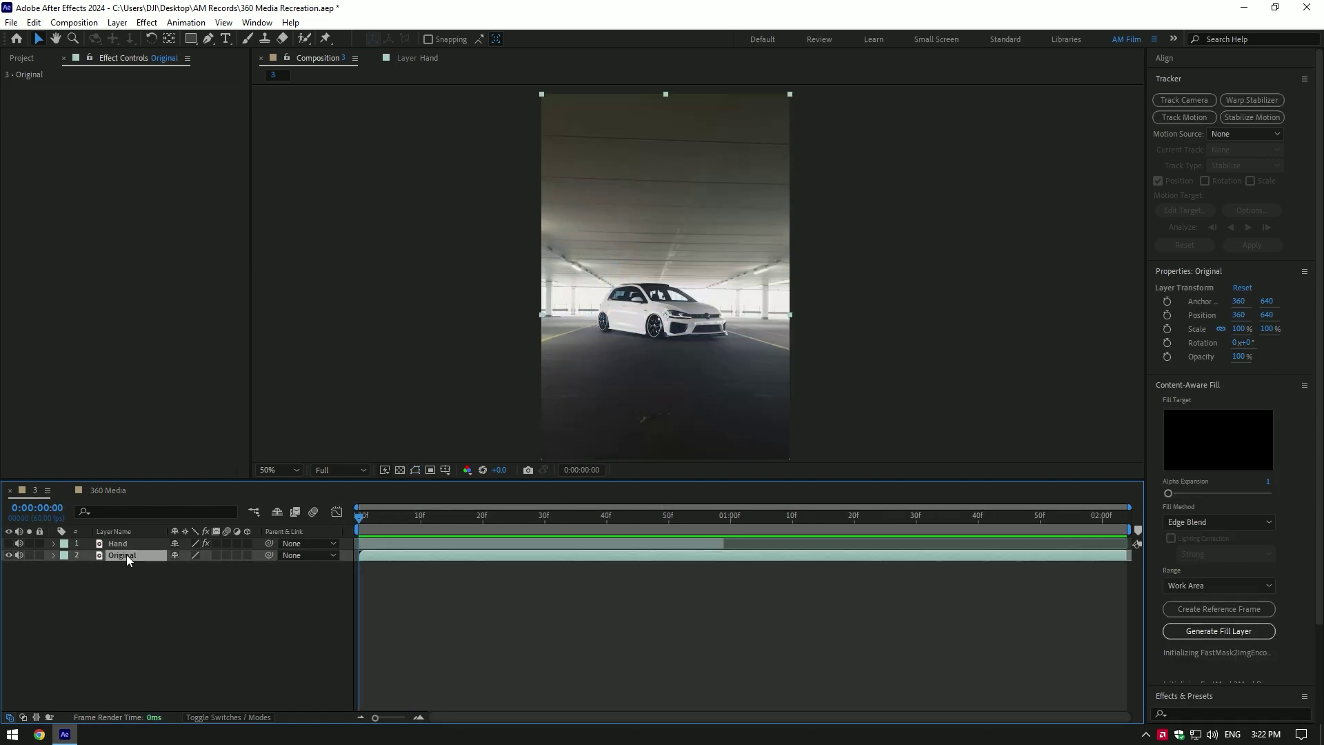
{"action": "key", "text": "ctrl+d"}
{"action": "key", "text": "ctrl+d"}
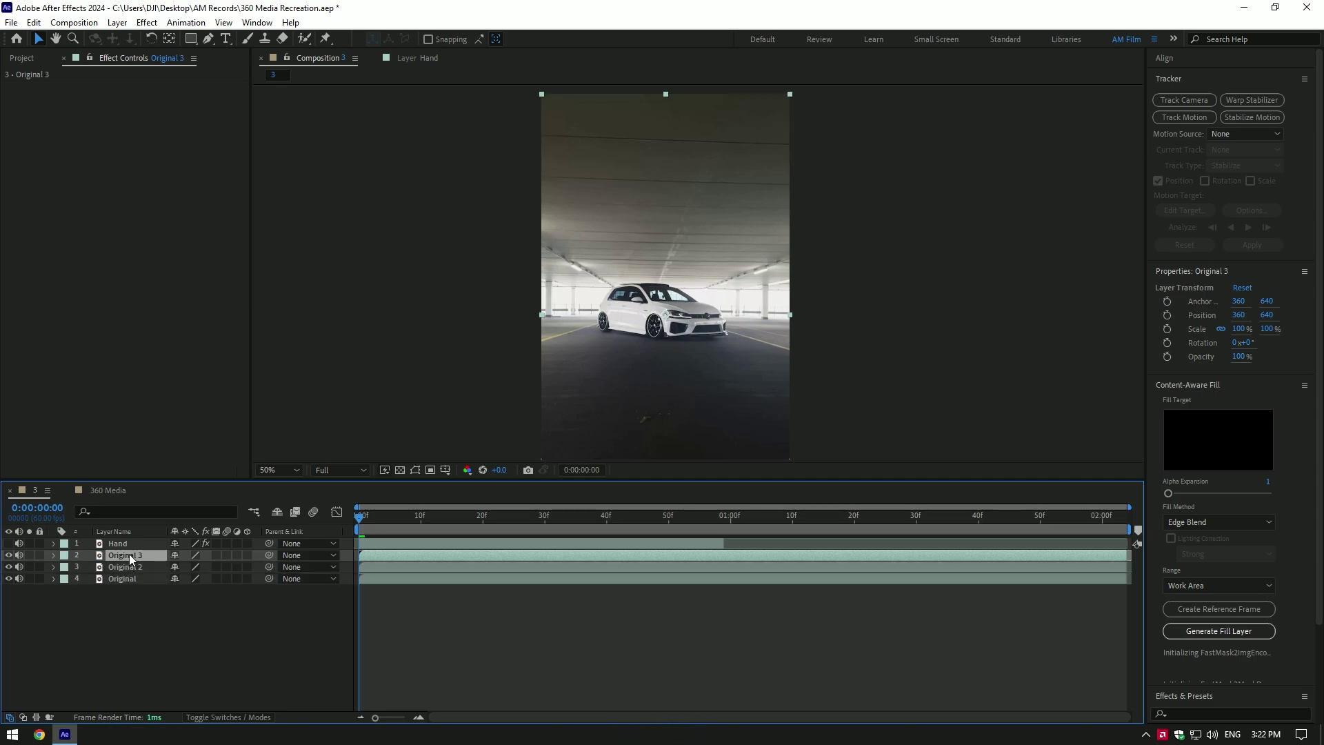
Step: Rename the upper duplicate of the Original layer to "Car only" and the lower duplicate to "Clean"
{"action": "right_click", "coordinate": [130, 559]}
{"action": "left_click", "coordinate": [182, 526]}
{"action": "type", "text": "Car only"}
{"action": "key", "text": "Return"}
{"action": "right_click", "coordinate": [131, 561]}
{"action": "left_click", "coordinate": [160, 530]}
{"action": "type", "text": "Clean"}
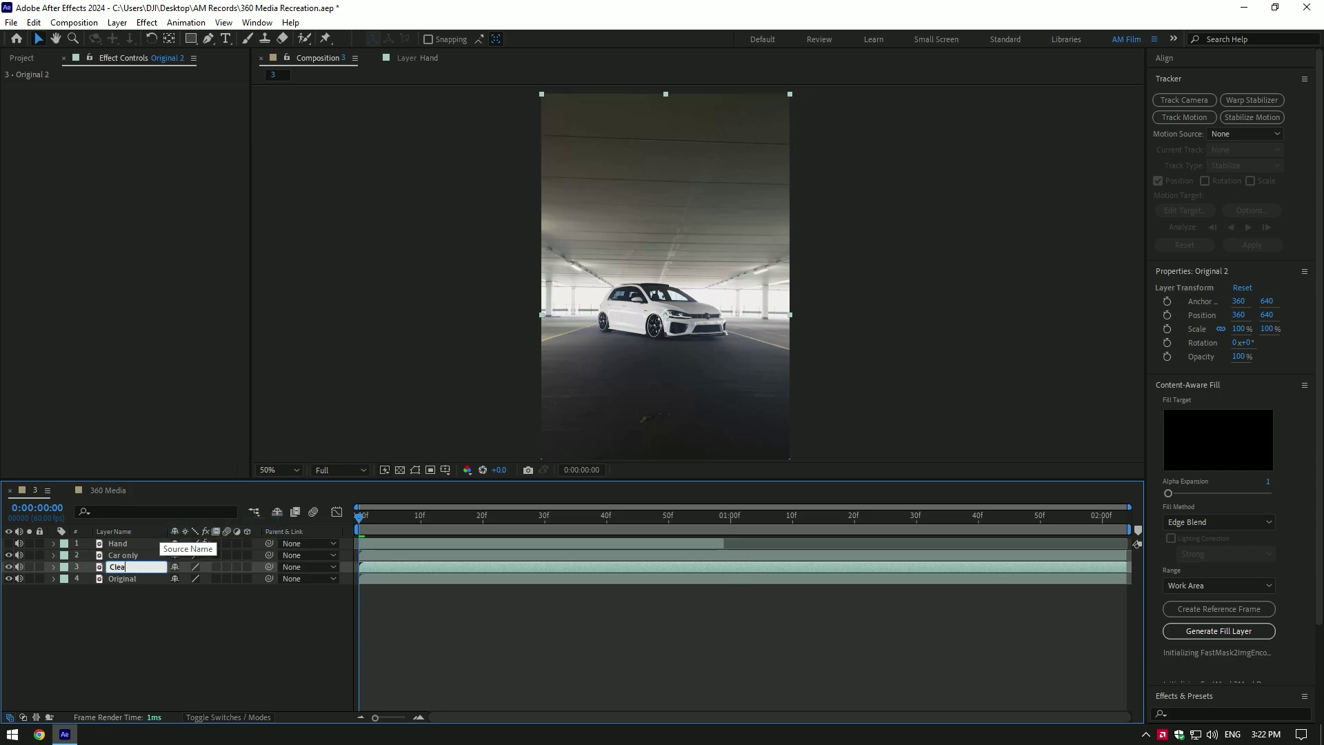
{"action": "key", "text": "Return"}
Step: Hide the Car only and Original layers and draw a closed Pen mask loosely around the car on the Clean layer
{"action": "left_click", "coordinate": [126, 577]}
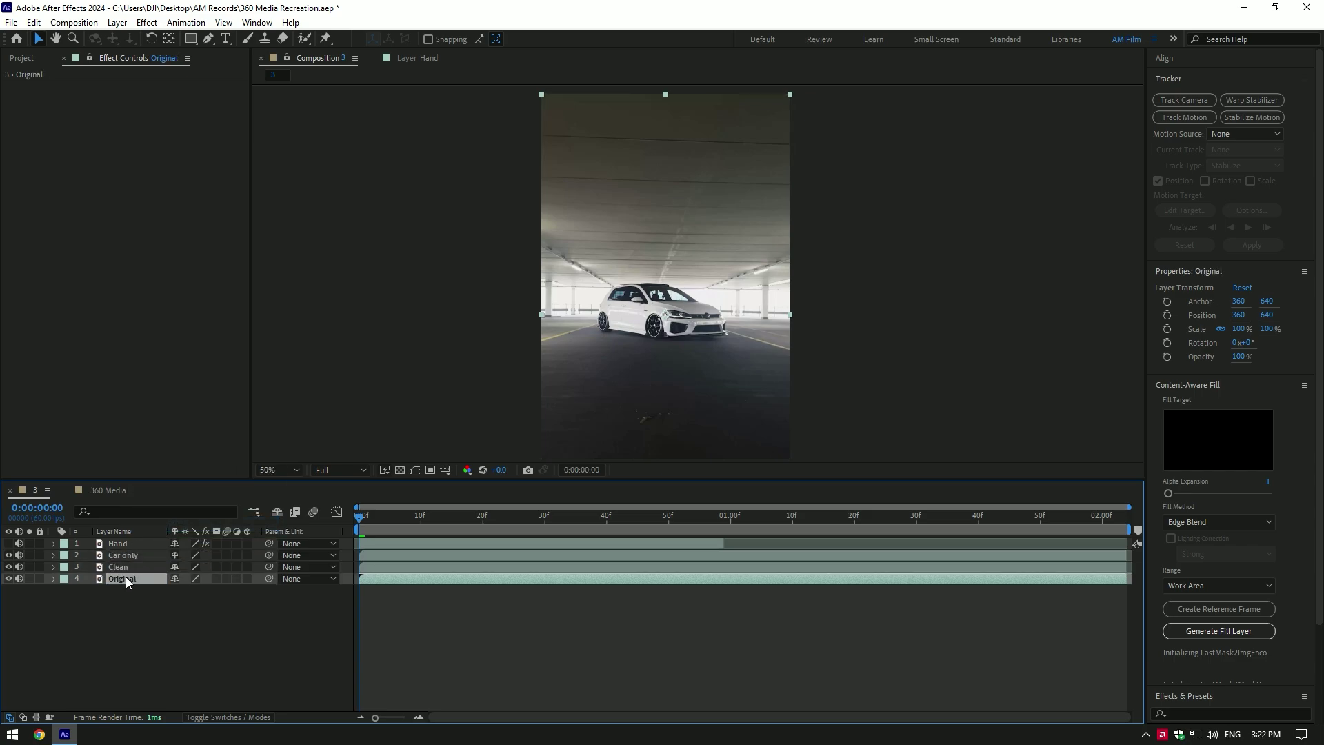
{"action": "left_click", "coordinate": [9, 555]}
{"action": "left_click", "coordinate": [128, 566]}
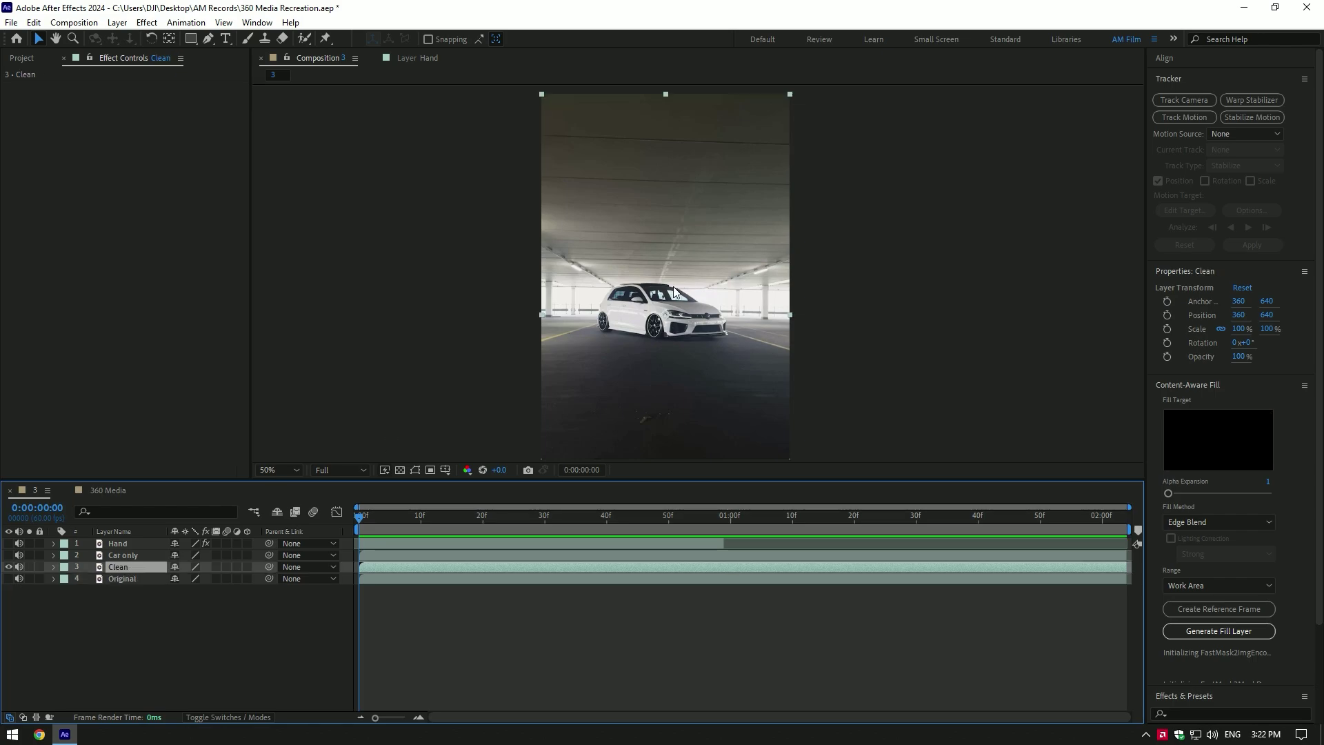
{"action": "key", "text": "period"}
{"action": "left_click", "coordinate": [208, 38]}
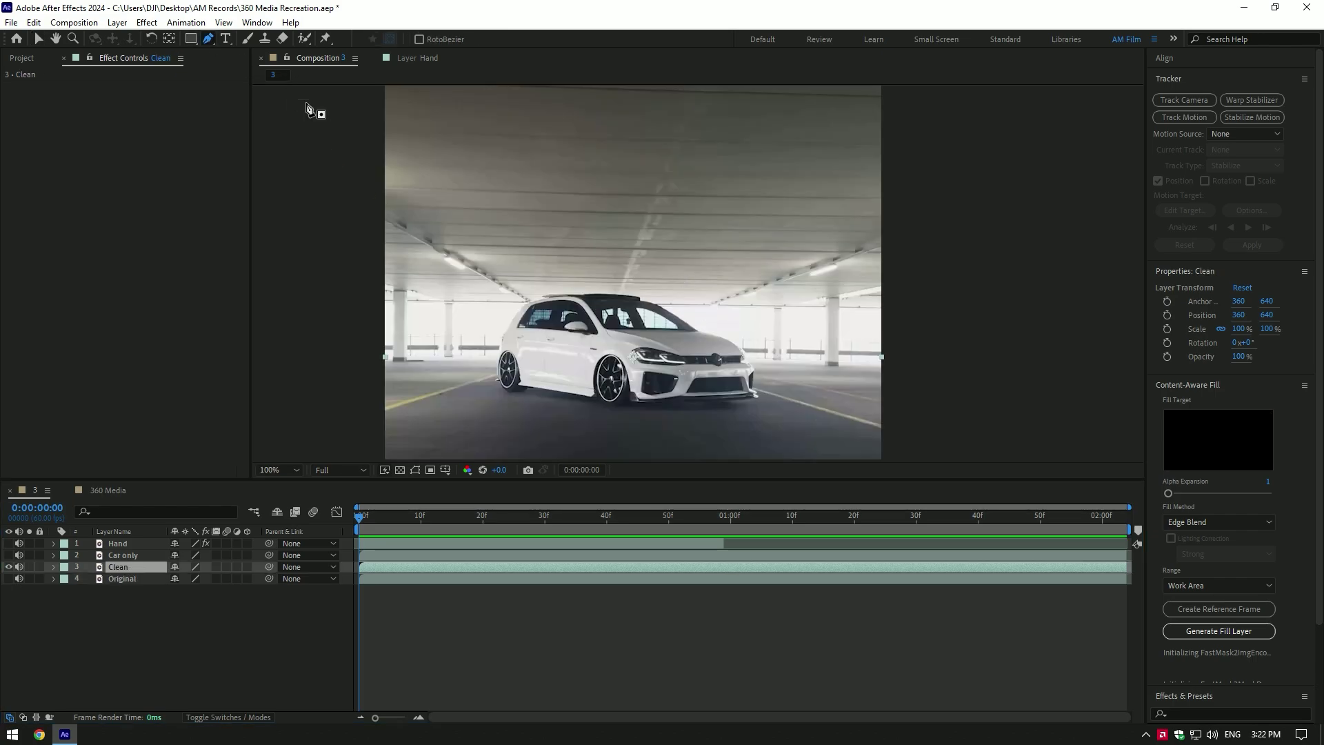
{"action": "left_click", "coordinate": [483, 378]}
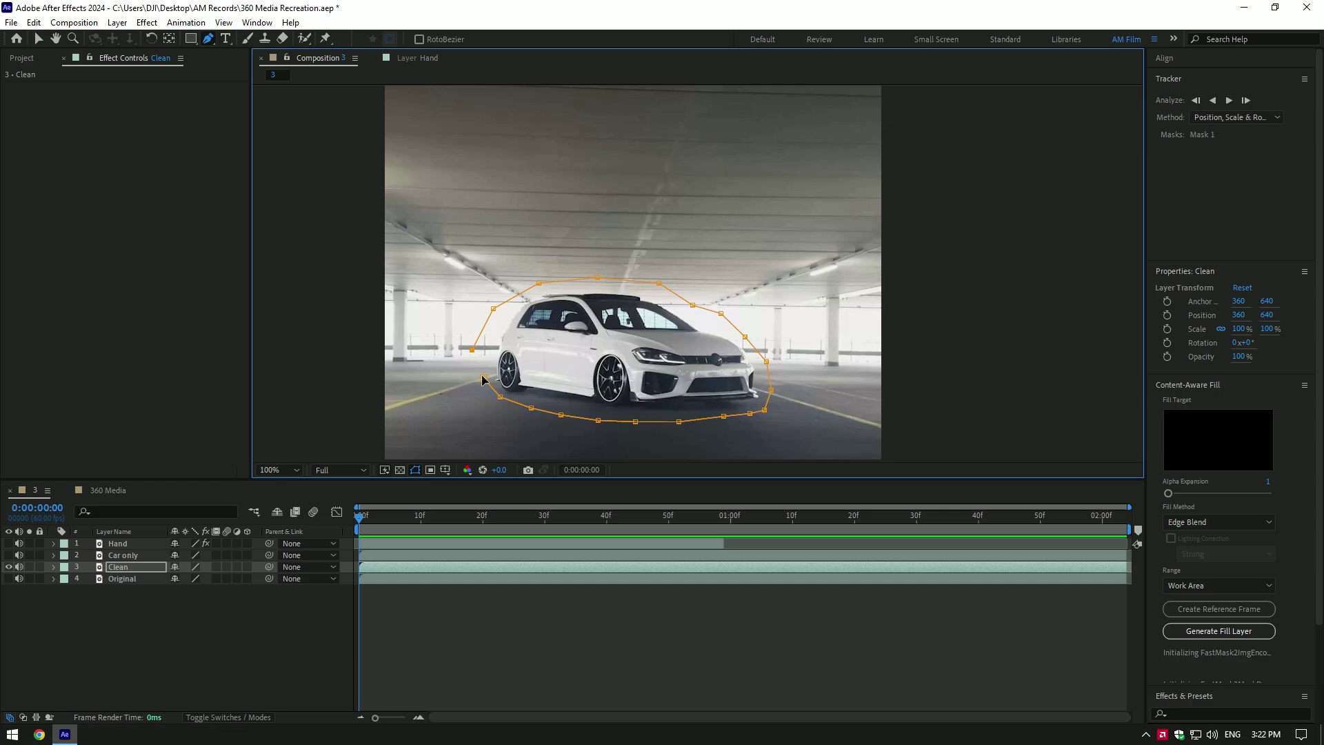
{"action": "left_click", "coordinate": [483, 377]}
Step: Track the Clean layer's car mask forward from the first frame to the end of the clip
{"action": "key", "text": "m"}
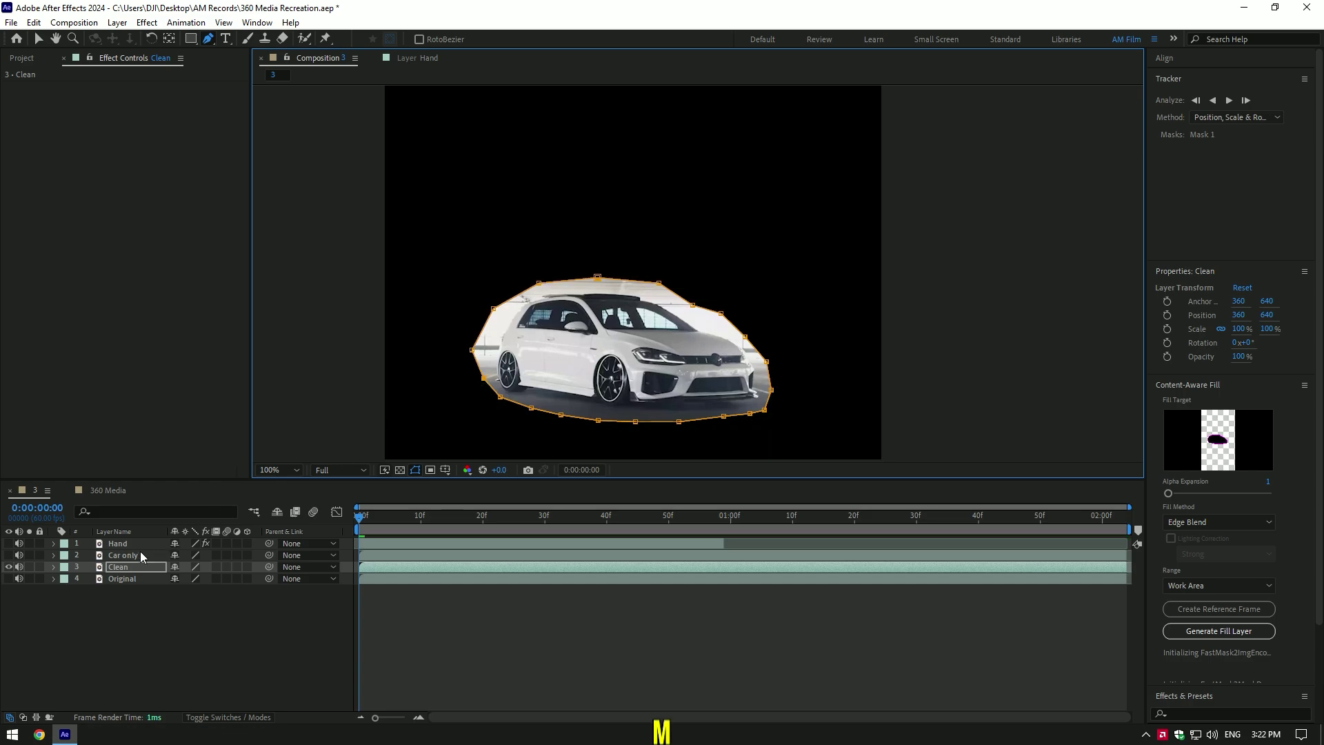
{"action": "left_click", "coordinate": [124, 567]}
{"action": "key", "text": "m"}
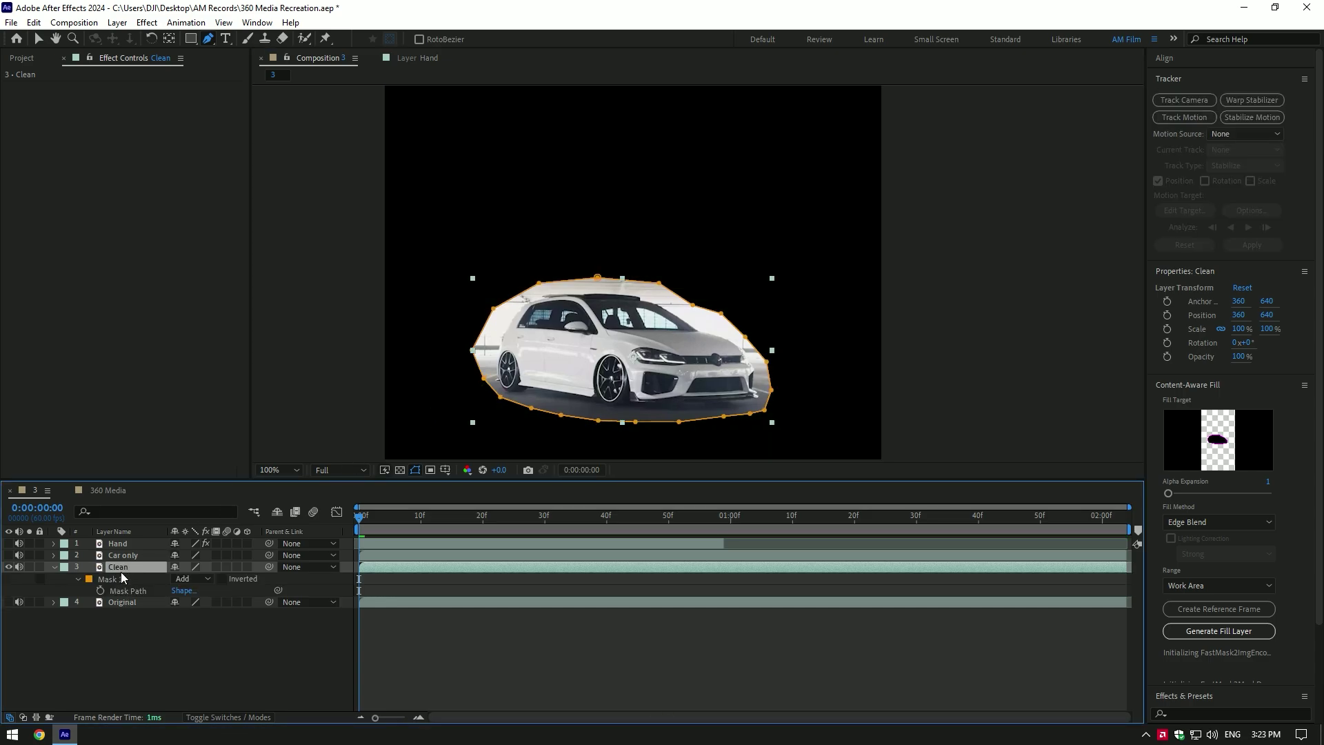
{"action": "right_click", "coordinate": [115, 577]}
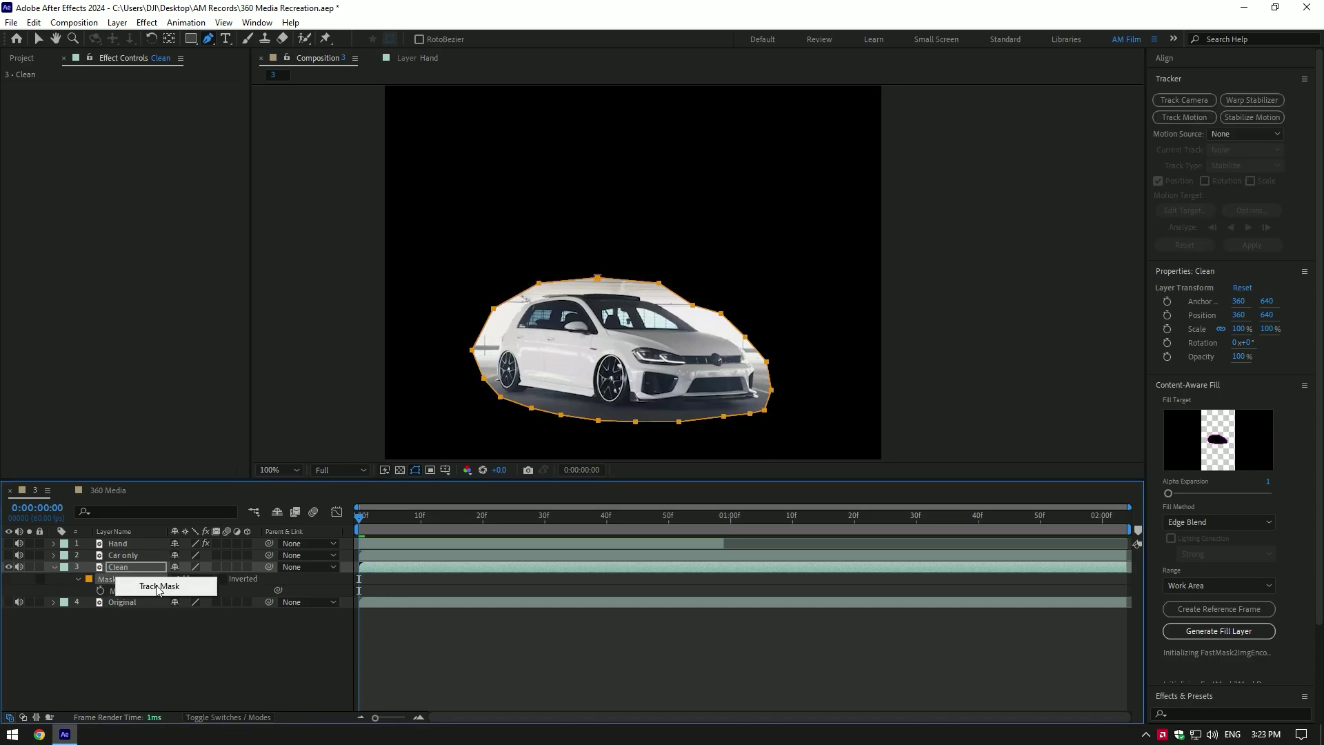
{"action": "left_click", "coordinate": [158, 587]}
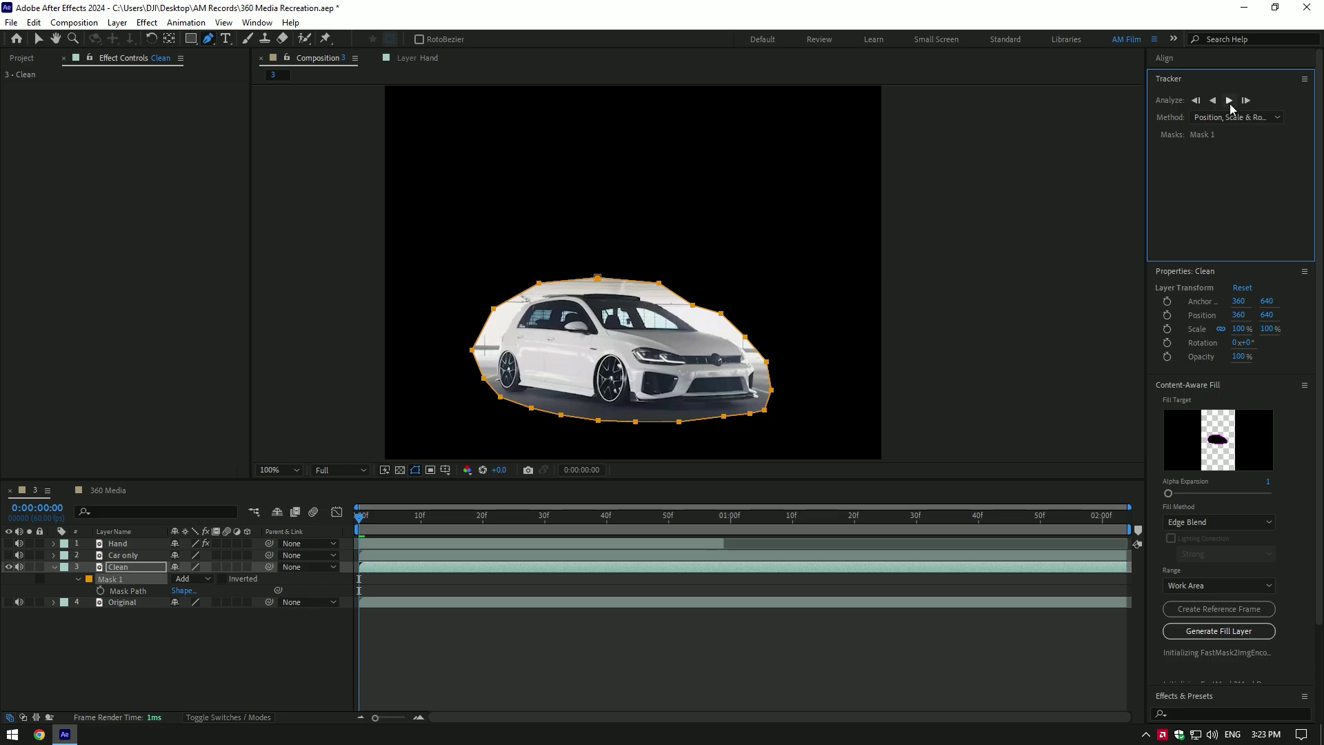
{"action": "left_click", "coordinate": [1228, 102]}
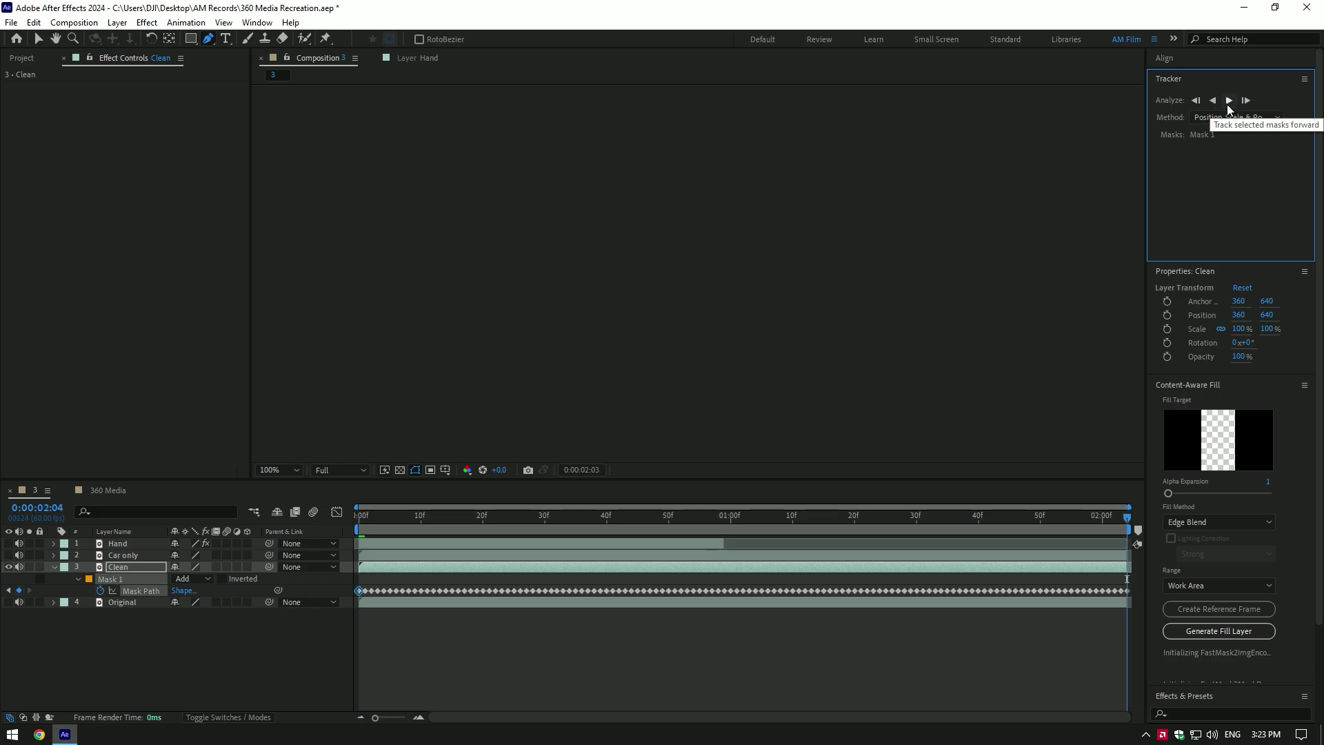
Step: Set the tracked car mask's mode to Subtract on the Clean layer, working from the first frame
{"action": "left_click_drag", "start_coordinate": [1068, 519], "coordinate": [364, 516]}
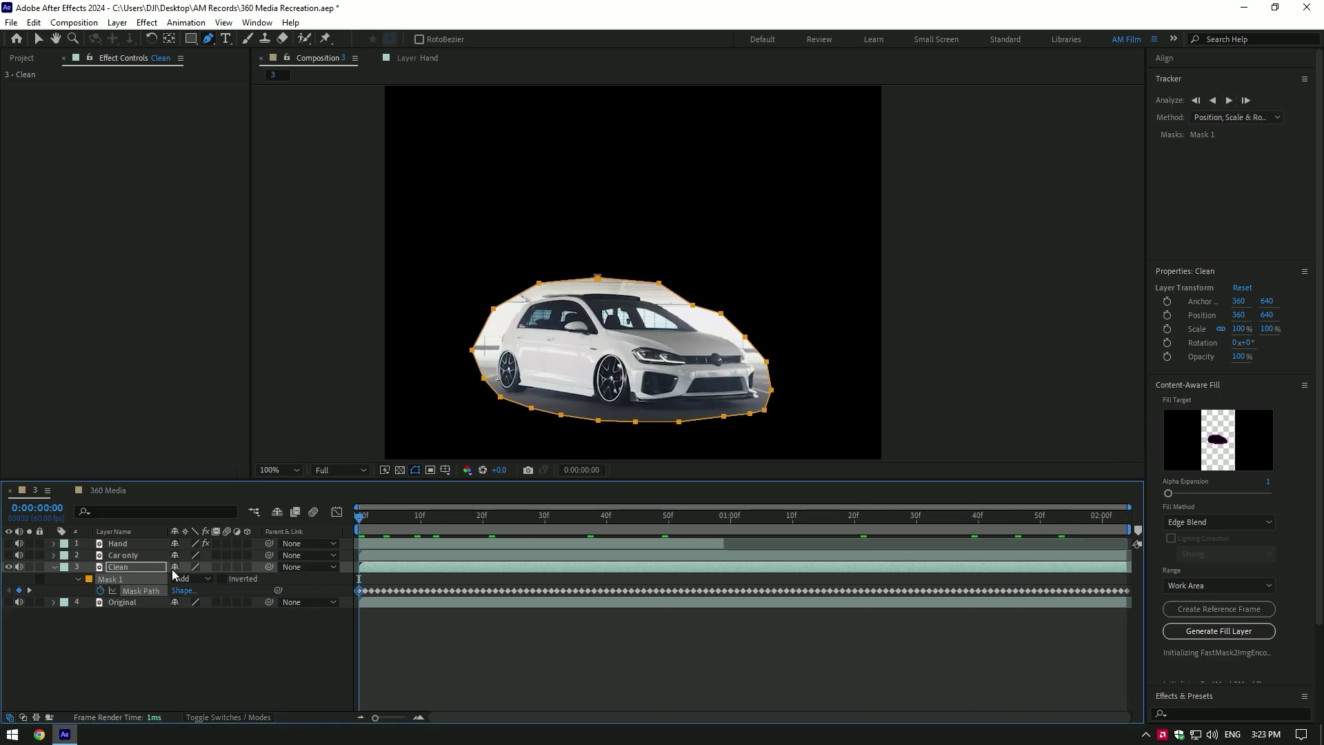
{"action": "left_click", "coordinate": [192, 578]}
{"action": "left_click", "coordinate": [205, 623]}
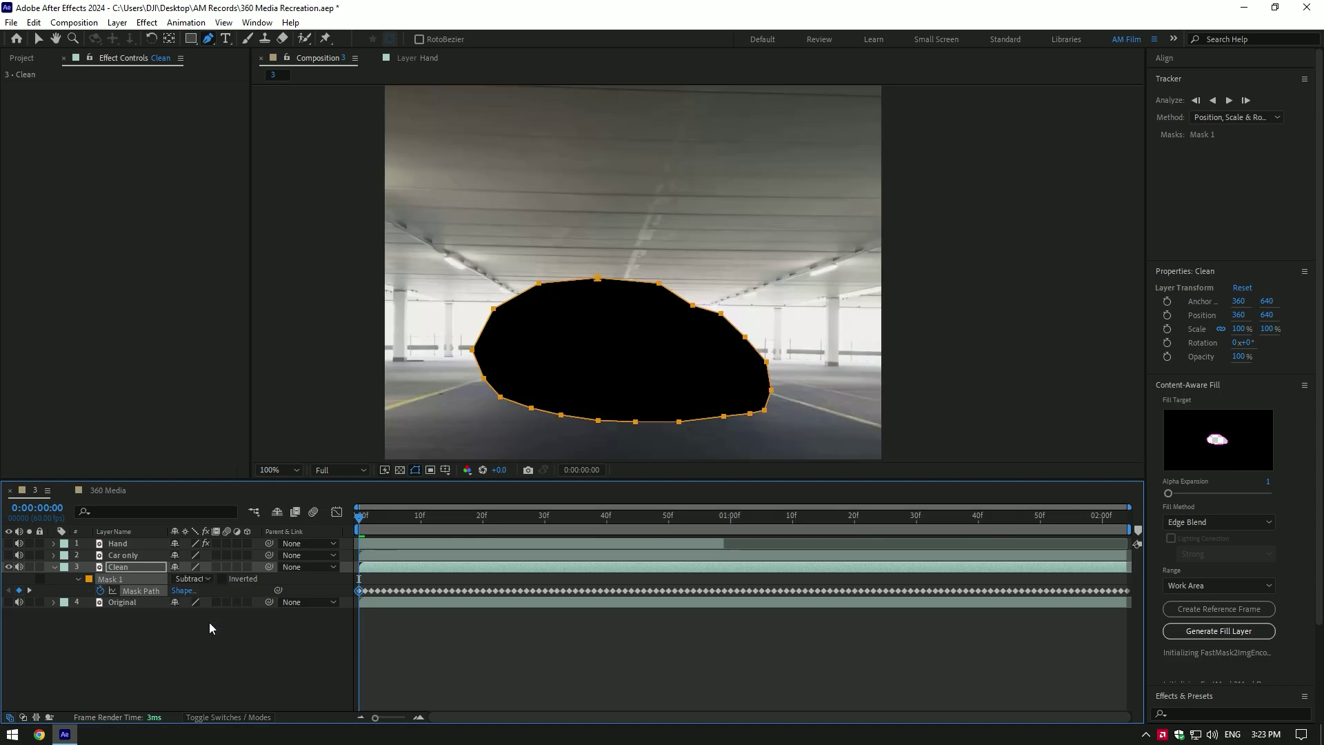
Step: Generate a Content-Aware Fill layer for the car hole using the Edge Blend method over the Work Area
{"action": "left_click", "coordinate": [257, 24]}
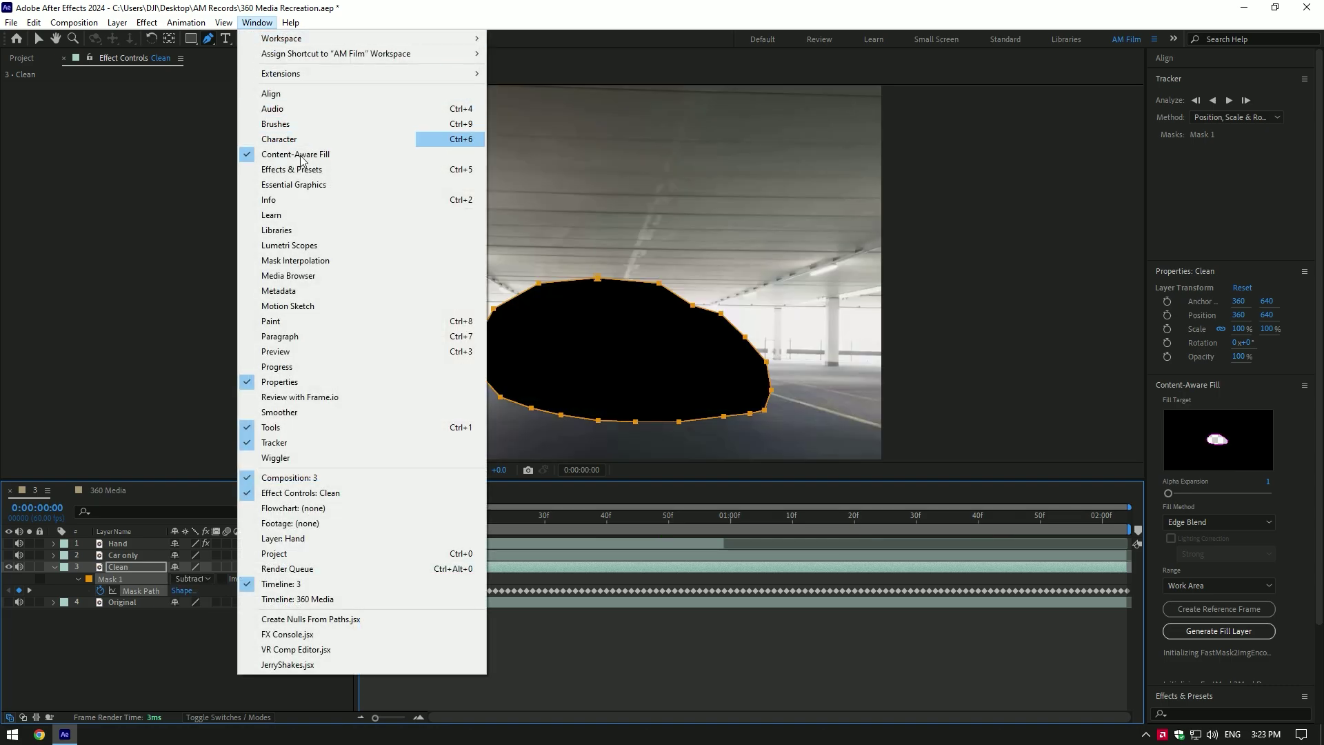
{"action": "left_click", "coordinate": [1196, 388]}
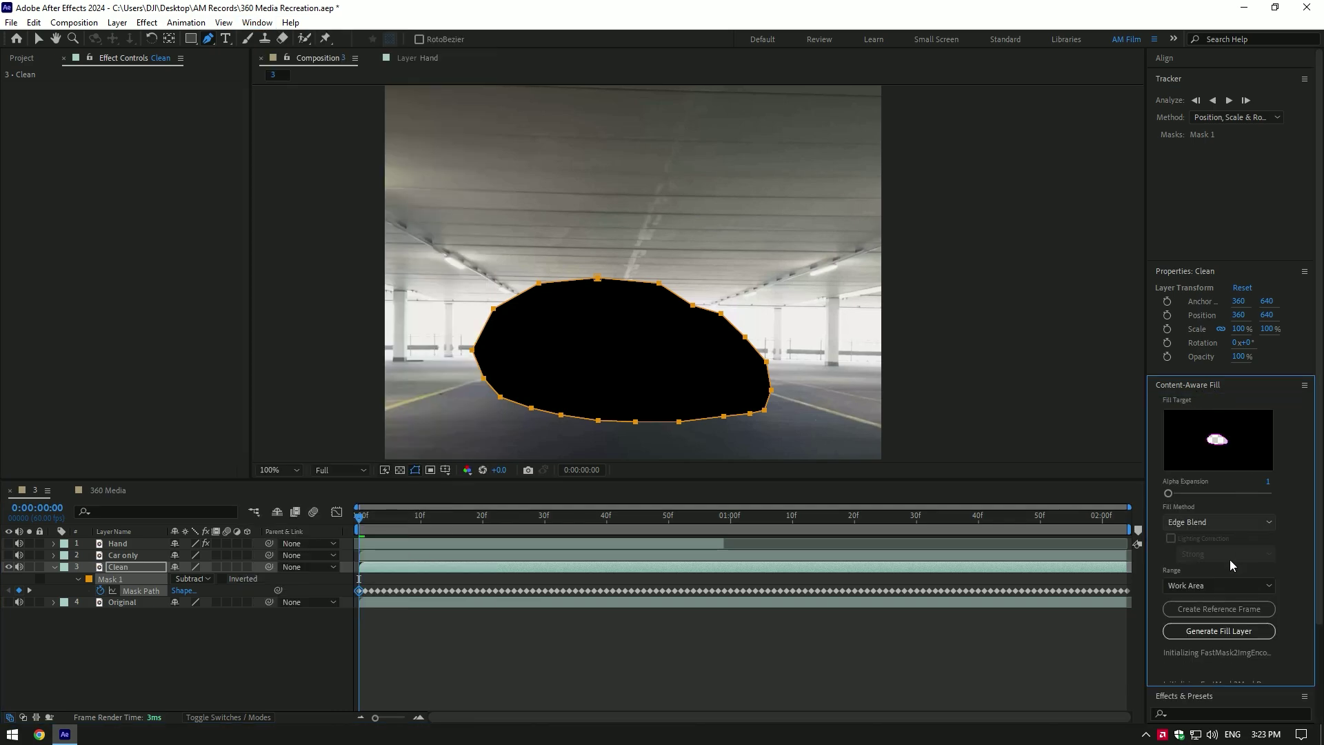
{"action": "left_click", "coordinate": [1201, 629]}
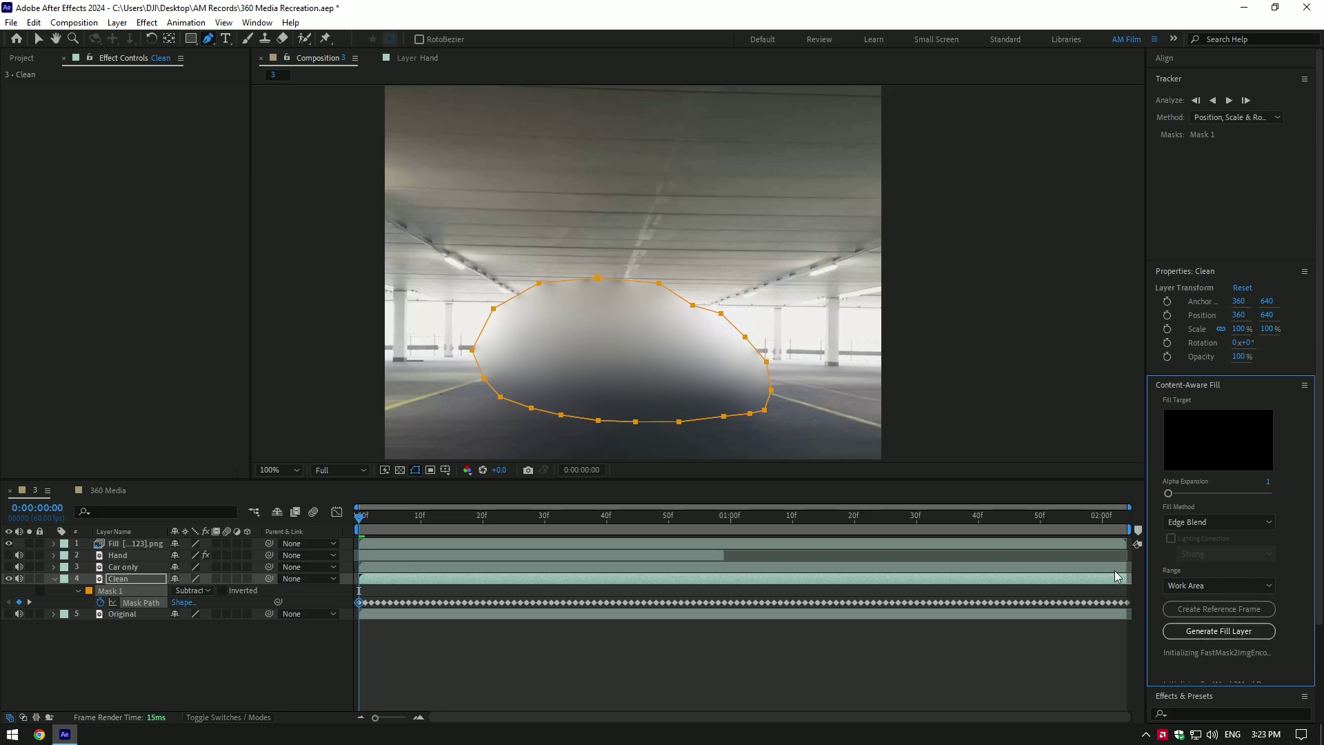
Step: Collapse the Clean layer and move the generated Fill layer between the Car only and Clean layers
{"action": "left_click", "coordinate": [53, 579]}
{"action": "left_click", "coordinate": [126, 545]}
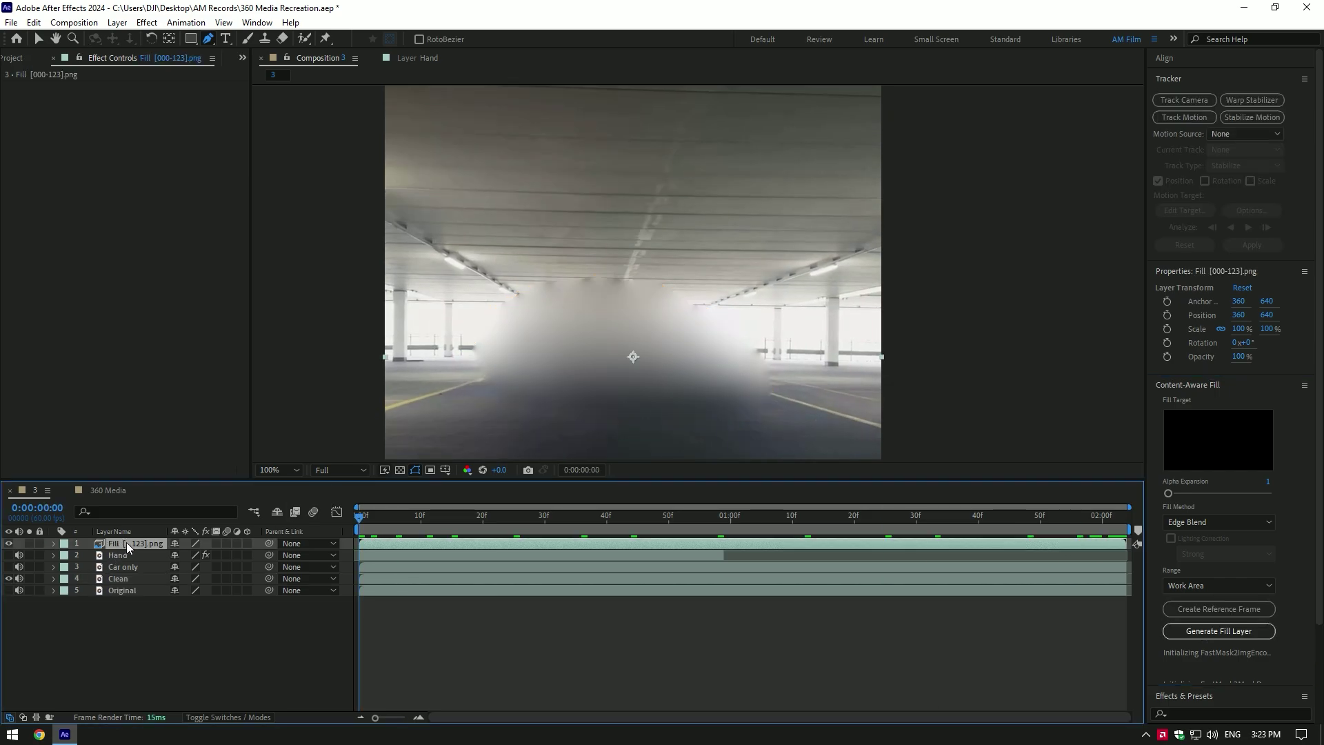
{"action": "left_click_drag", "start_coordinate": [128, 545], "coordinate": [127, 574]}
Step: Show the Car only and Original layers and select the whole car on Car only with the Roto Brush
{"action": "left_click", "coordinate": [124, 556]}
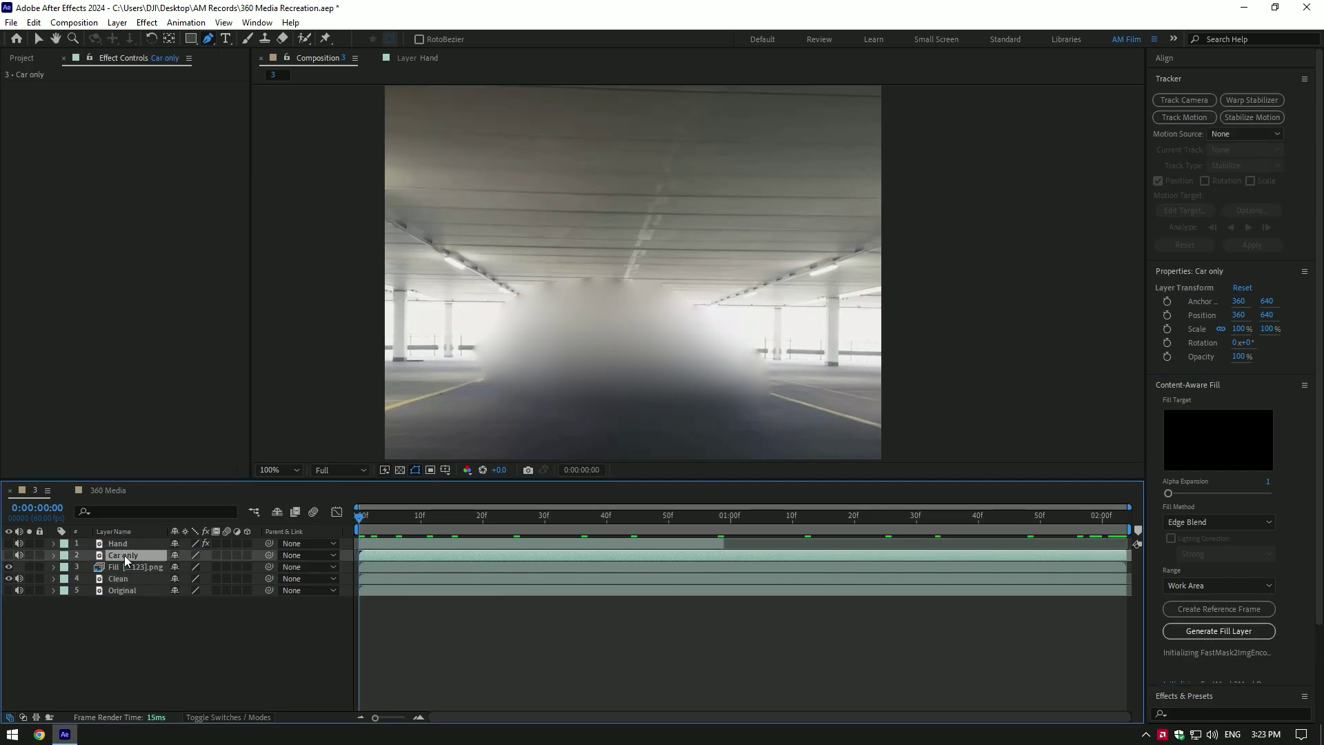
{"action": "left_click", "coordinate": [9, 555]}
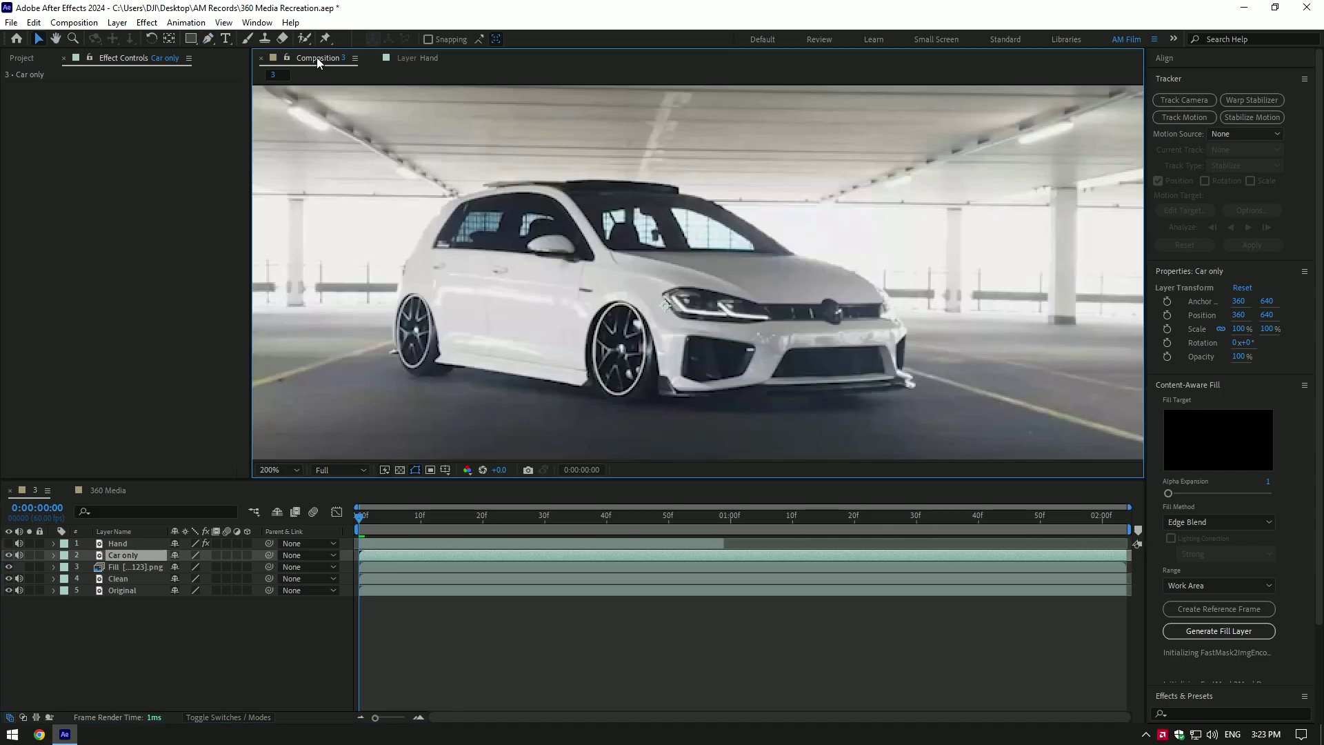
{"action": "left_click", "coordinate": [304, 39]}
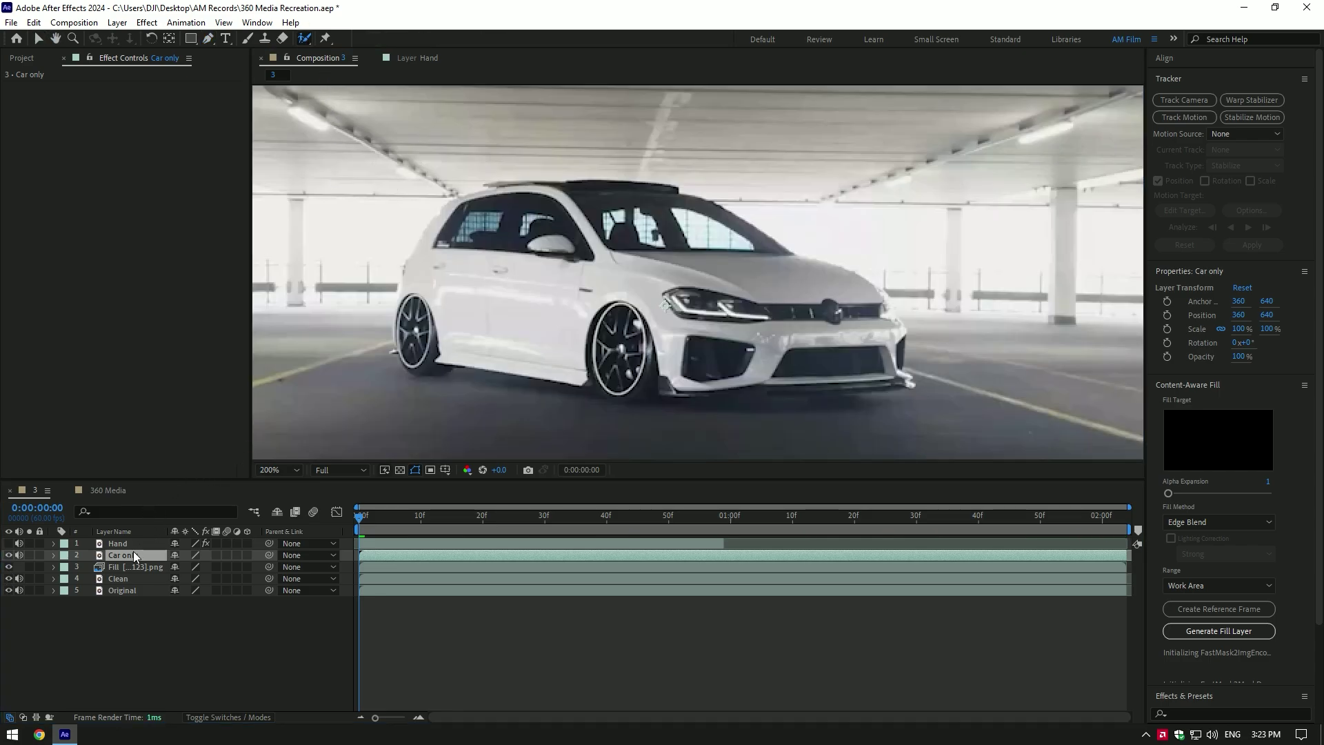
{"action": "double_click", "coordinate": [130, 554]}
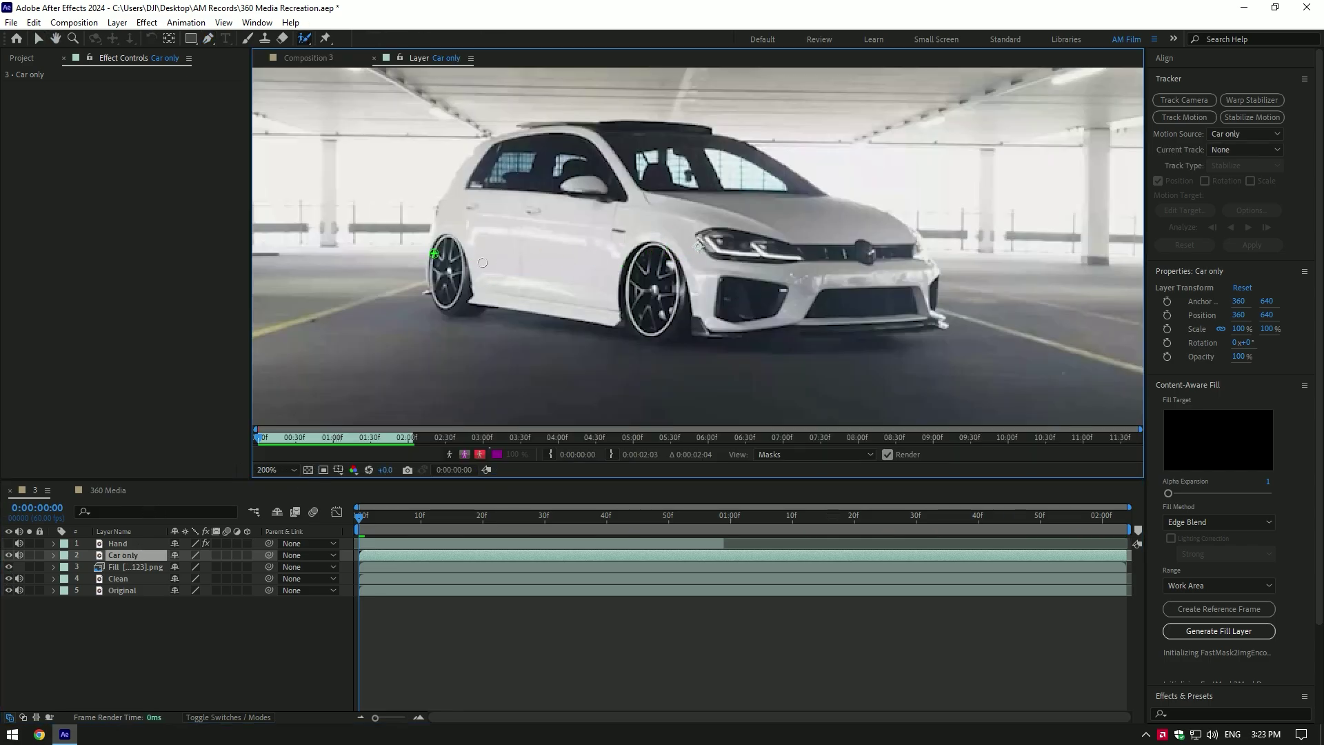
{"action": "mouse_move", "coordinate": [435, 254]}
{"action": "left_mouse_down"}
{"action": "mouse_move", "coordinate": [448, 303]}
{"action": "mouse_move", "coordinate": [640, 327]}
{"action": "mouse_move", "coordinate": [941, 322]}
{"action": "left_mouse_up"}
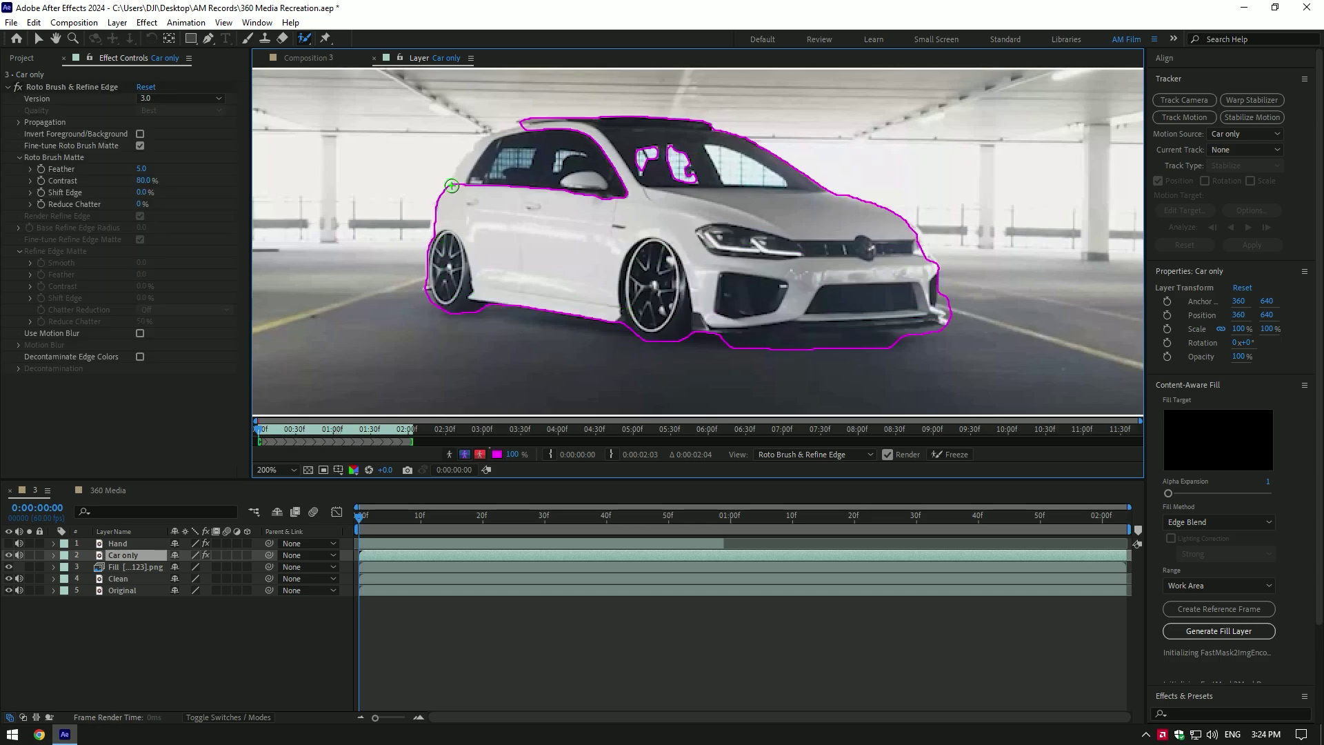
{"action": "left_click_drag", "start_coordinate": [902, 226], "coordinate": [942, 286]}
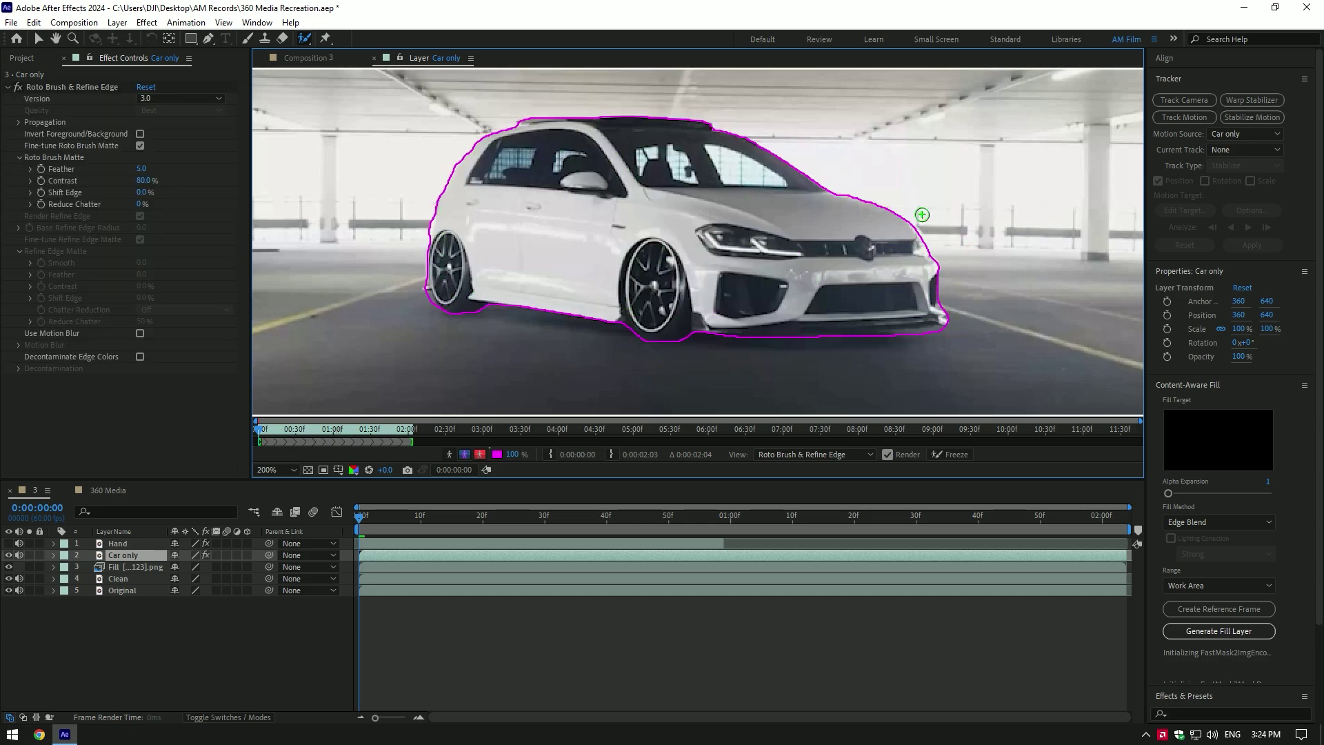
{"action": "scroll", "coordinate": [649, 208], "scroll_direction": "down", "scroll_amount": 1}
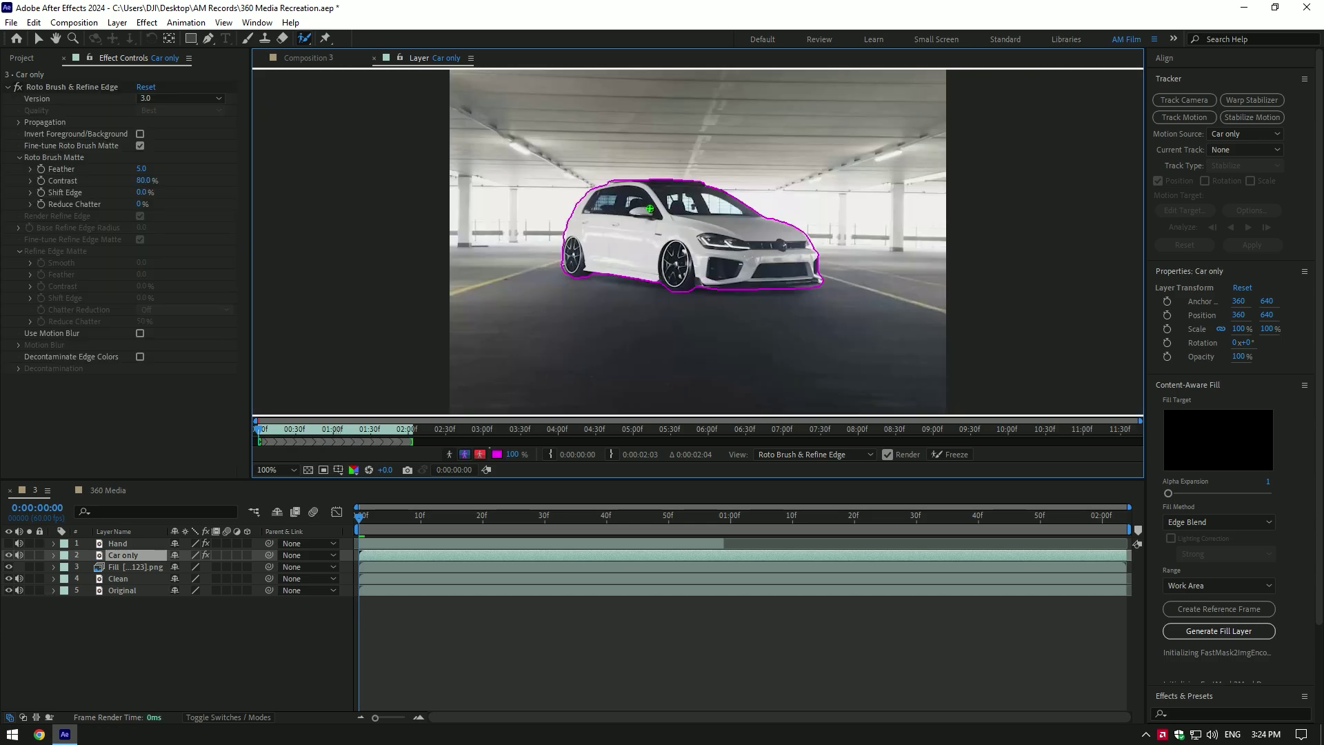
Step: Freeze the car's Roto Brush propagation and return to composition 3 with the Selection tool active
{"action": "left_click", "coordinate": [952, 452]}
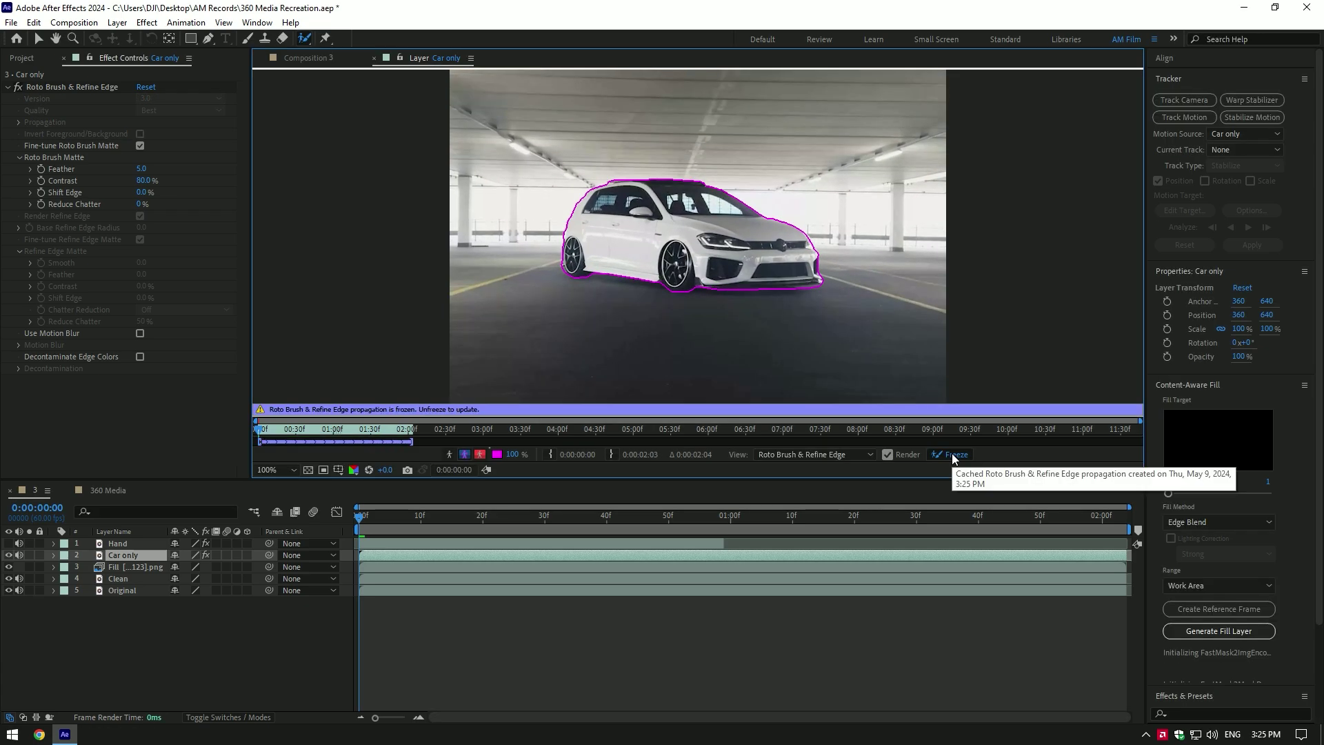
{"action": "key", "text": "v"}
{"action": "left_click", "coordinate": [309, 58]}
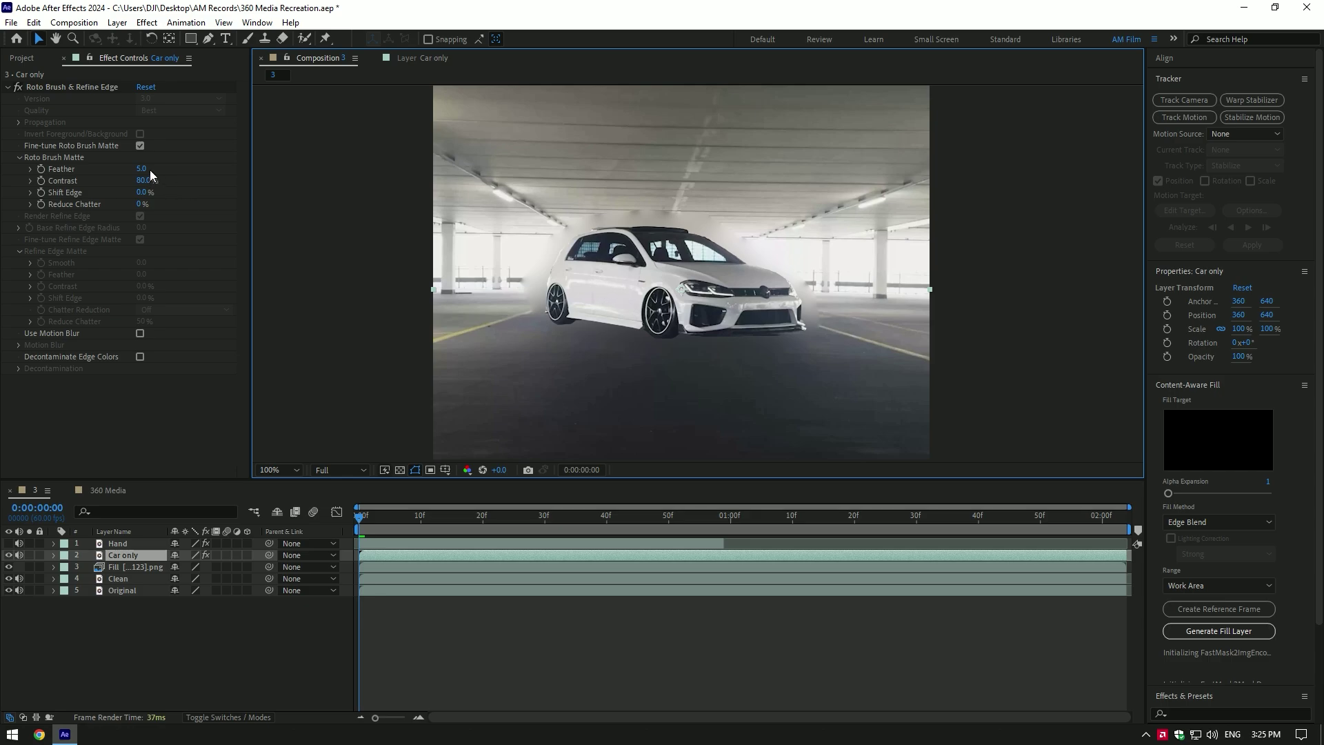
Step: Set the Car only layer's Roto Brush Matte Feather to 11.9 and hide the Fill, Clean and Original layers
{"action": "left_click_drag", "start_coordinate": [143, 169], "coordinate": [183, 166]}
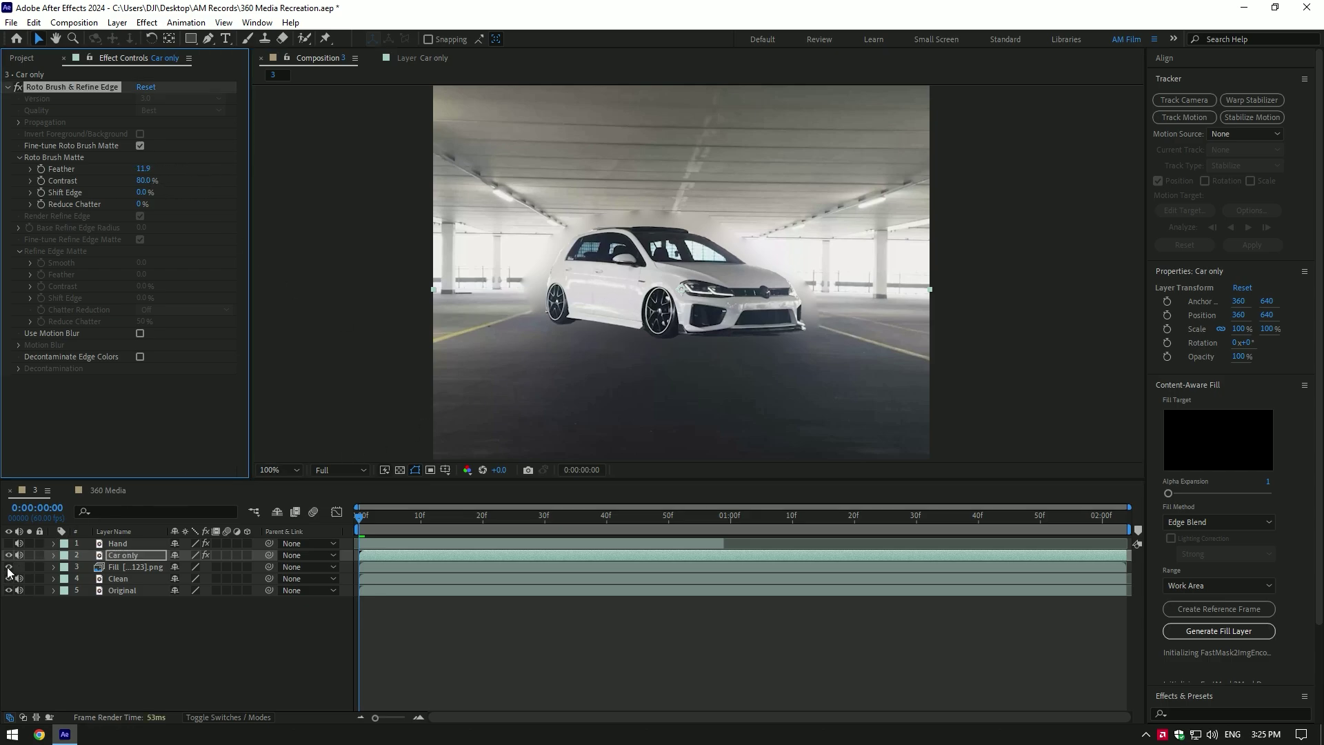
{"action": "left_click_drag", "start_coordinate": [8, 571], "coordinate": [12, 602]}
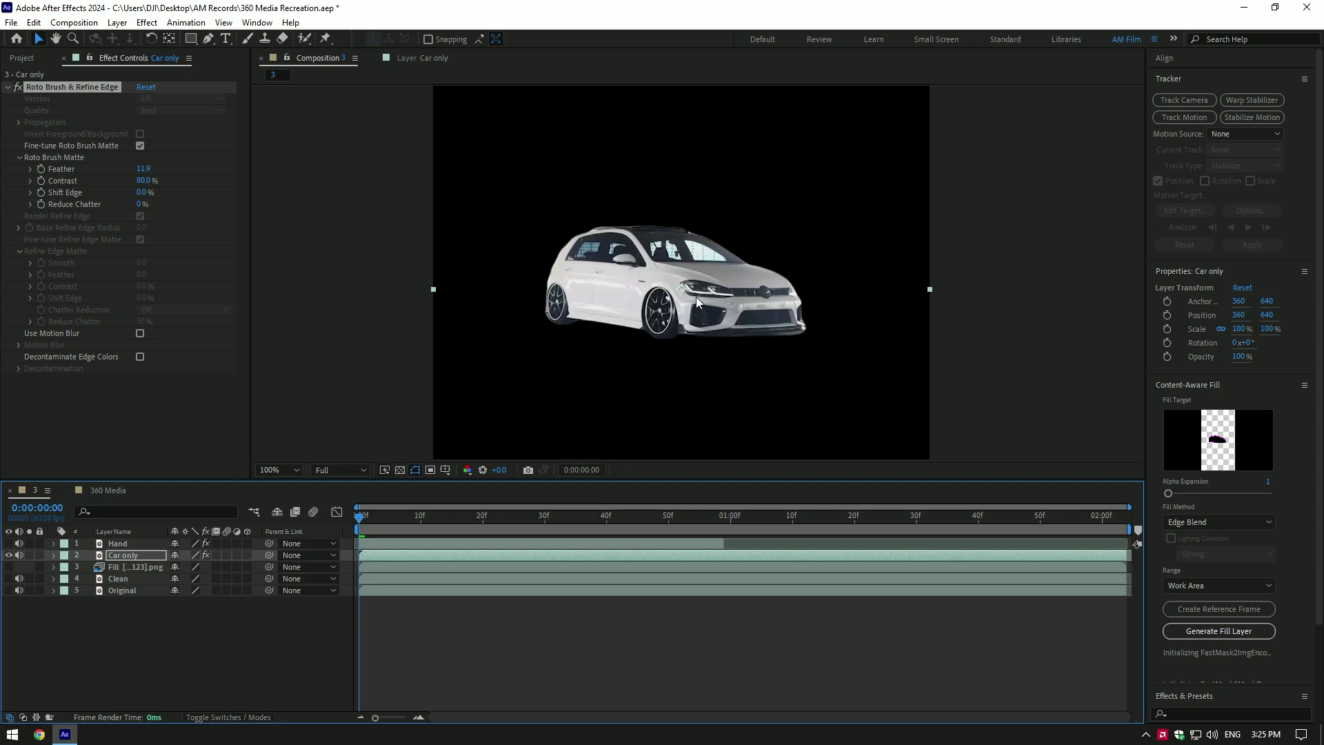
Step: Show the Hand, Fill, Clean and Original layers and move the Hand layer below Car only
{"action": "left_click_drag", "start_coordinate": [8, 567], "coordinate": [13, 606]}
{"action": "scroll", "coordinate": [675, 299], "scroll_direction": "down", "scroll_amount": 1}
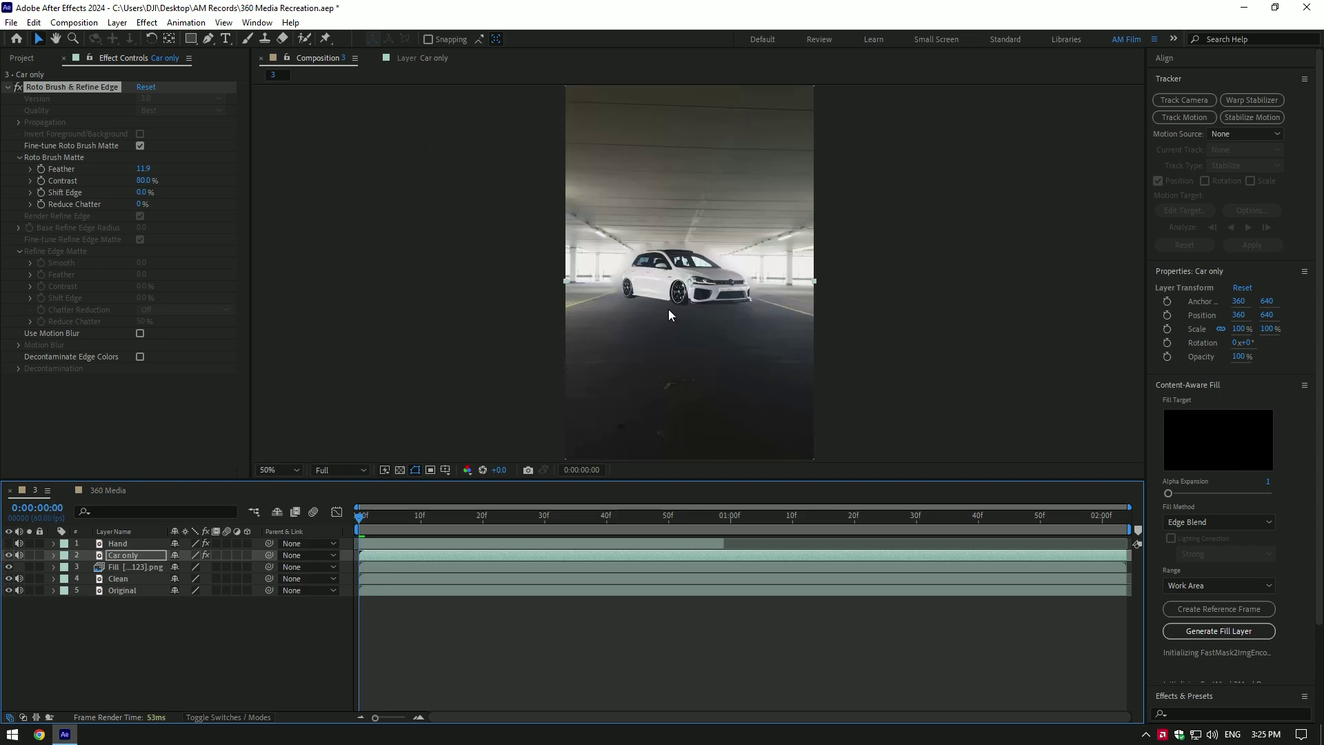
{"action": "left_click", "coordinate": [9, 543]}
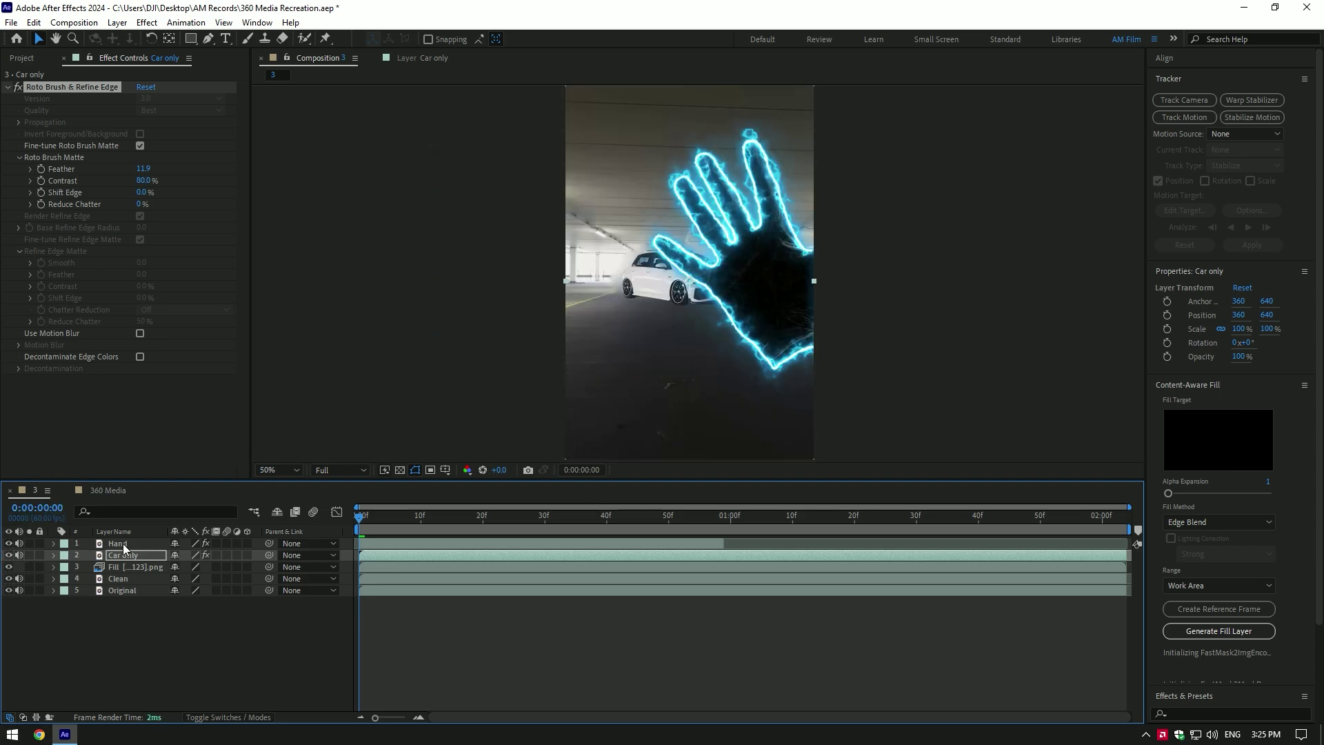
{"action": "left_click_drag", "start_coordinate": [123, 543], "coordinate": [118, 558]}
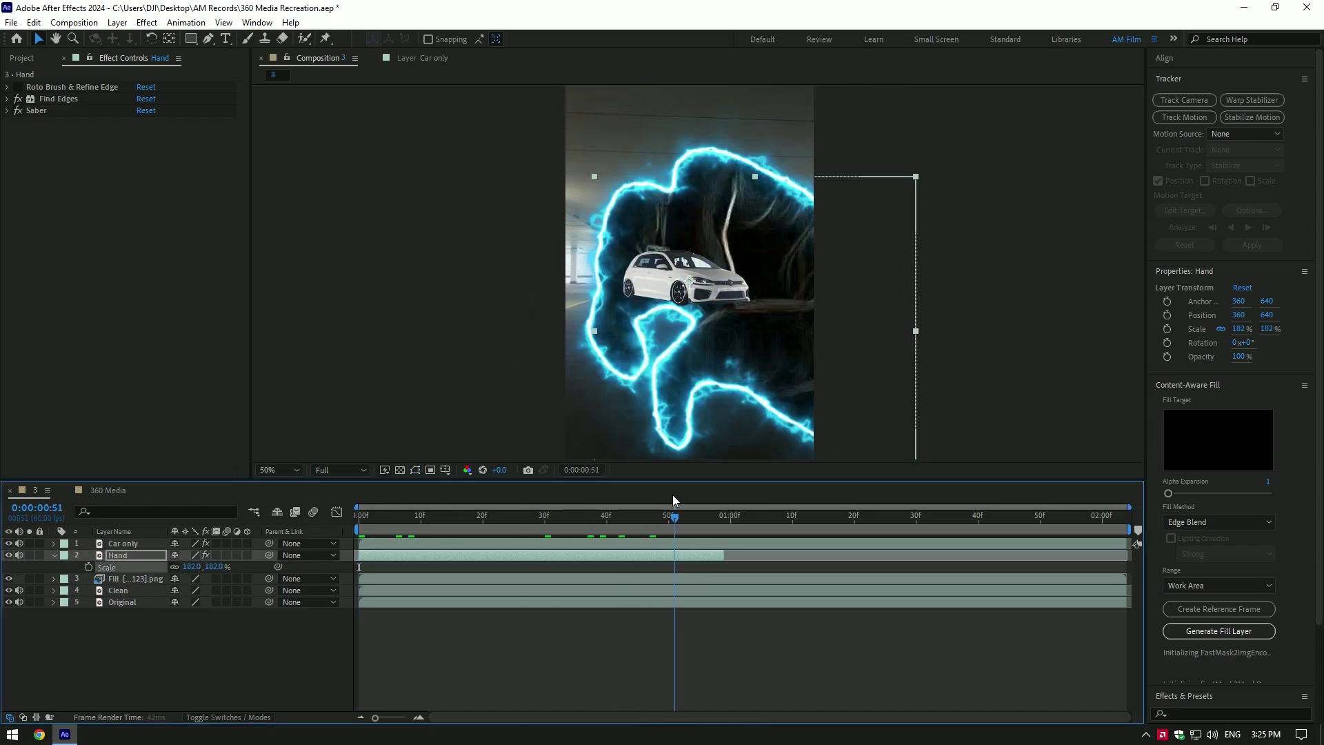
Step: Scale the Hand layer to 182% and position it at about 287, 473 behind the car, checking against the 360 Media composition
{"action": "mouse_move", "coordinate": [663, 517]}
{"action": "left_mouse_down"}
{"action": "mouse_move", "coordinate": [581, 516]}
{"action": "mouse_move", "coordinate": [676, 512]}
{"action": "left_mouse_up"}
{"action": "left_click", "coordinate": [283, 468]}
{"action": "left_click", "coordinate": [280, 250]}
{"action": "left_click_drag", "start_coordinate": [692, 310], "coordinate": [687, 277]}
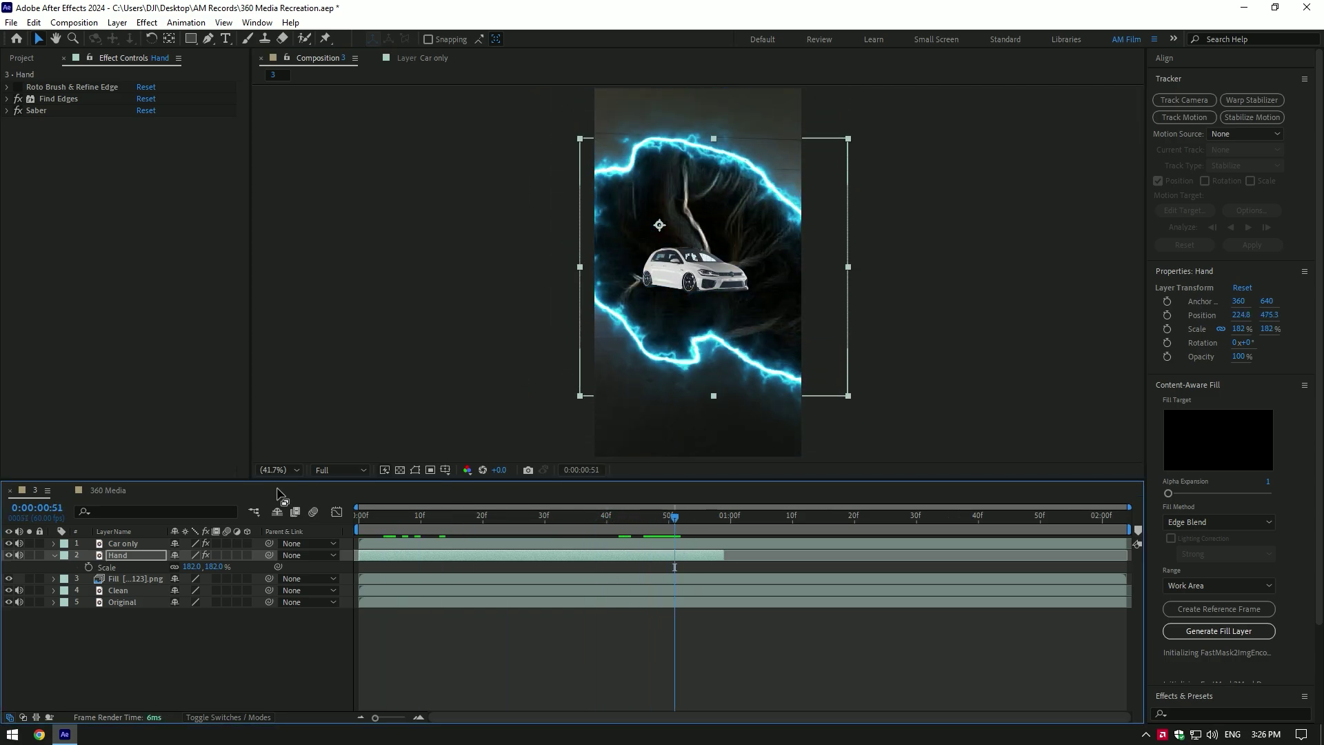
{"action": "left_click", "coordinate": [113, 490]}
{"action": "left_click_drag", "start_coordinate": [367, 512], "coordinate": [305, 524]}
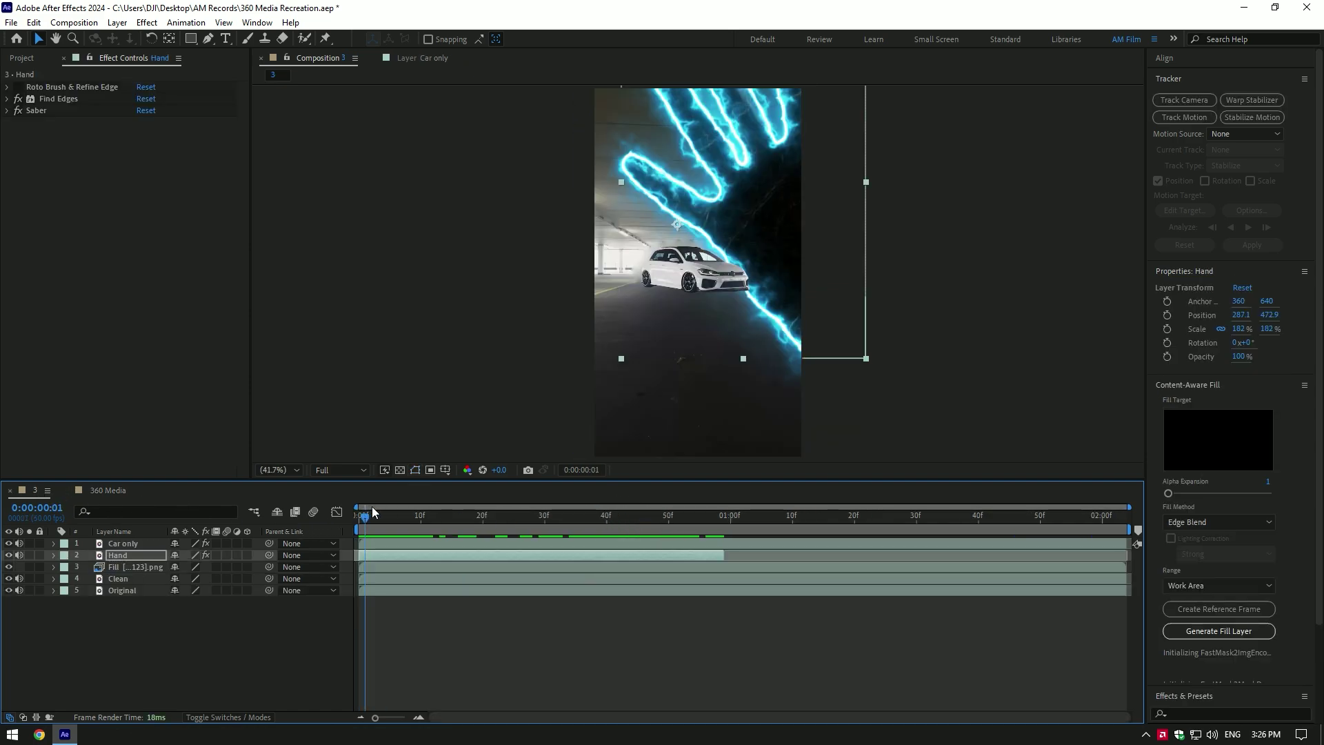
Step: Split the Car only layer at frame 34 and pre-compose its second part as Car only 2 Comp 5, moving all attributes
{"action": "left_click_drag", "start_coordinate": [371, 506], "coordinate": [576, 544]}
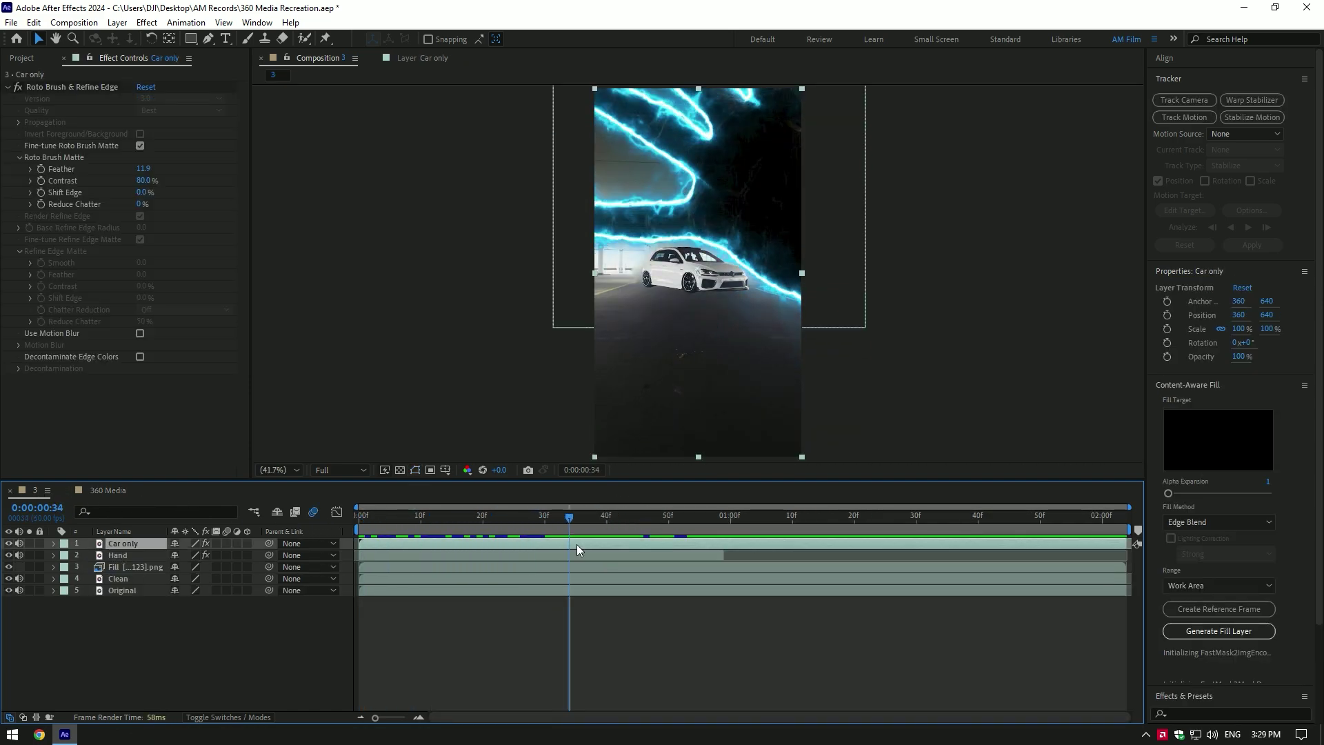
{"action": "key", "text": "ctrl+shift+d"}
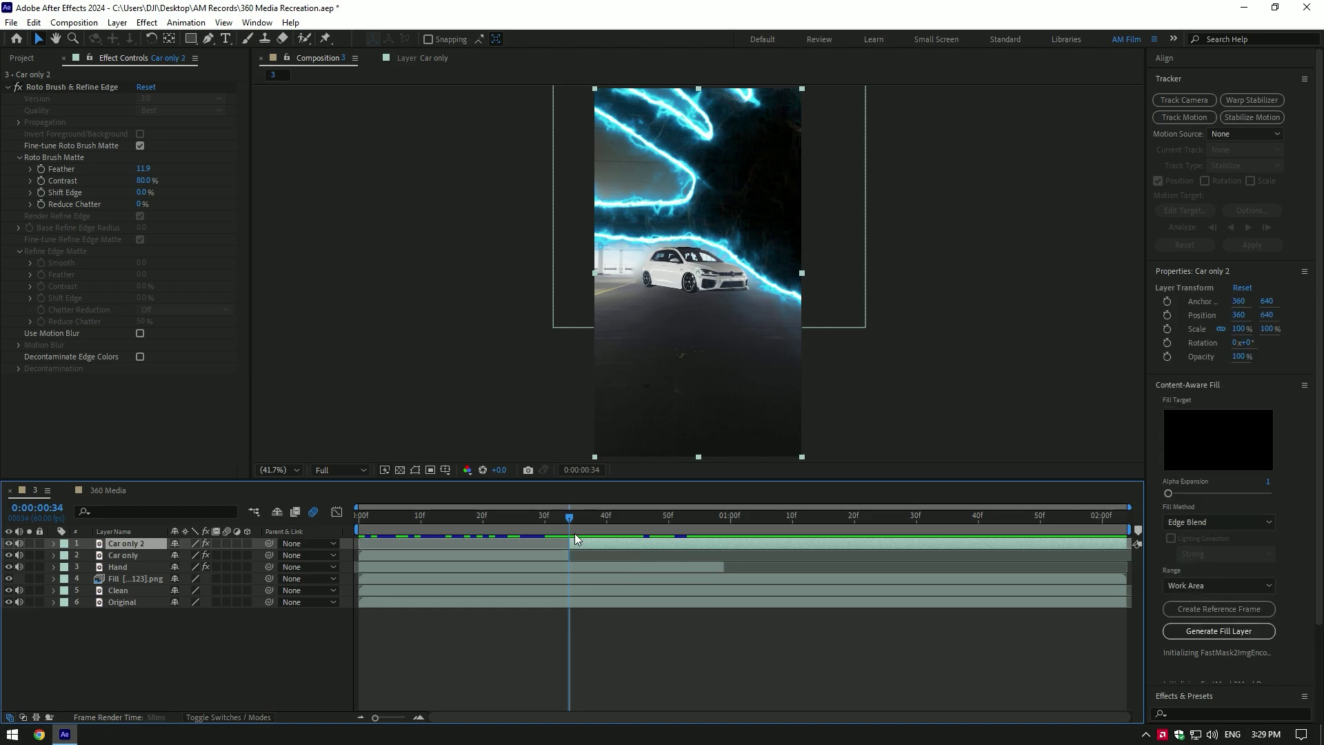
{"action": "right_click", "coordinate": [584, 539]}
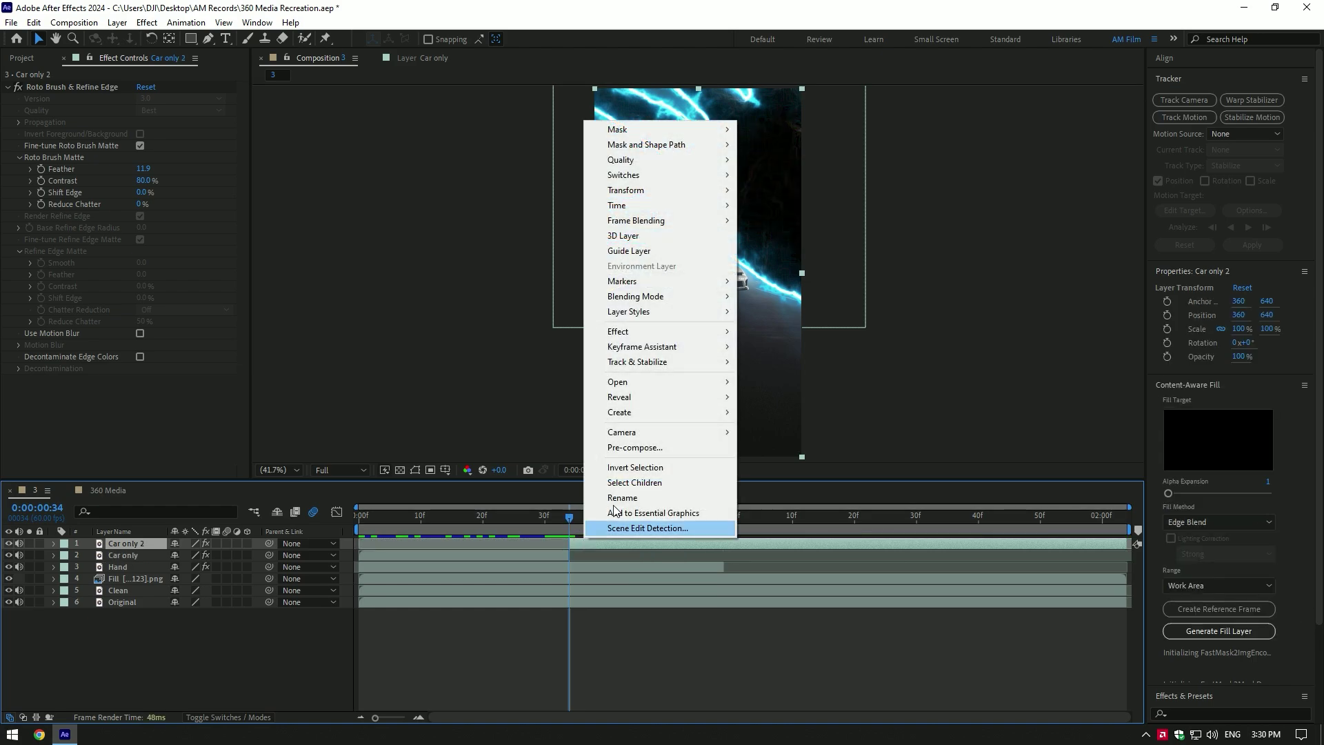
{"action": "left_click", "coordinate": [631, 449]}
{"action": "left_click", "coordinate": [693, 457]}
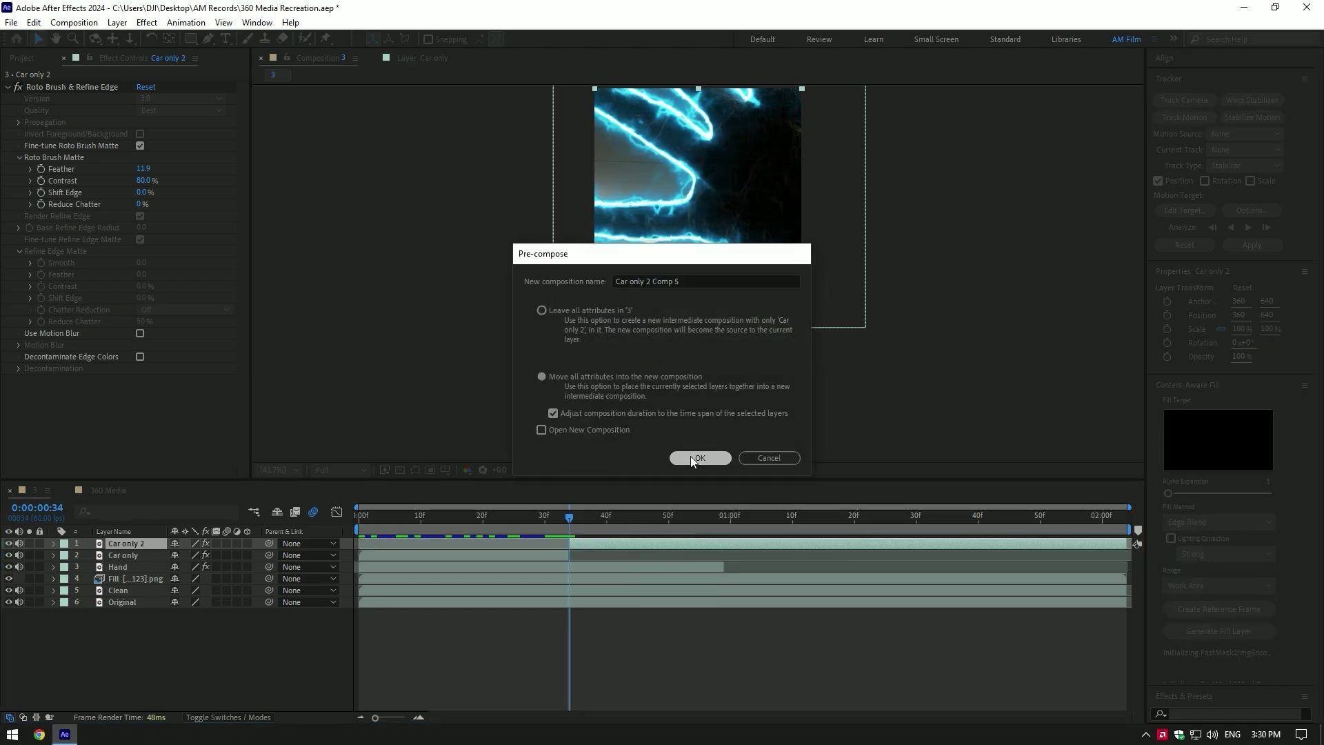
Step: Freeze the frame of the pre-composed car layer at frame 34
{"action": "right_click", "coordinate": [591, 545]}
{"action": "mouse_move", "coordinate": [686, 211]}
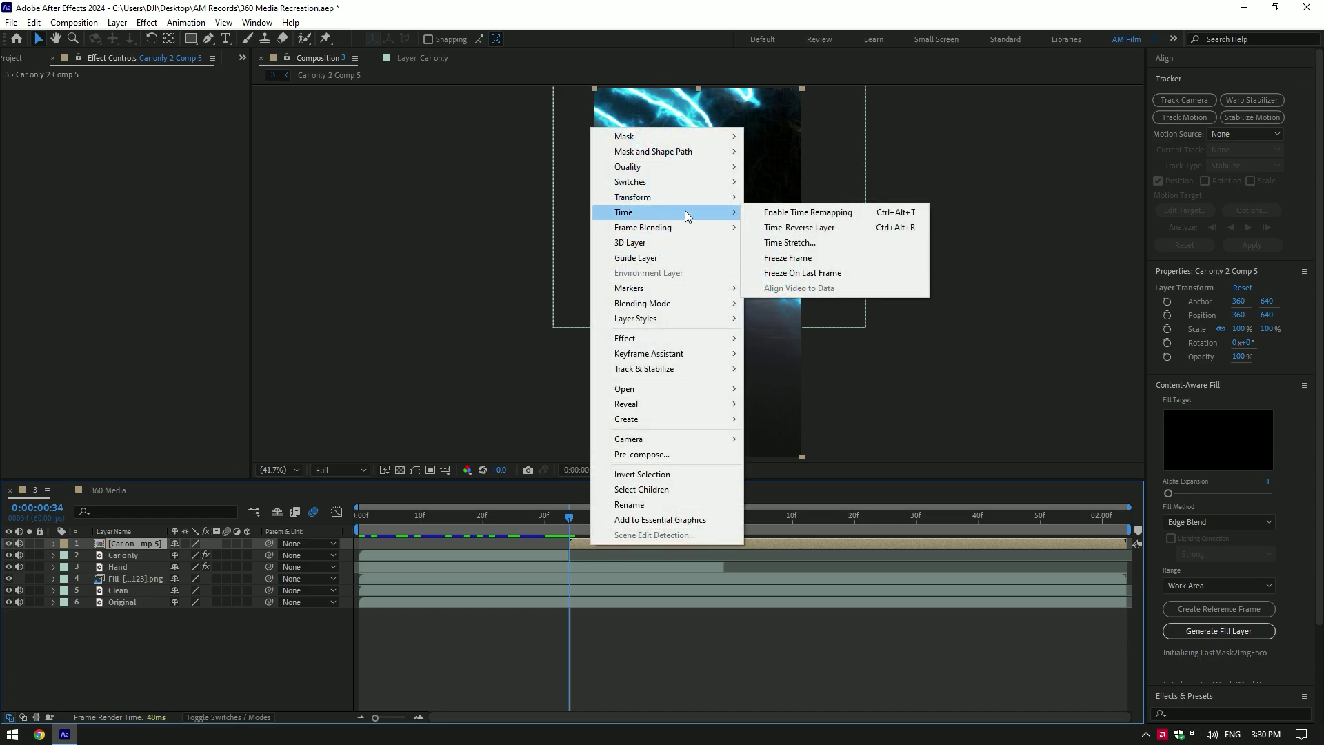
{"action": "left_click", "coordinate": [788, 258]}
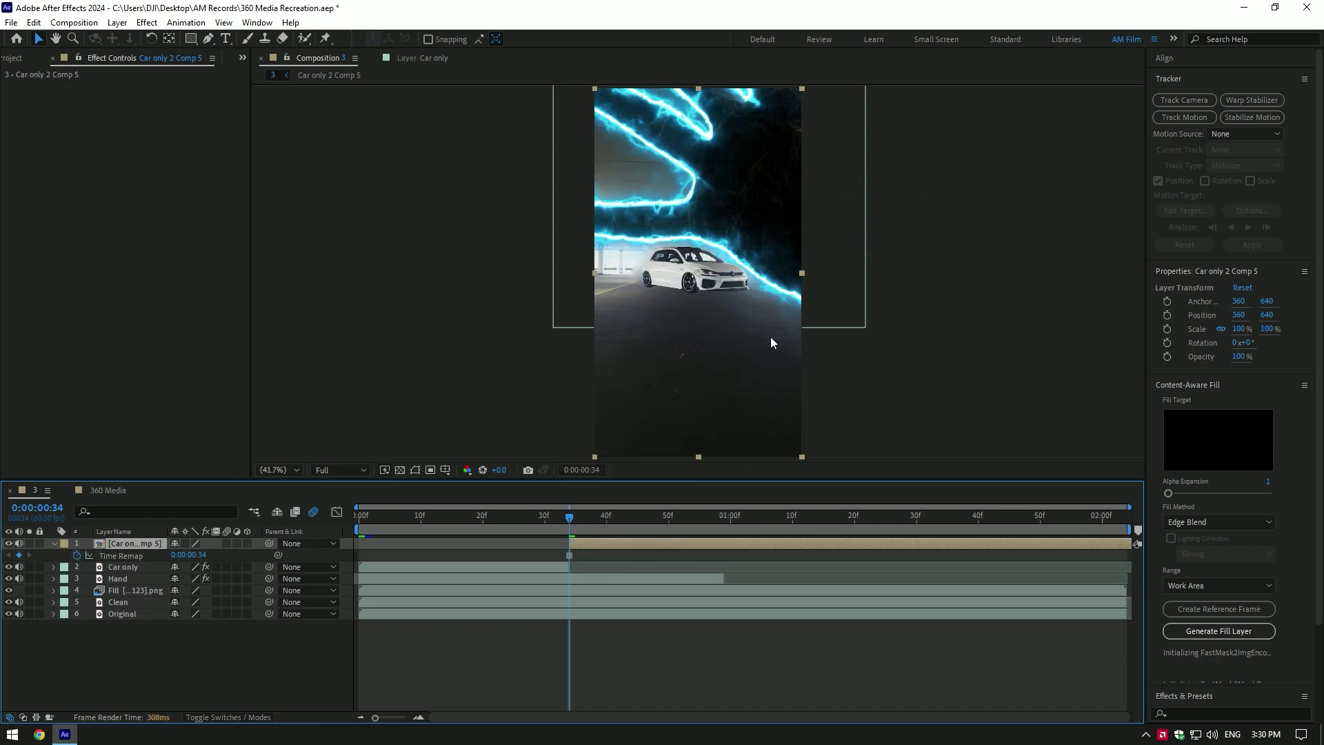
Step: Keyframe the pre-composed car's Position at frame 34 and raise it to about 369.6, 553.7 at frame 52
{"action": "key", "text": "p"}
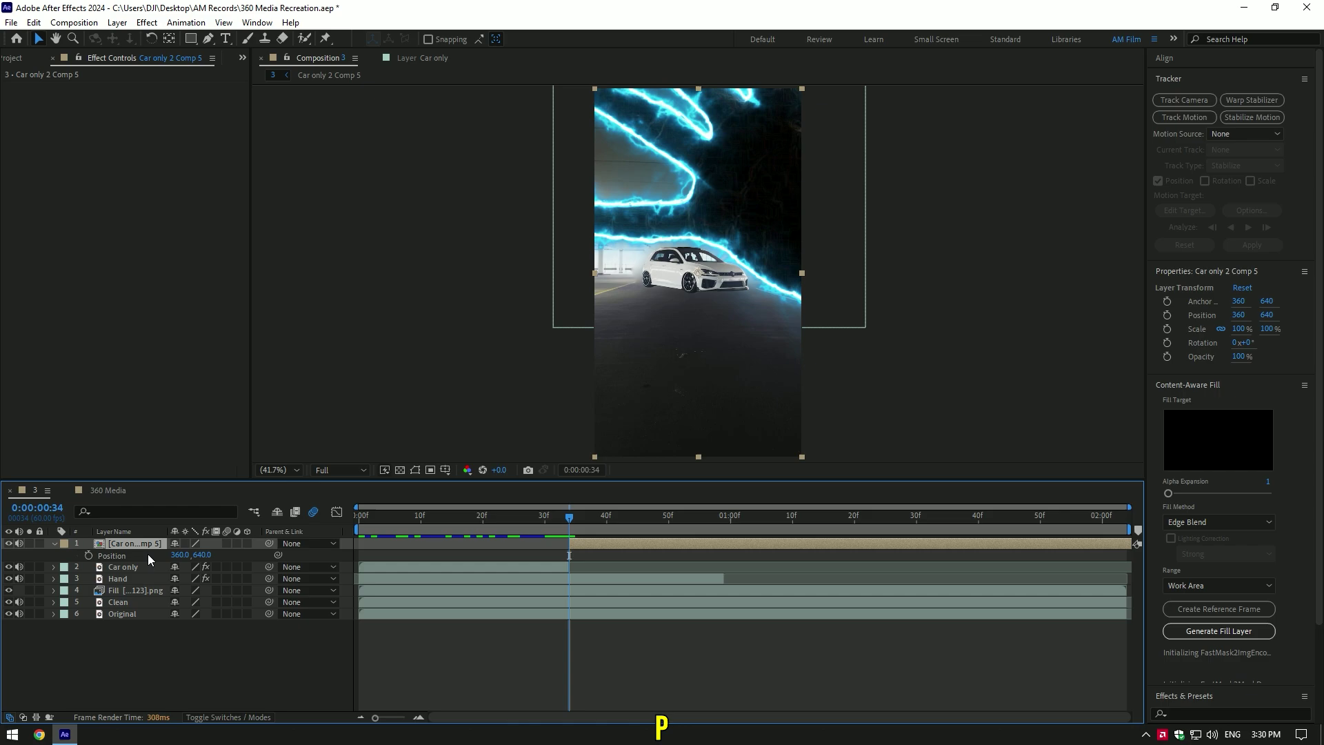
{"action": "left_click", "coordinate": [88, 555]}
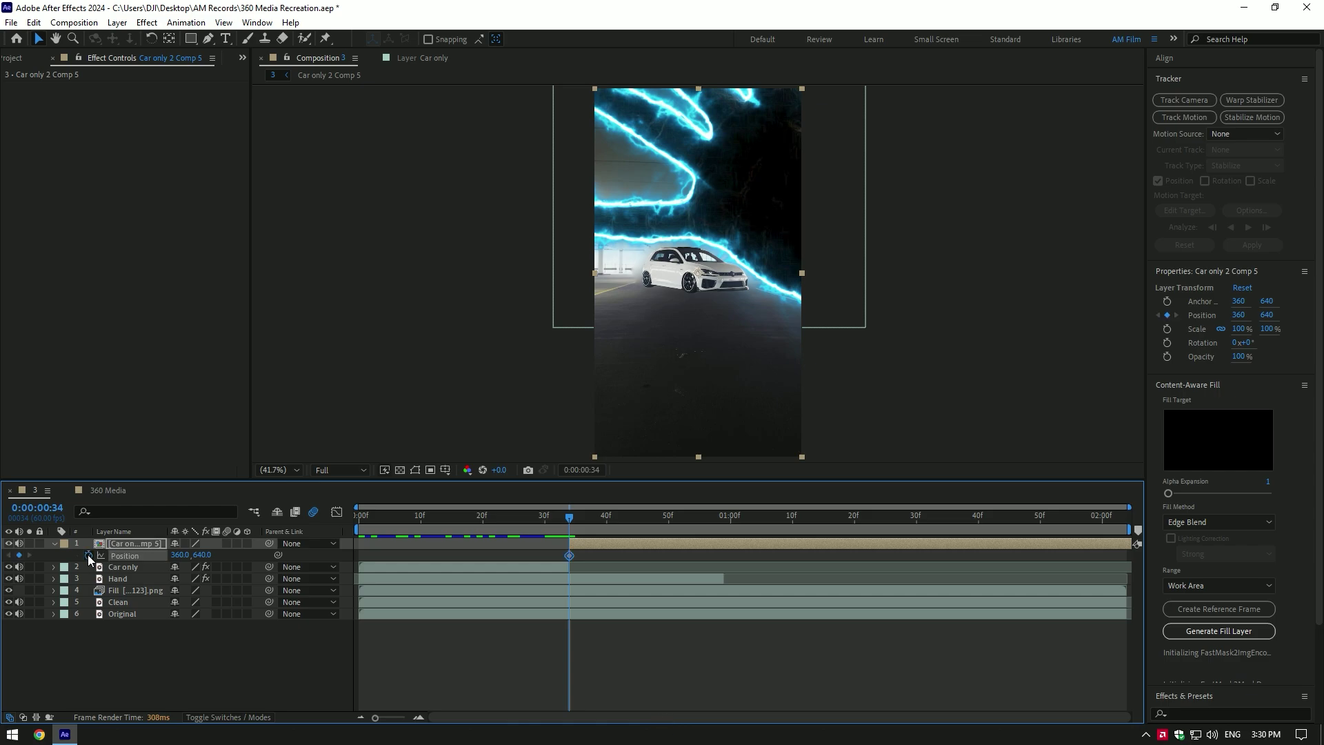
{"action": "left_click_drag", "start_coordinate": [577, 523], "coordinate": [680, 526]}
{"action": "left_click_drag", "start_coordinate": [693, 289], "coordinate": [696, 265]}
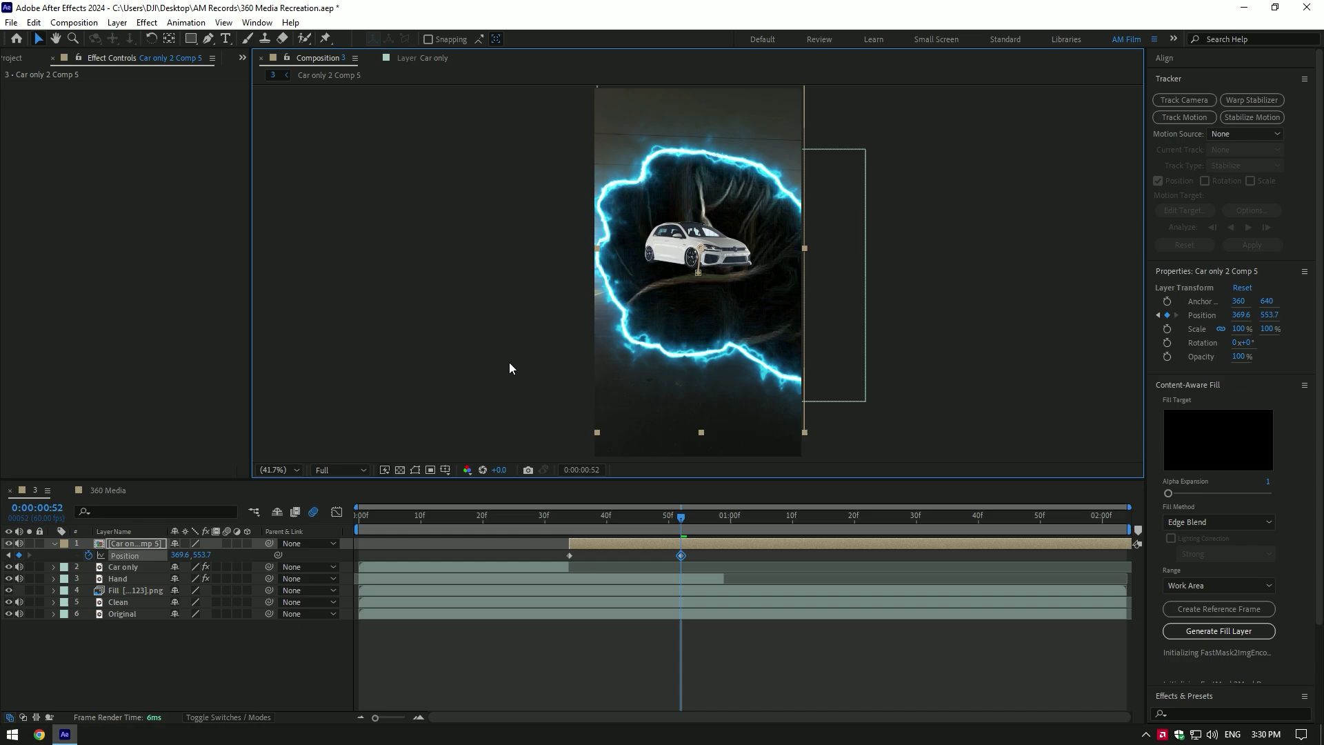
Step: Enable motion blur on the pre-composed car layer and apply Easy Ease to its Position keyframes
{"action": "left_click", "coordinate": [229, 544]}
{"action": "left_click_drag", "start_coordinate": [695, 522], "coordinate": [630, 529]}
{"action": "key", "text": "F9"}
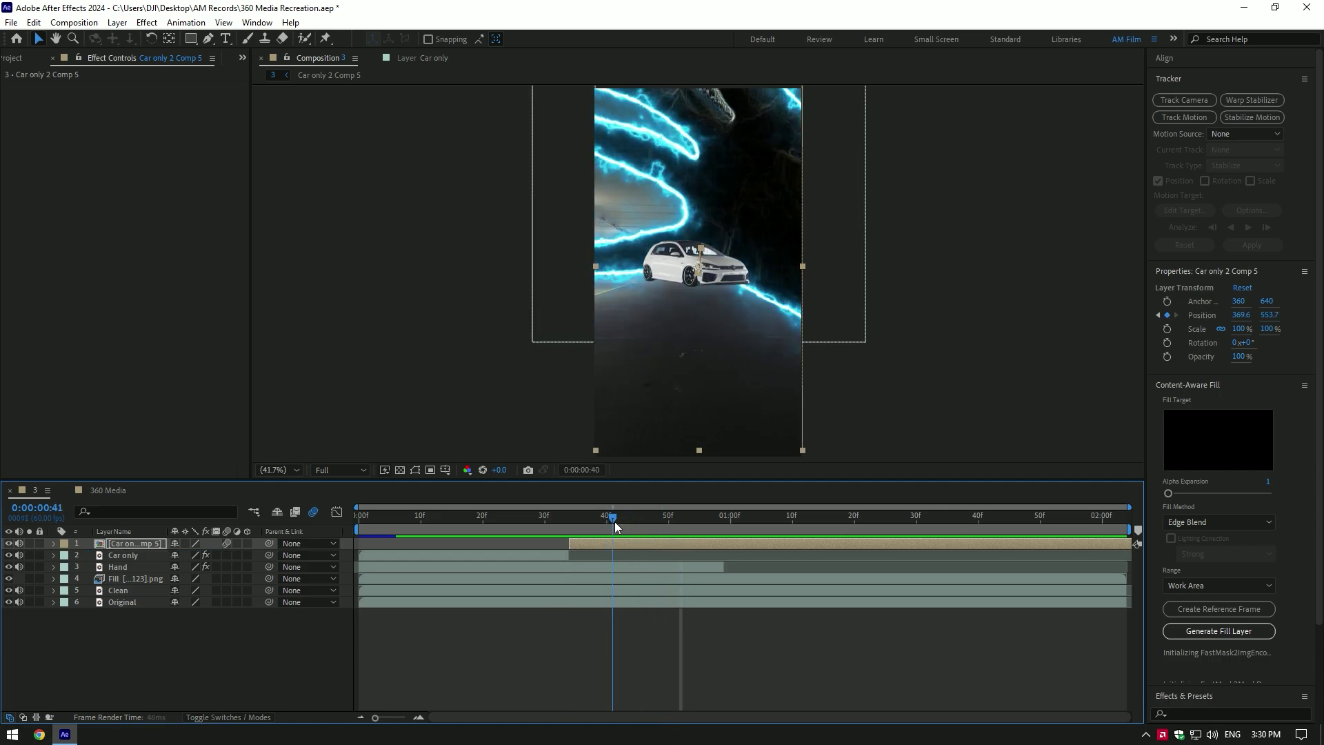
Step: Draw a closed seven-point Pen mask around the car on the pre-composed layer at frame 44
{"action": "left_click_drag", "start_coordinate": [614, 526], "coordinate": [631, 523]}
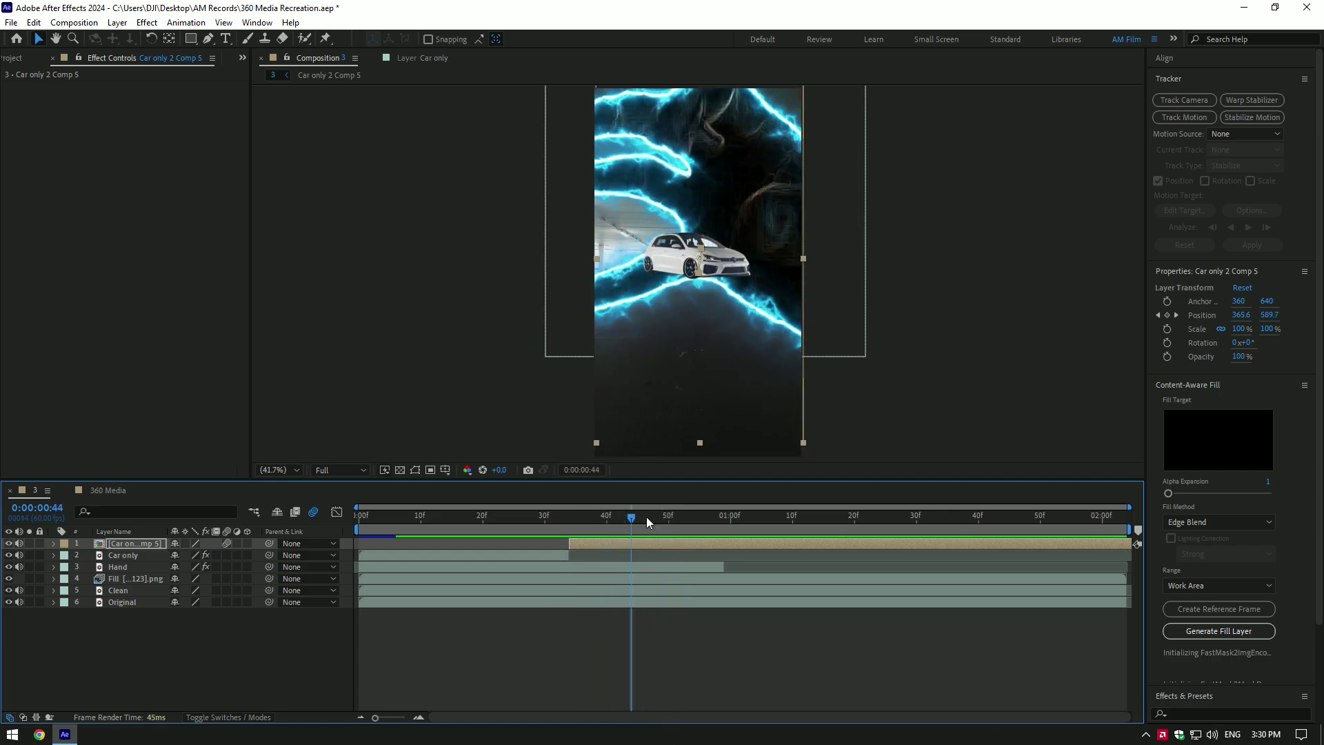
{"action": "key", "text": "g"}
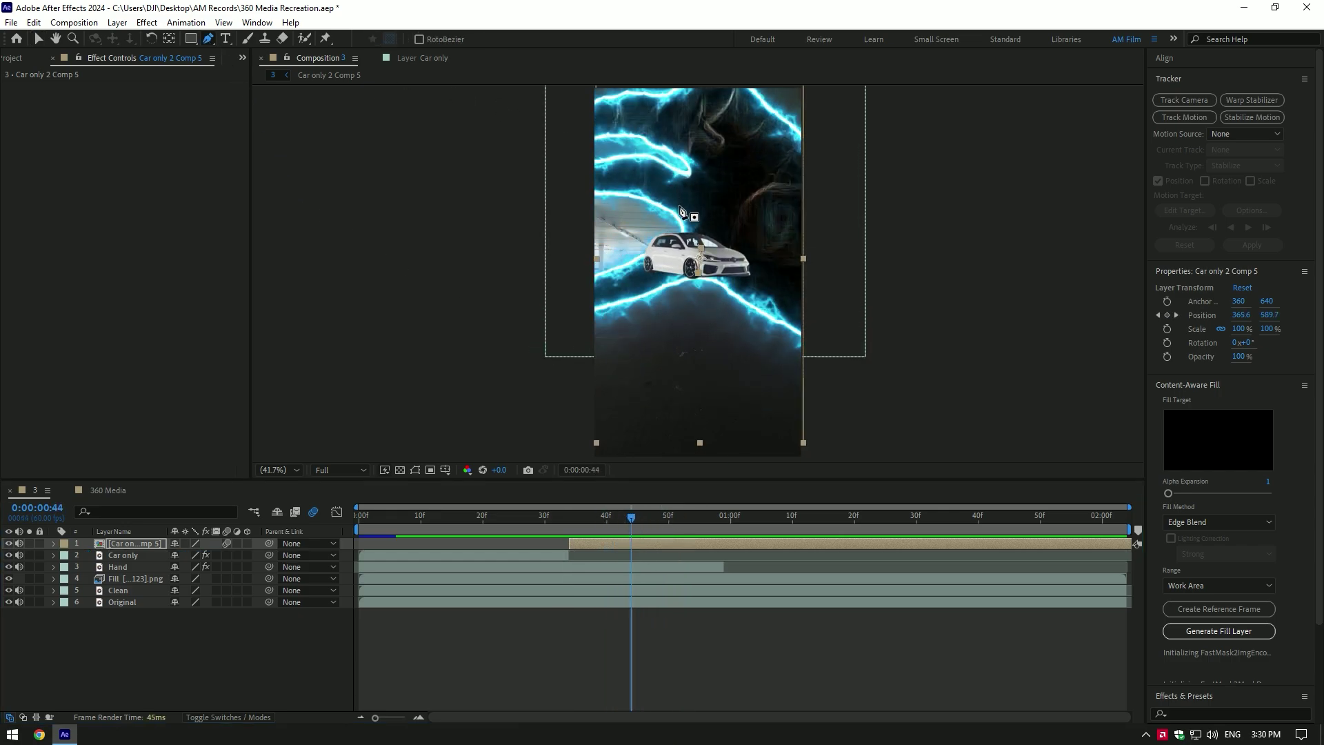
{"action": "left_click", "coordinate": [629, 230]}
{"action": "left_click", "coordinate": [659, 212]}
{"action": "left_click", "coordinate": [723, 208]}
{"action": "left_click", "coordinate": [790, 268]}
{"action": "left_click", "coordinate": [754, 314]}
{"action": "left_click", "coordinate": [674, 317]}
{"action": "left_click_drag", "start_coordinate": [614, 285], "coordinate": [614, 277]}
{"action": "left_click", "coordinate": [629, 230]}
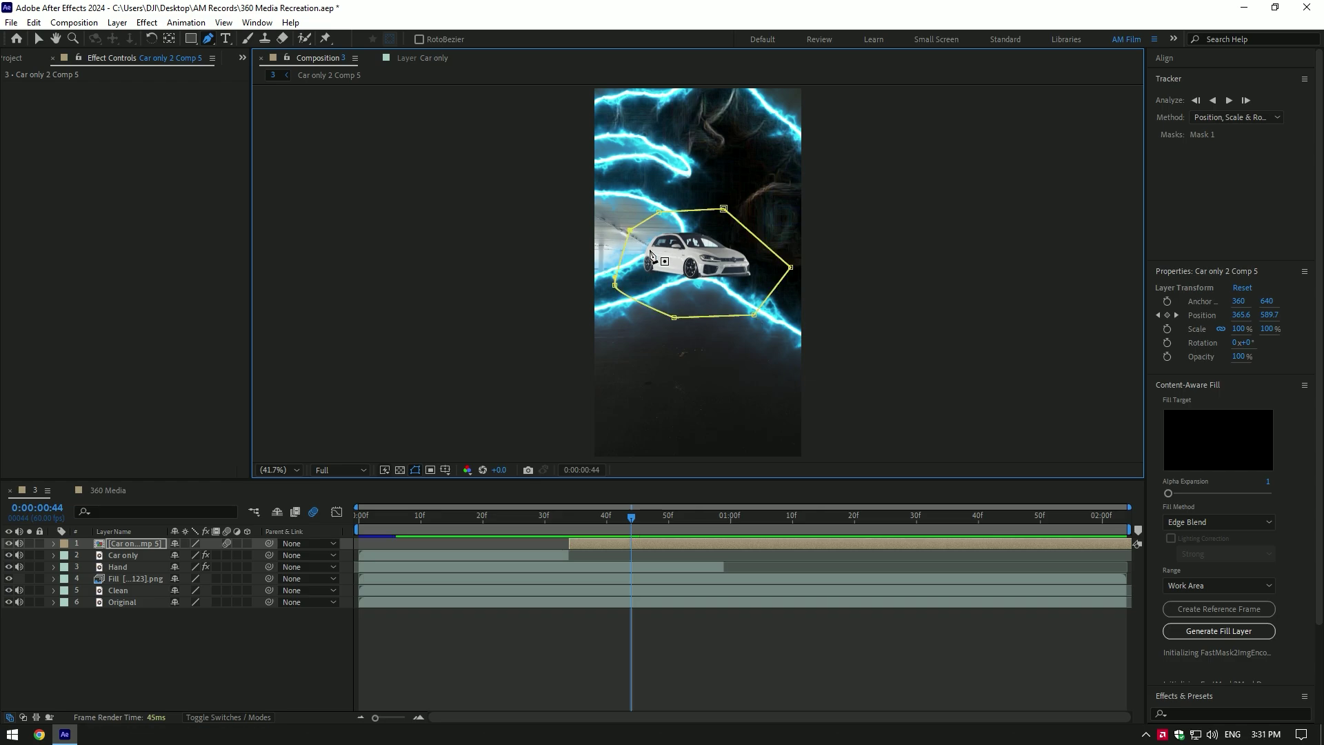
Step: Keyframe the Mask Path at frame 43 and pull the mask in to the car's front edge at frame 44
{"action": "left_click", "coordinate": [636, 544]}
{"action": "key", "text": "m"}
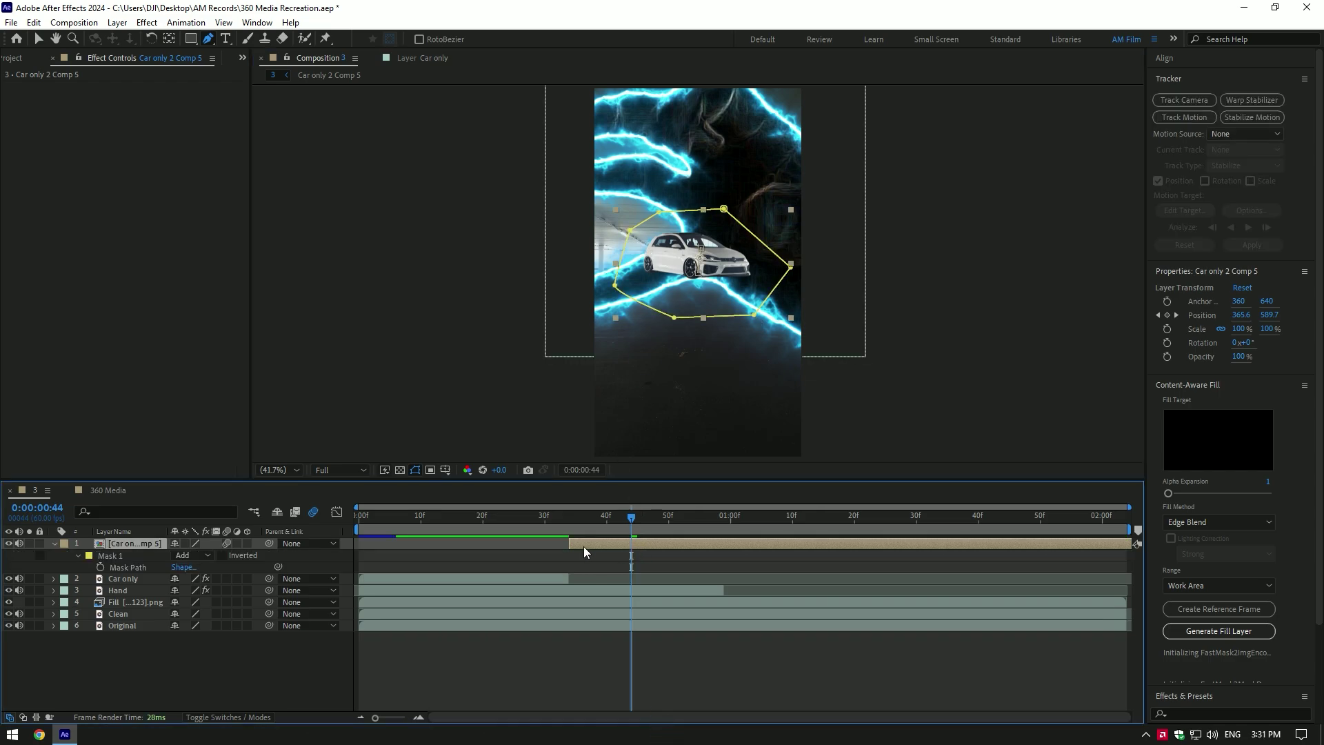
{"action": "left_click", "coordinate": [101, 567]}
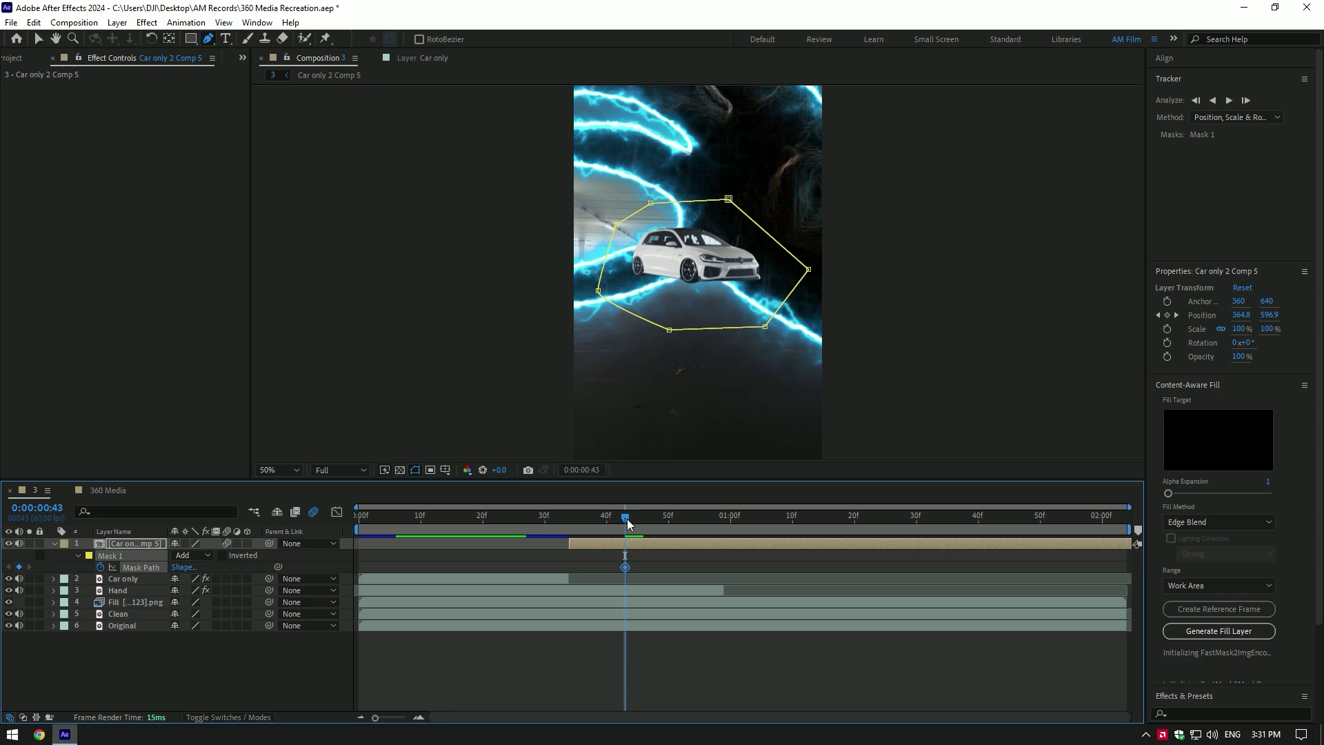
{"action": "left_click_drag", "start_coordinate": [626, 518], "coordinate": [632, 524]}
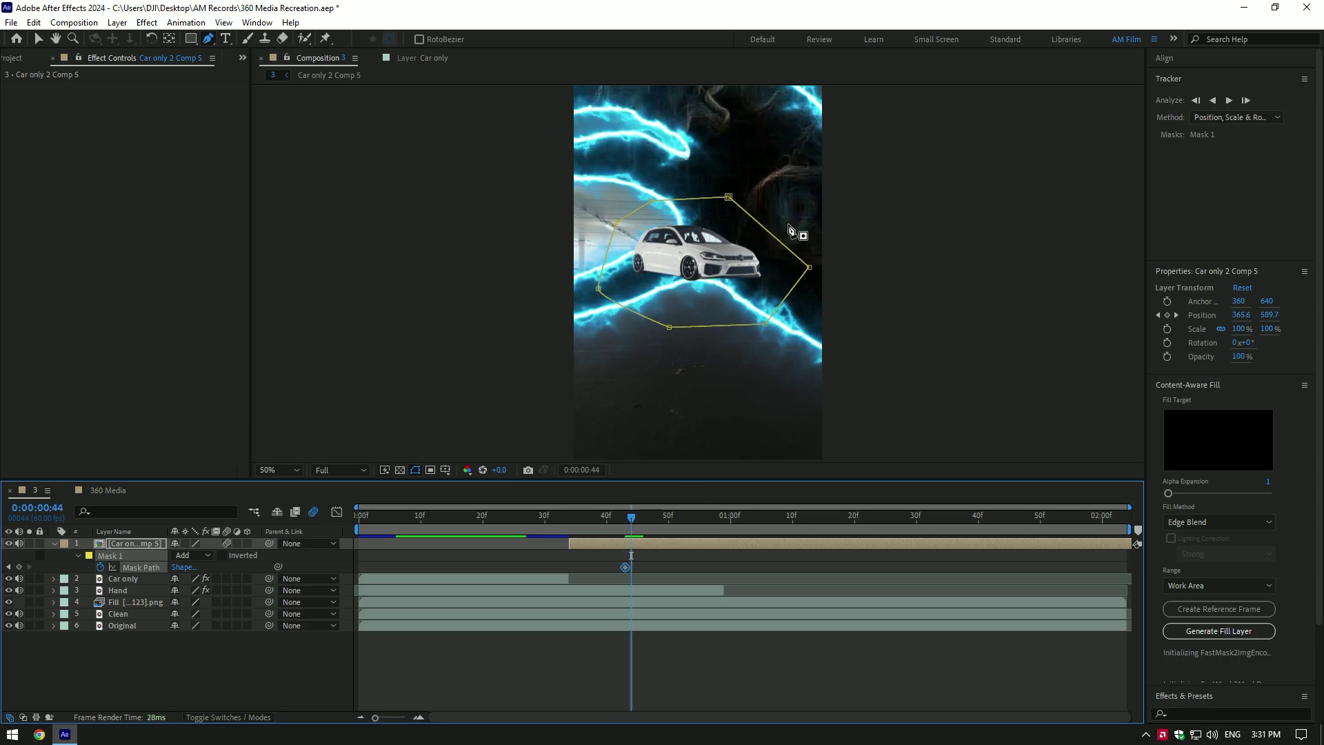
{"action": "left_click_drag", "start_coordinate": [809, 267], "coordinate": [758, 265]}
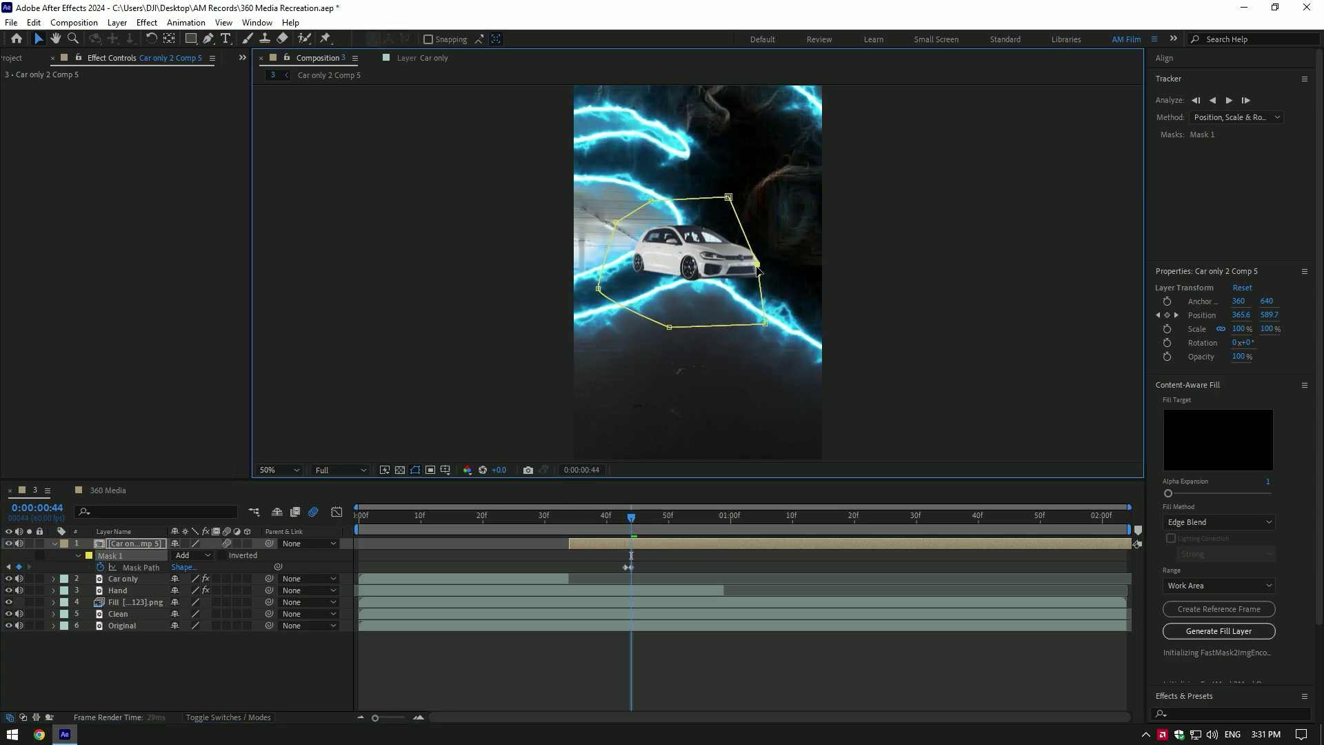
{"action": "left_click_drag", "start_coordinate": [730, 198], "coordinate": [731, 203]}
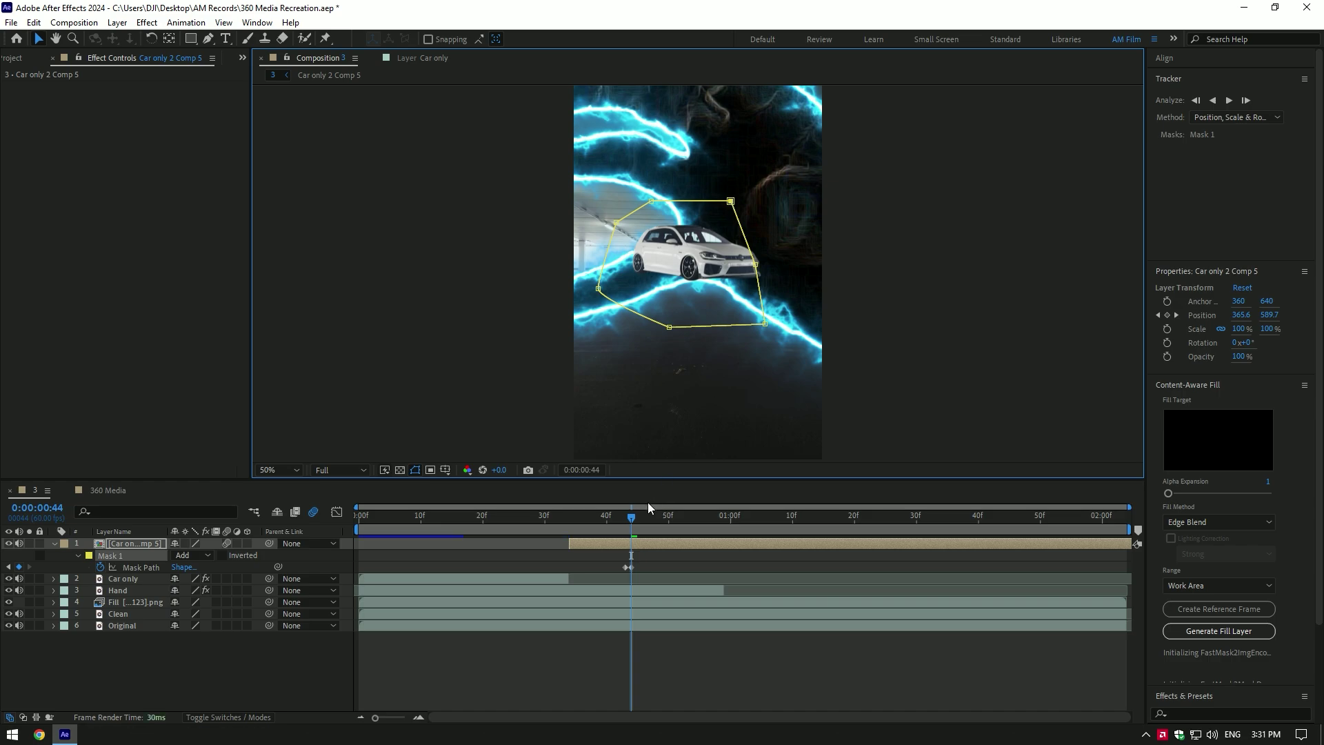
Step: Reshape the mask at frame 45 so it cuts off the car's front where the fingers cover it
{"action": "left_click_drag", "start_coordinate": [632, 518], "coordinate": [637, 516]}
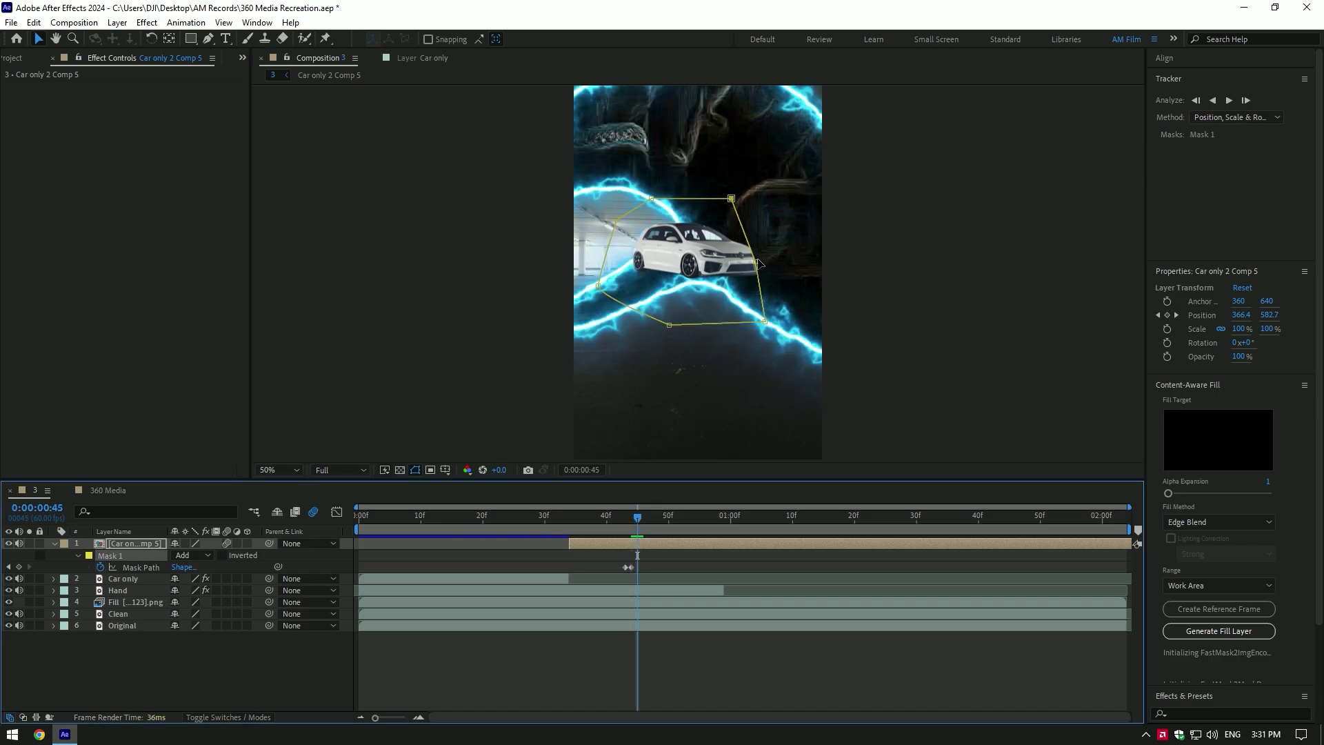
{"action": "left_click_drag", "start_coordinate": [758, 263], "coordinate": [718, 260]}
{"action": "left_click_drag", "start_coordinate": [731, 200], "coordinate": [726, 199]}
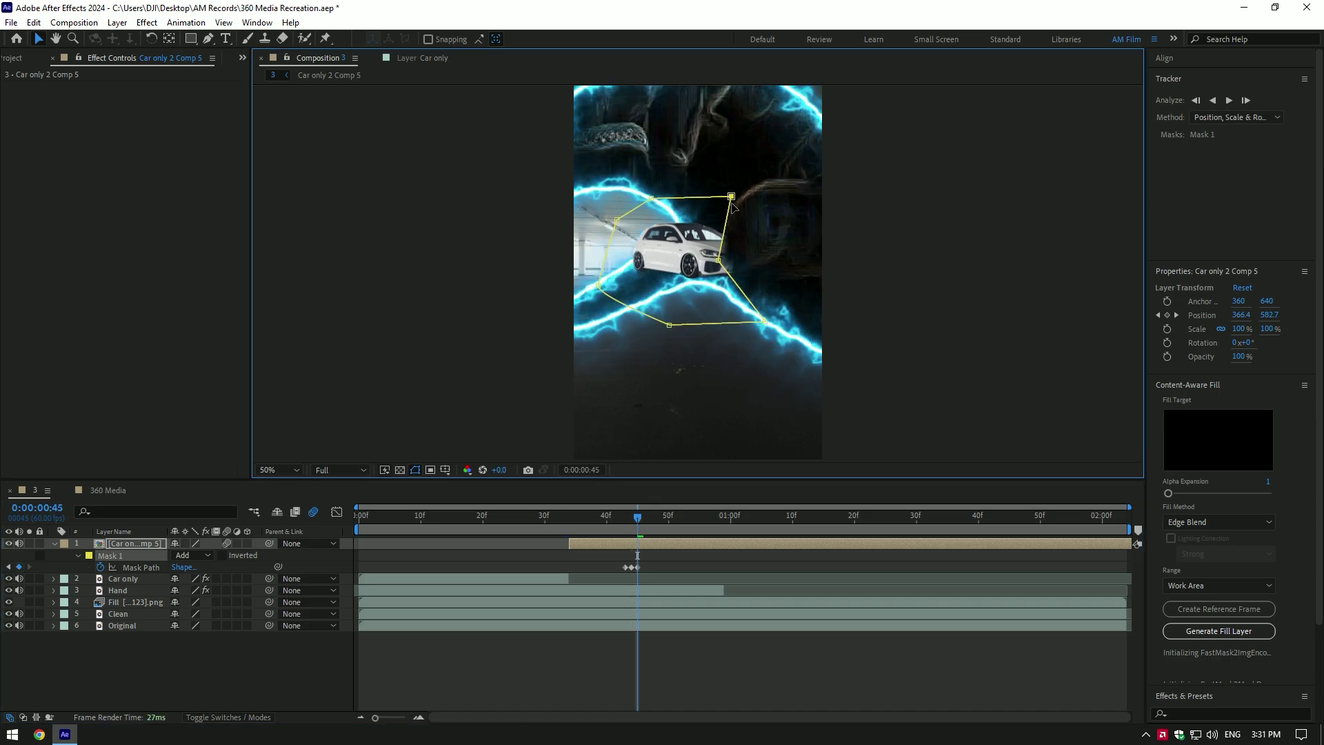
{"action": "mouse_move", "coordinate": [718, 259]}
{"action": "left_mouse_down"}
{"action": "mouse_move", "coordinate": [704, 259]}
{"action": "mouse_move", "coordinate": [716, 253]}
{"action": "left_mouse_up"}
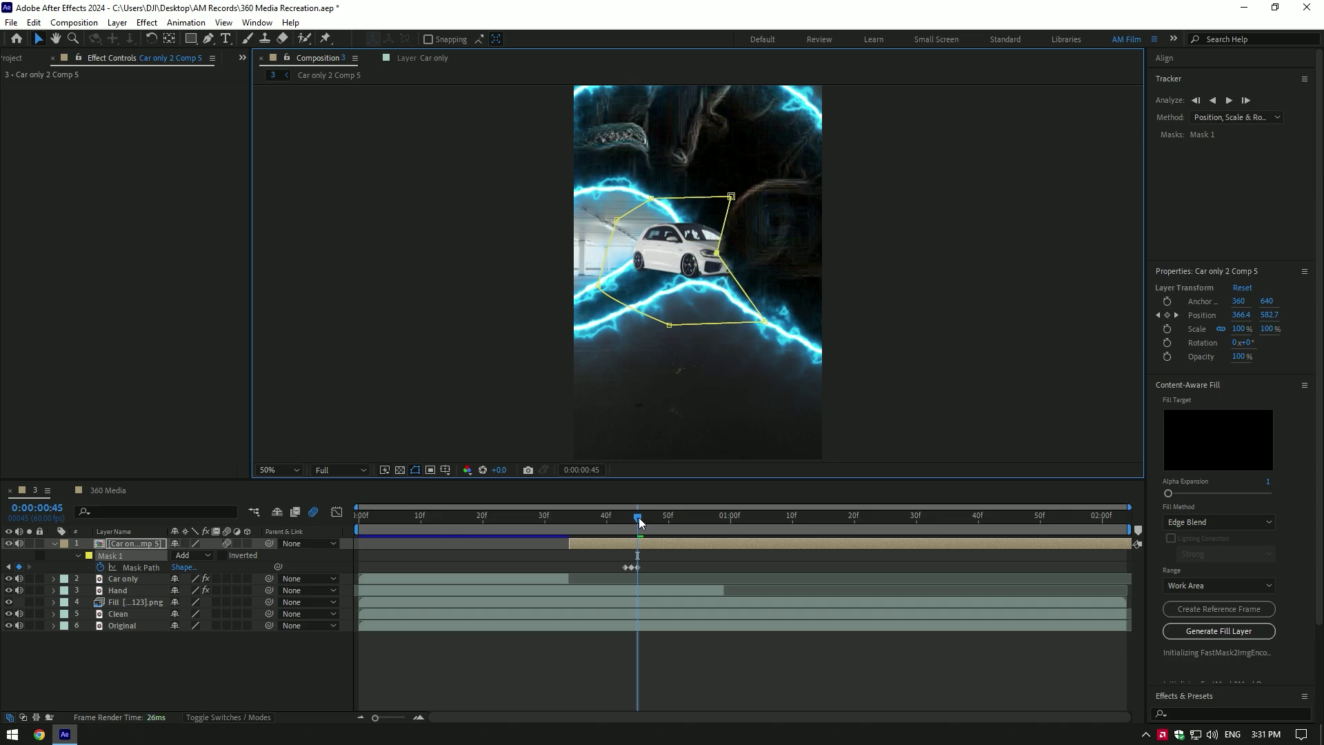
Step: Pull the mask further in over the car at frames 46 and 47, following the closing fingers
{"action": "left_click_drag", "start_coordinate": [639, 517], "coordinate": [643, 517]}
{"action": "left_click_drag", "start_coordinate": [715, 252], "coordinate": [690, 251]}
{"action": "left_click_drag", "start_coordinate": [643, 518], "coordinate": [649, 518]}
{"action": "left_click_drag", "start_coordinate": [691, 248], "coordinate": [683, 281]}
{"action": "left_click_drag", "start_coordinate": [651, 194], "coordinate": [717, 217]}
Step: Reshape the mask at frames 48 and 49 to leave only the car's rear between thumb and fingers
{"action": "left_click_drag", "start_coordinate": [650, 519], "coordinate": [655, 522]}
{"action": "left_click_drag", "start_coordinate": [718, 211], "coordinate": [667, 283]}
{"action": "left_click_drag", "start_coordinate": [617, 214], "coordinate": [647, 217]}
{"action": "left_click_drag", "start_coordinate": [656, 519], "coordinate": [661, 520]}
{"action": "left_click_drag", "start_coordinate": [646, 215], "coordinate": [685, 253]}
Step: Collapse the mask points below the car at frame 50 to hide it inside the closed fist
{"action": "left_click_drag", "start_coordinate": [661, 518], "coordinate": [668, 520]}
{"action": "left_click_drag", "start_coordinate": [658, 228], "coordinate": [613, 275]}
{"action": "left_click_drag", "start_coordinate": [683, 252], "coordinate": [647, 291]}
{"action": "left_click_drag", "start_coordinate": [655, 276], "coordinate": [651, 305]}
{"action": "left_click_drag", "start_coordinate": [667, 281], "coordinate": [667, 285]}
Step: Split the pre-composed car layer at frame 50 and delete the part after it
{"action": "left_click", "coordinate": [679, 540]}
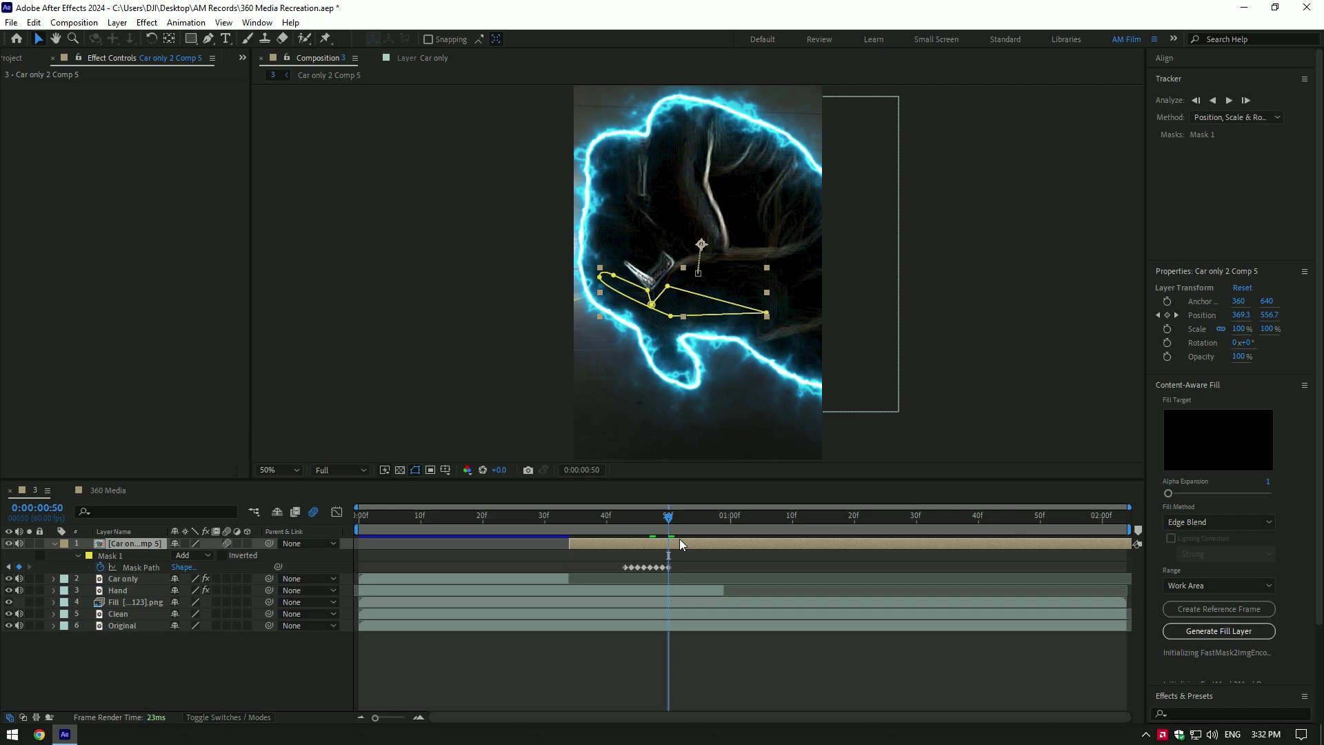
{"action": "key", "text": "ctrl+shift+d"}
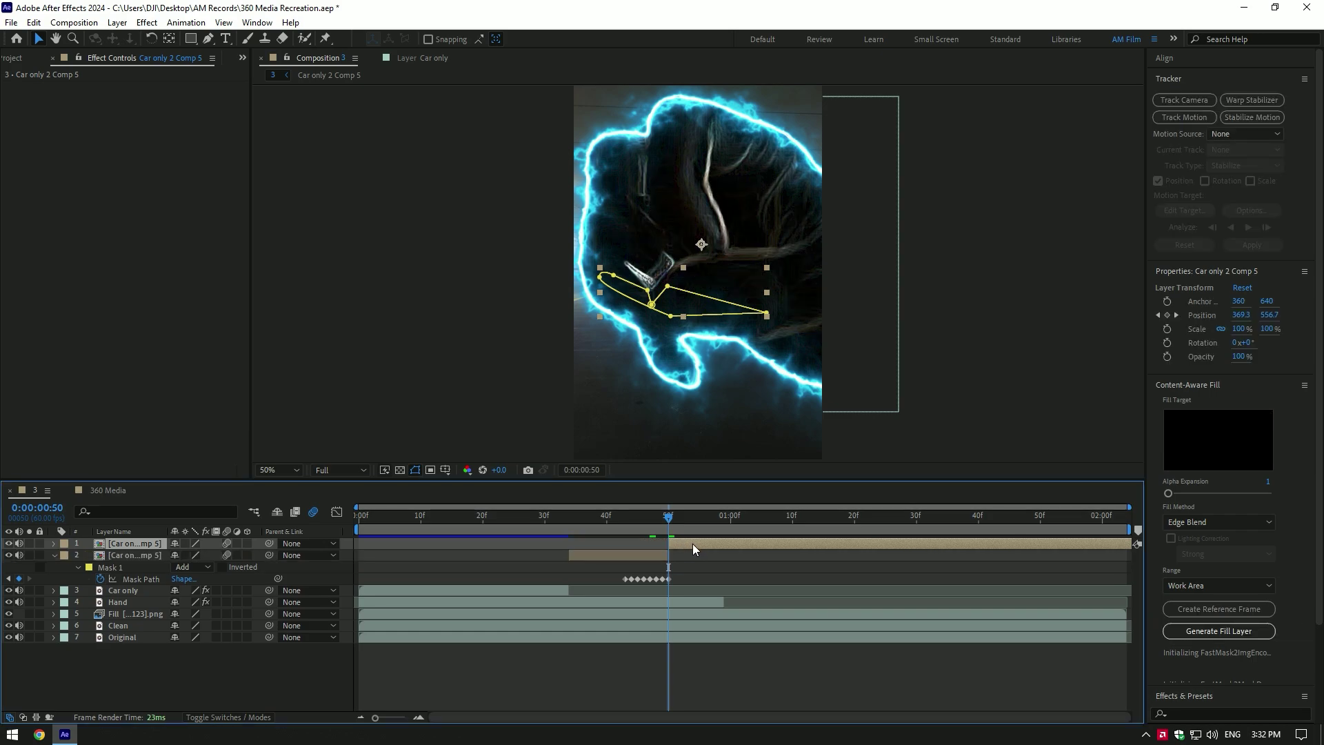
{"action": "key", "text": "Delete"}
Step: Set the car mask's Mask Feather to 5 pixels, collapse the layer's properties and preview the grab
{"action": "mouse_move", "coordinate": [673, 524]}
{"action": "left_mouse_down"}
{"action": "mouse_move", "coordinate": [637, 524]}
{"action": "mouse_move", "coordinate": [649, 524]}
{"action": "left_mouse_up"}
{"action": "left_click", "coordinate": [159, 545]}
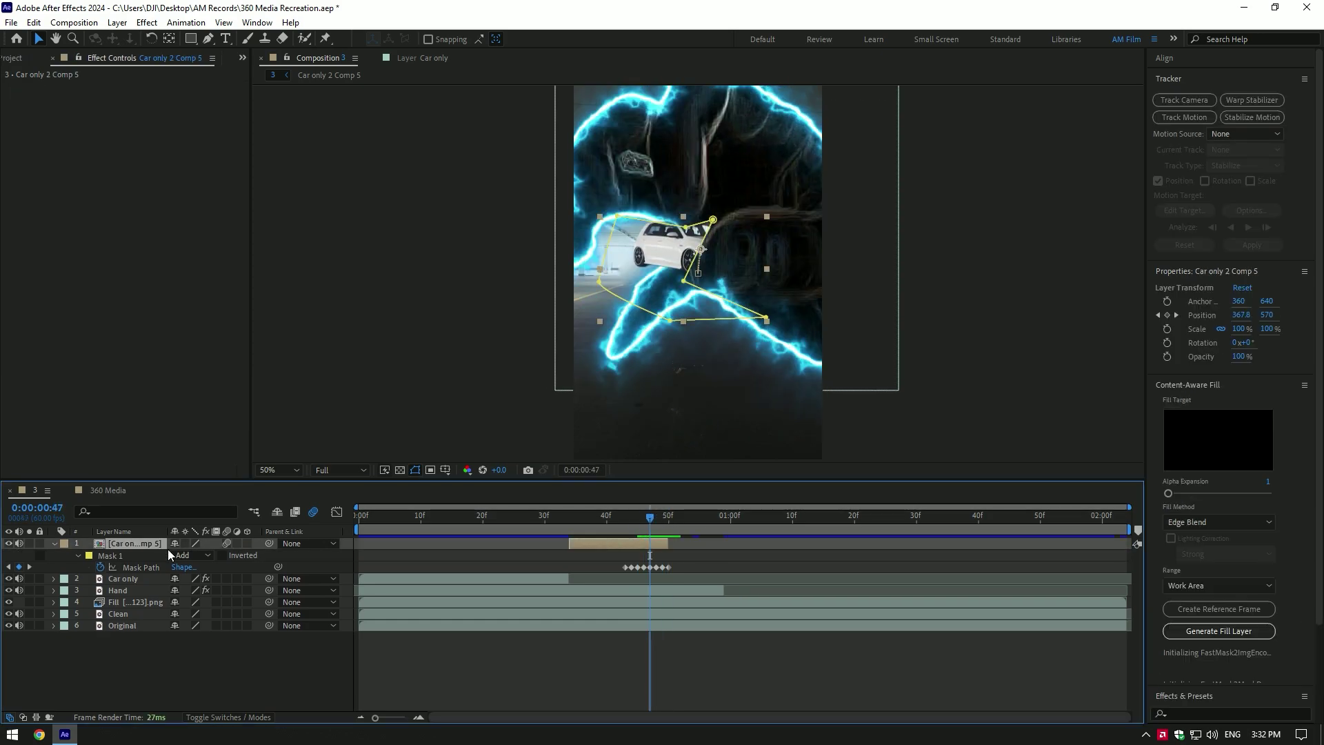
{"action": "left_click", "coordinate": [78, 555]}
{"action": "key", "text": "m"}
{"action": "key", "text": "m"}
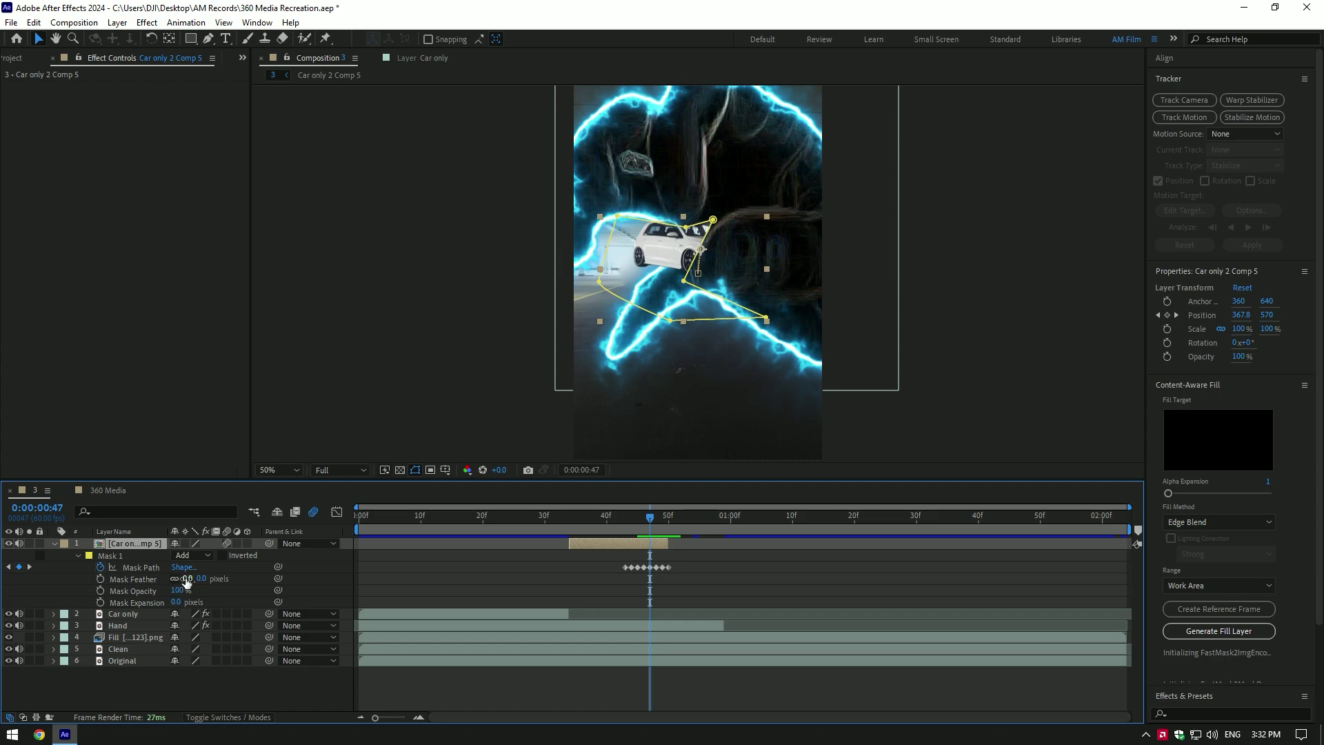
{"action": "left_click", "coordinate": [186, 579]}
{"action": "type", "text": "5"}
{"action": "key", "text": "Return"}
{"action": "key", "text": "u"}
{"action": "left_click_drag", "start_coordinate": [533, 518], "coordinate": [661, 526]}
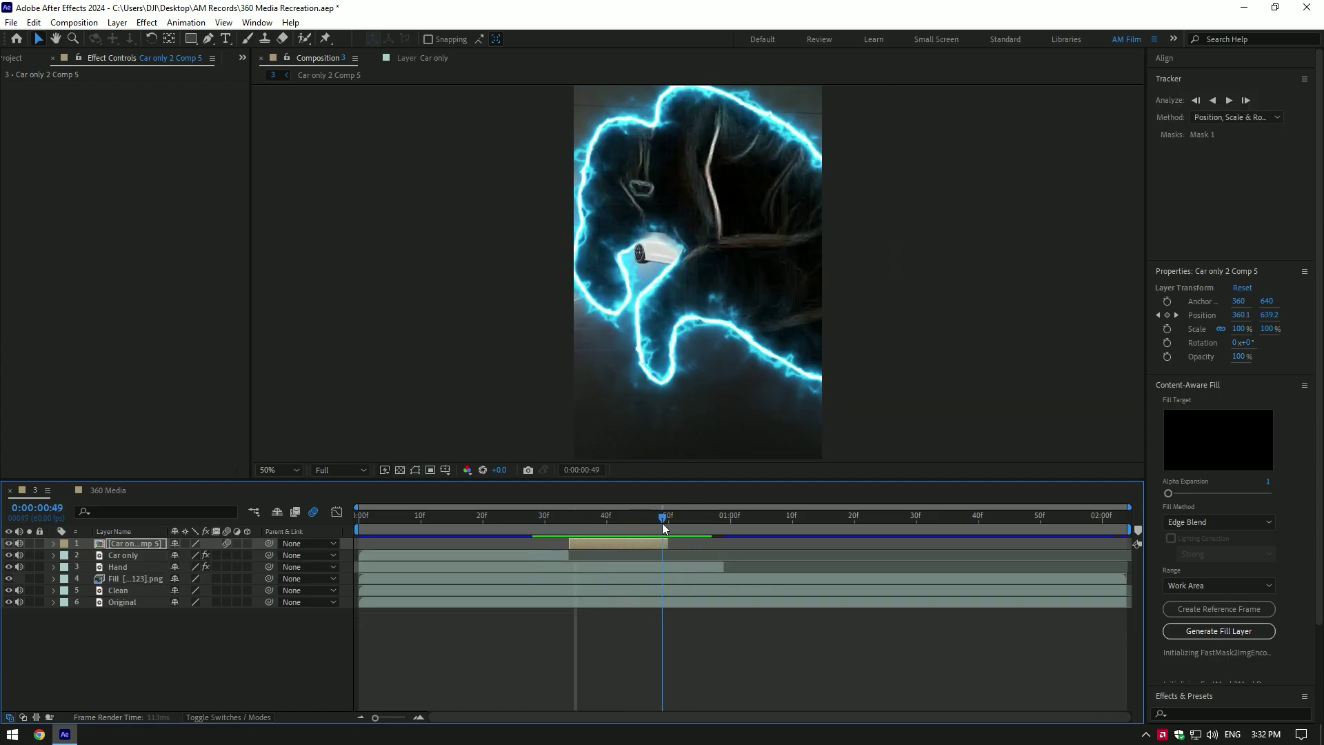
{"action": "scroll", "coordinate": [659, 385], "scroll_direction": "down", "scroll_amount": 2}
Step: Review the start of the 360 Media reference composition and return to composition 3 at its first frame
{"action": "left_click", "coordinate": [107, 490]}
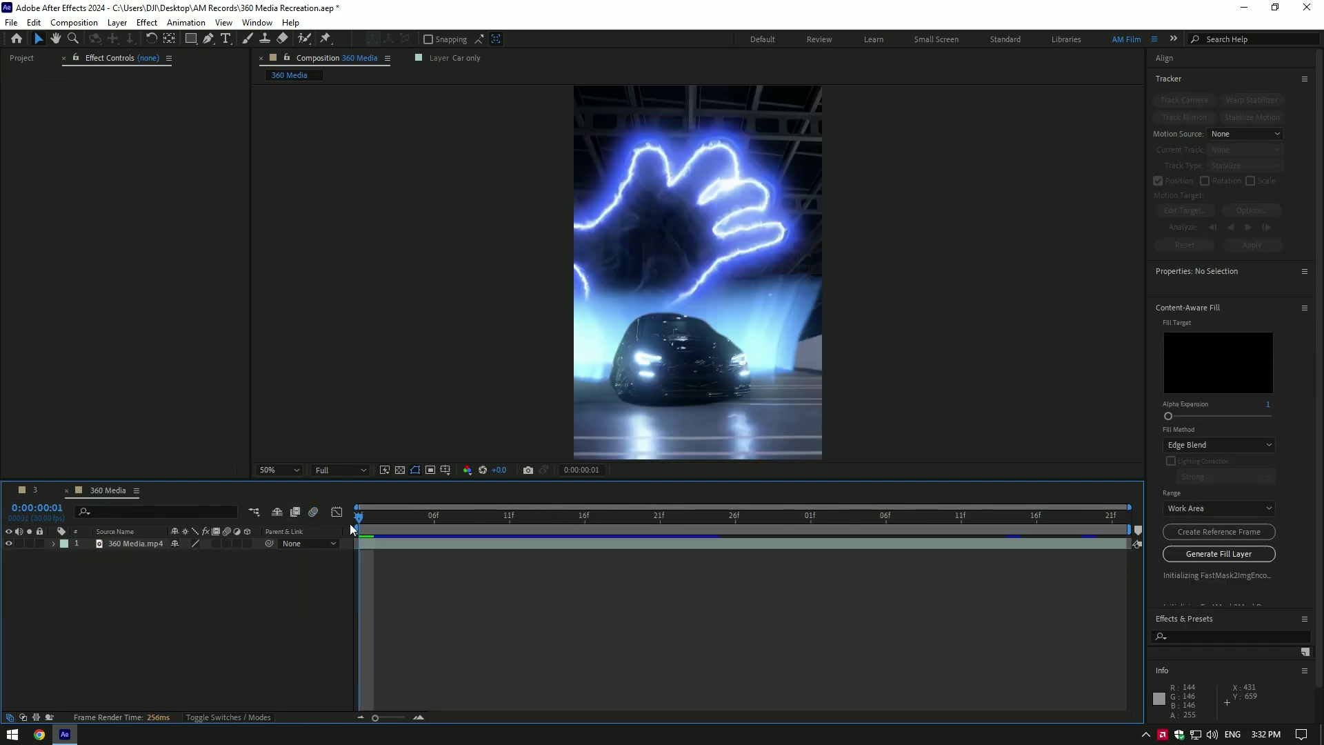
{"action": "mouse_move", "coordinate": [351, 528]}
{"action": "left_mouse_down"}
{"action": "mouse_move", "coordinate": [615, 524]}
{"action": "mouse_move", "coordinate": [359, 523]}
{"action": "left_mouse_up"}
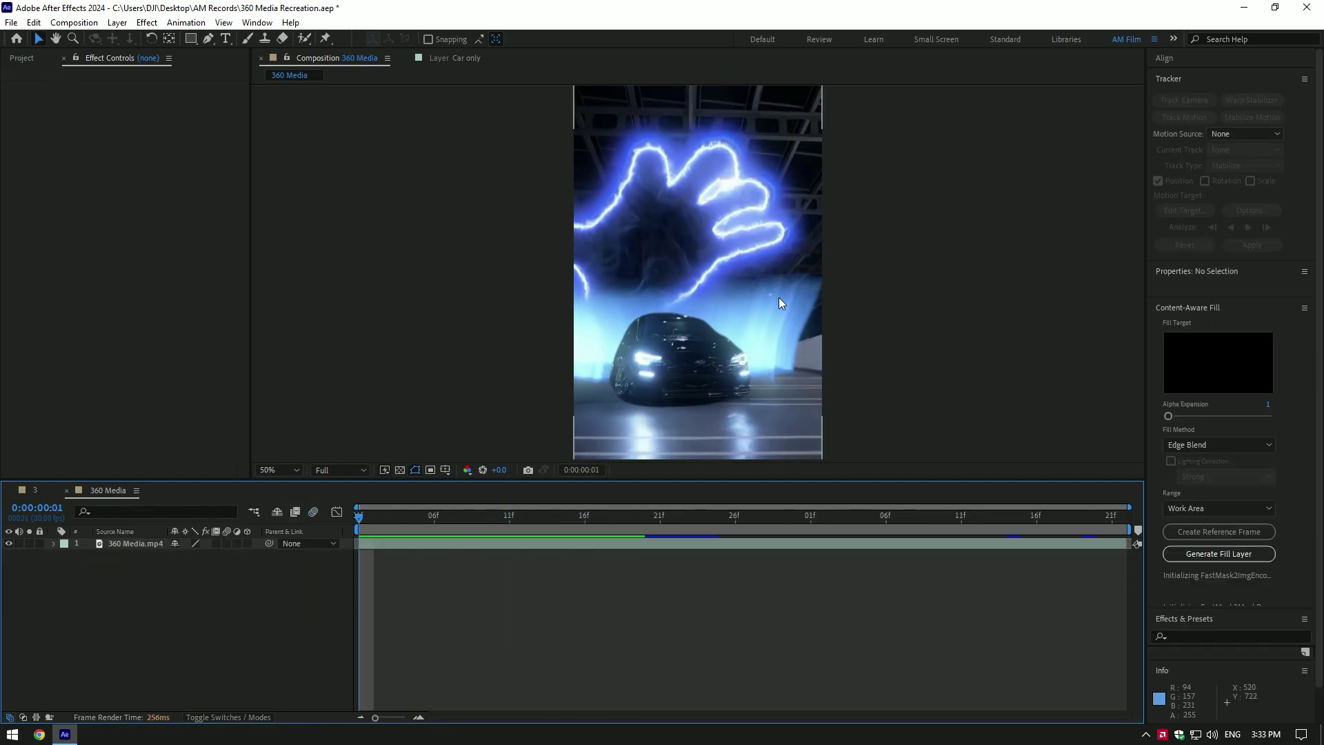
{"action": "left_click_drag", "start_coordinate": [417, 519], "coordinate": [479, 517]}
{"action": "key", "text": "Home"}
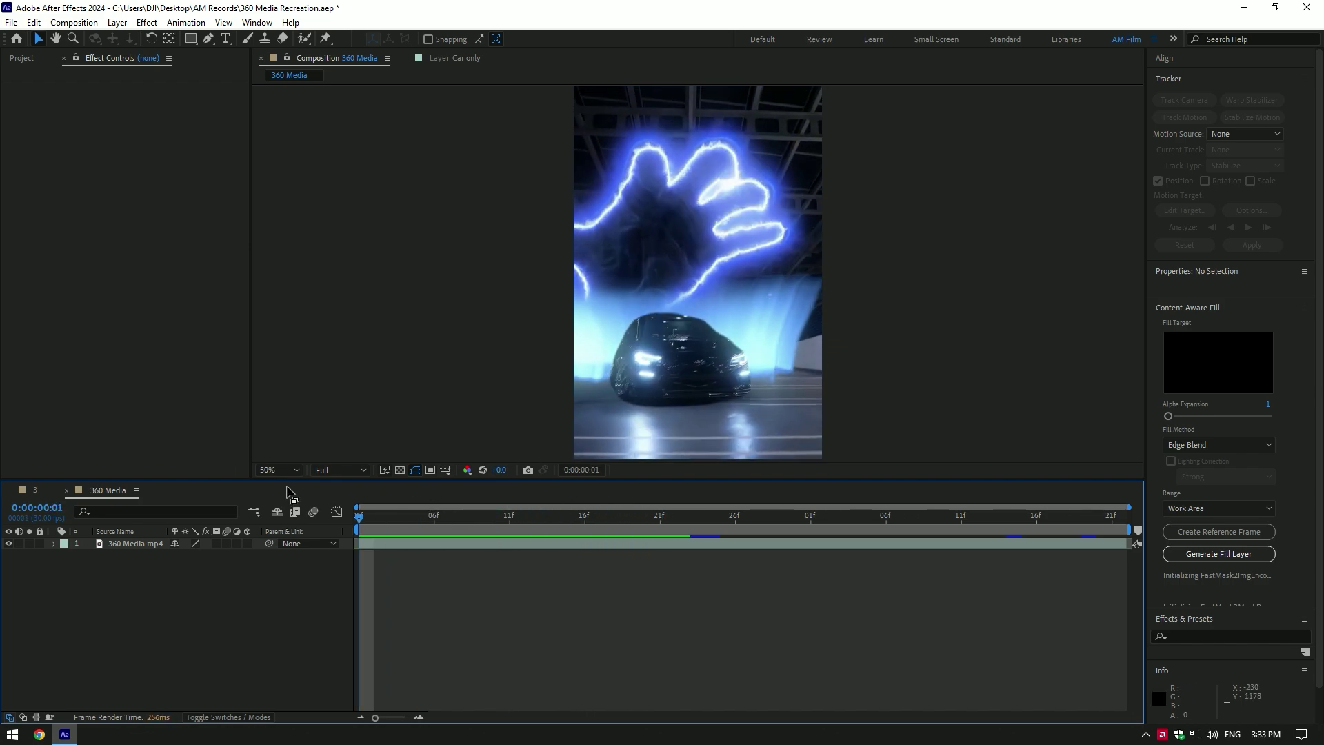
{"action": "left_click", "coordinate": [31, 490]}
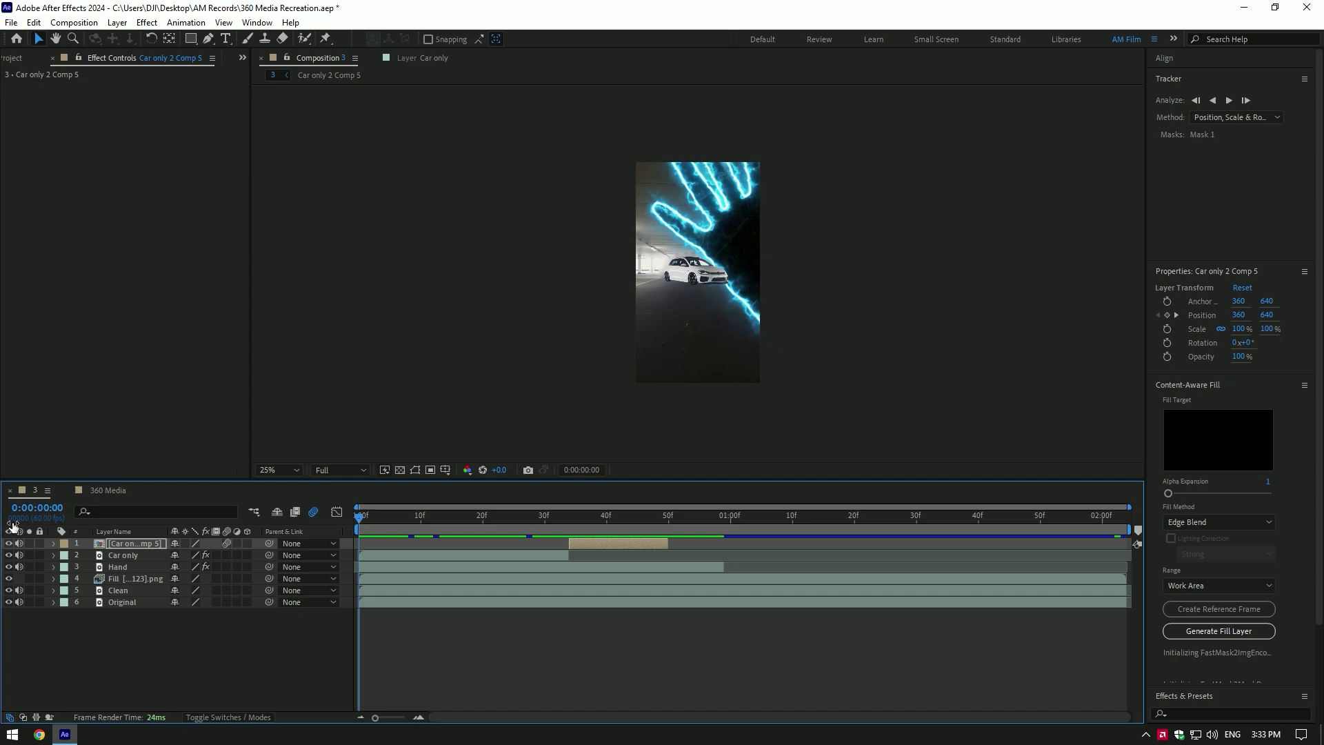
Step: Duplicate the Car only layer and extend the lower copy's out point to the end of the Hand layer
{"action": "left_click", "coordinate": [119, 556]}
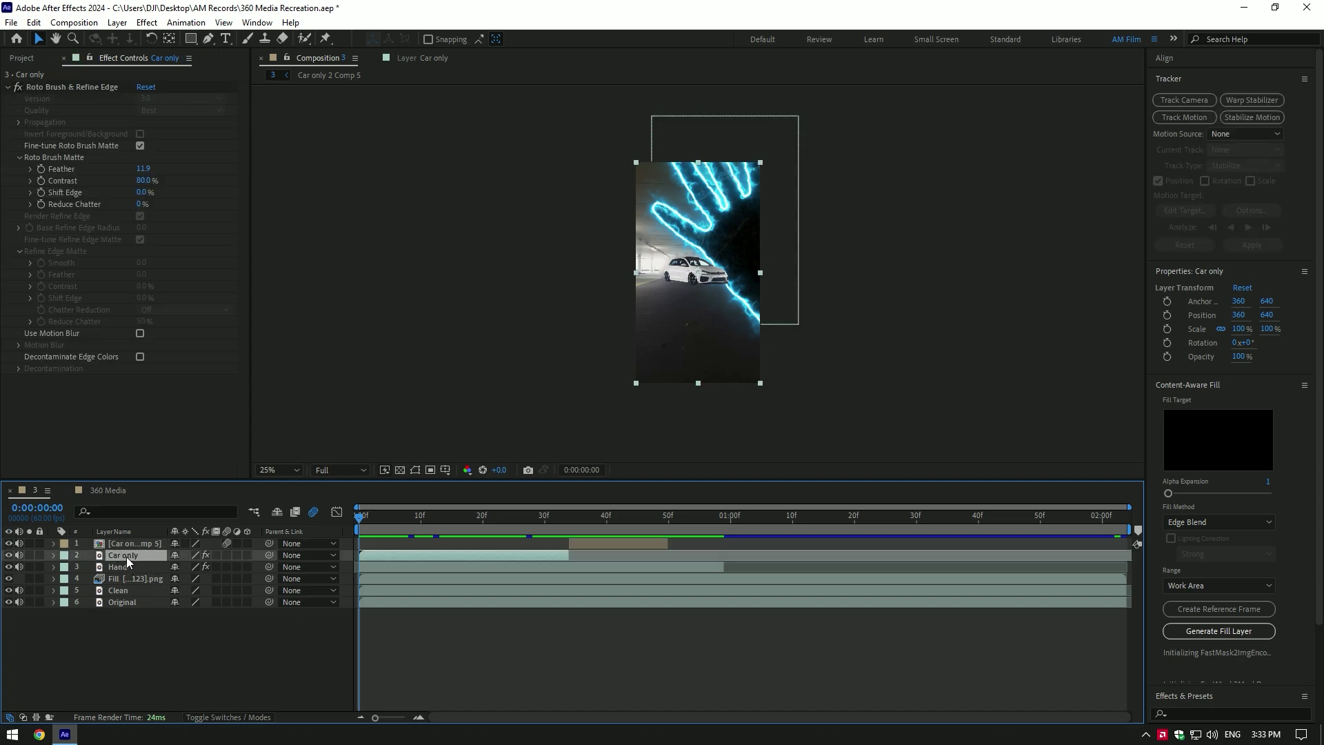
{"action": "key", "text": "ctrl+d"}
{"action": "left_click", "coordinate": [118, 566]}
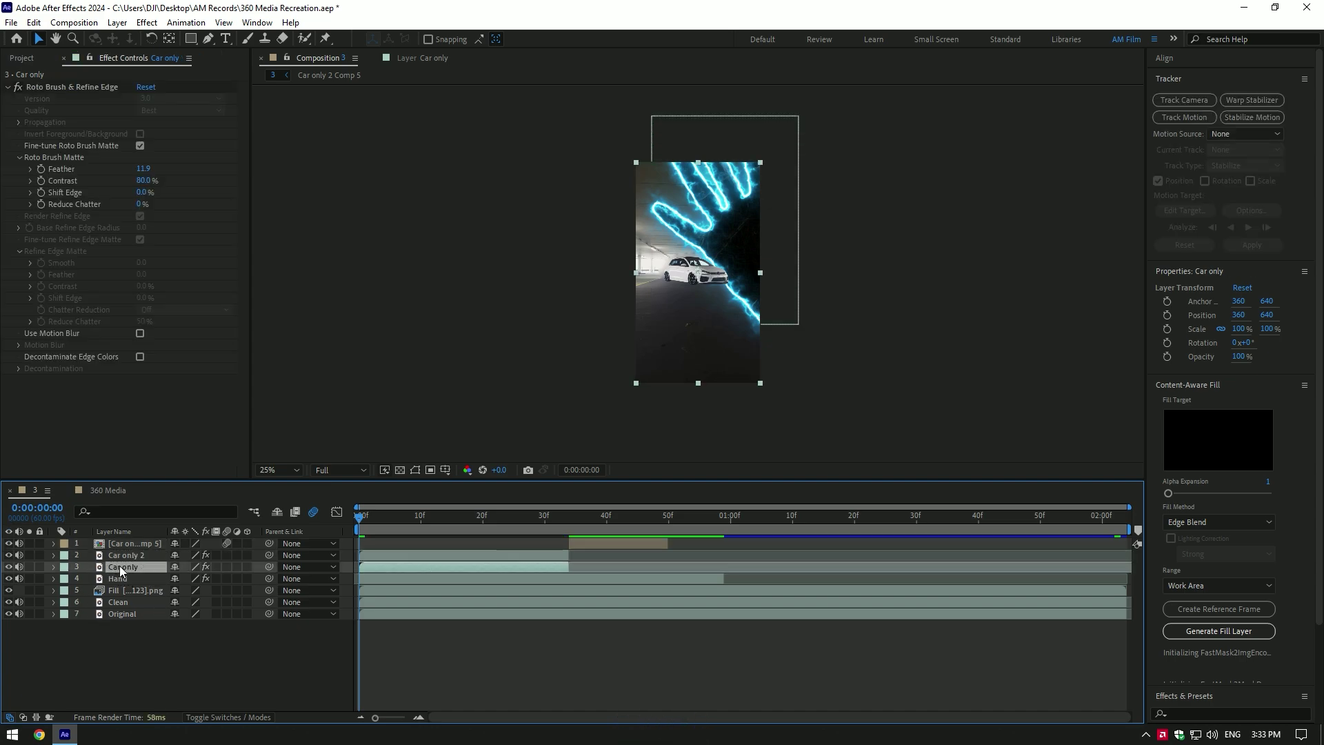
{"action": "left_click_drag", "start_coordinate": [566, 570], "coordinate": [718, 577]}
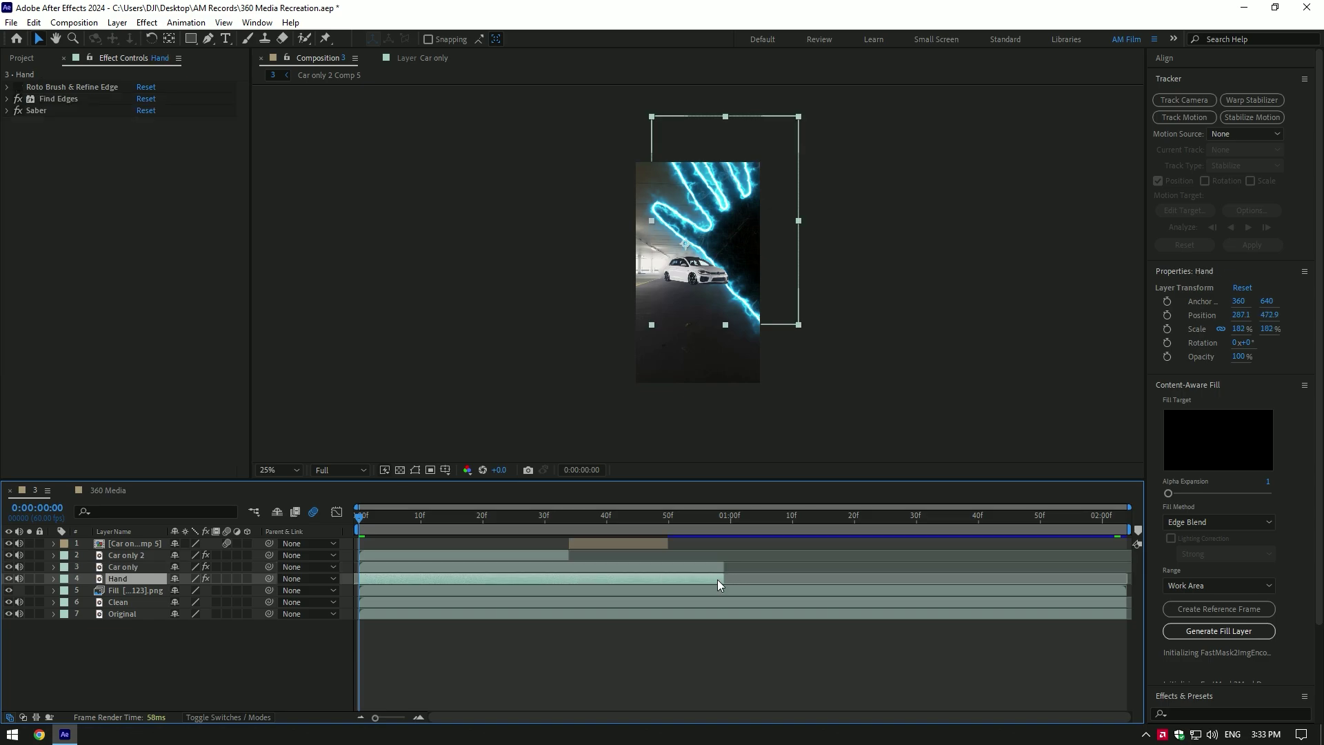
Step: Pre-compose the extended Car only layer with all attributes moved into the new composition, and freeze its first frame
{"action": "right_click", "coordinate": [127, 568]}
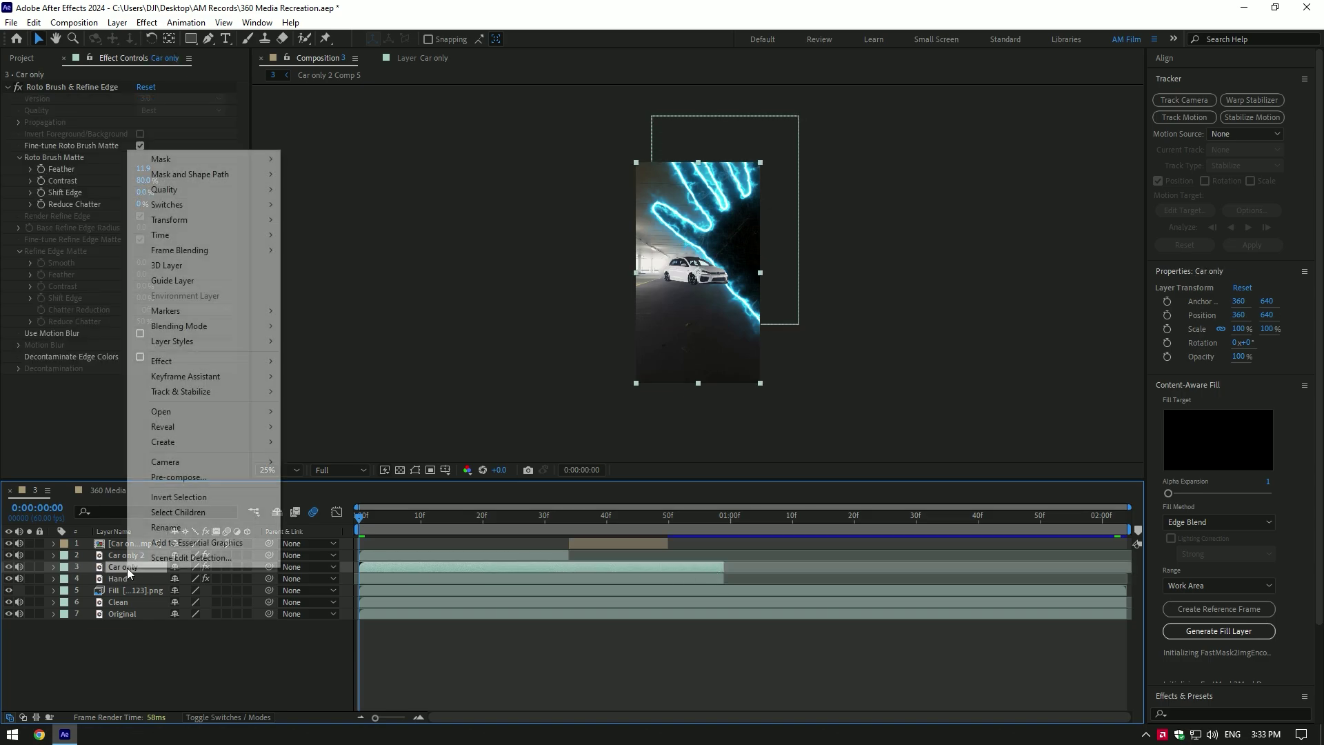
{"action": "left_click", "coordinate": [171, 477]}
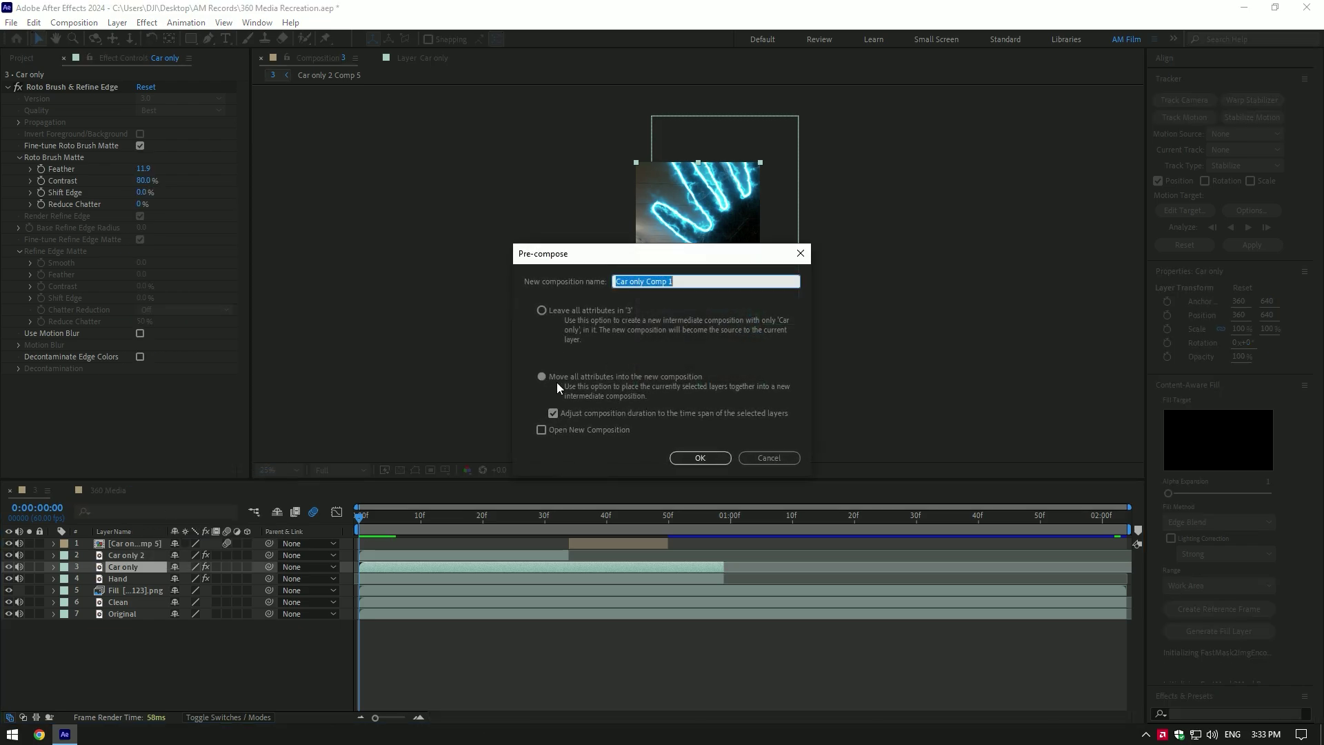
{"action": "left_click", "coordinate": [699, 459]}
{"action": "right_click", "coordinate": [126, 564]}
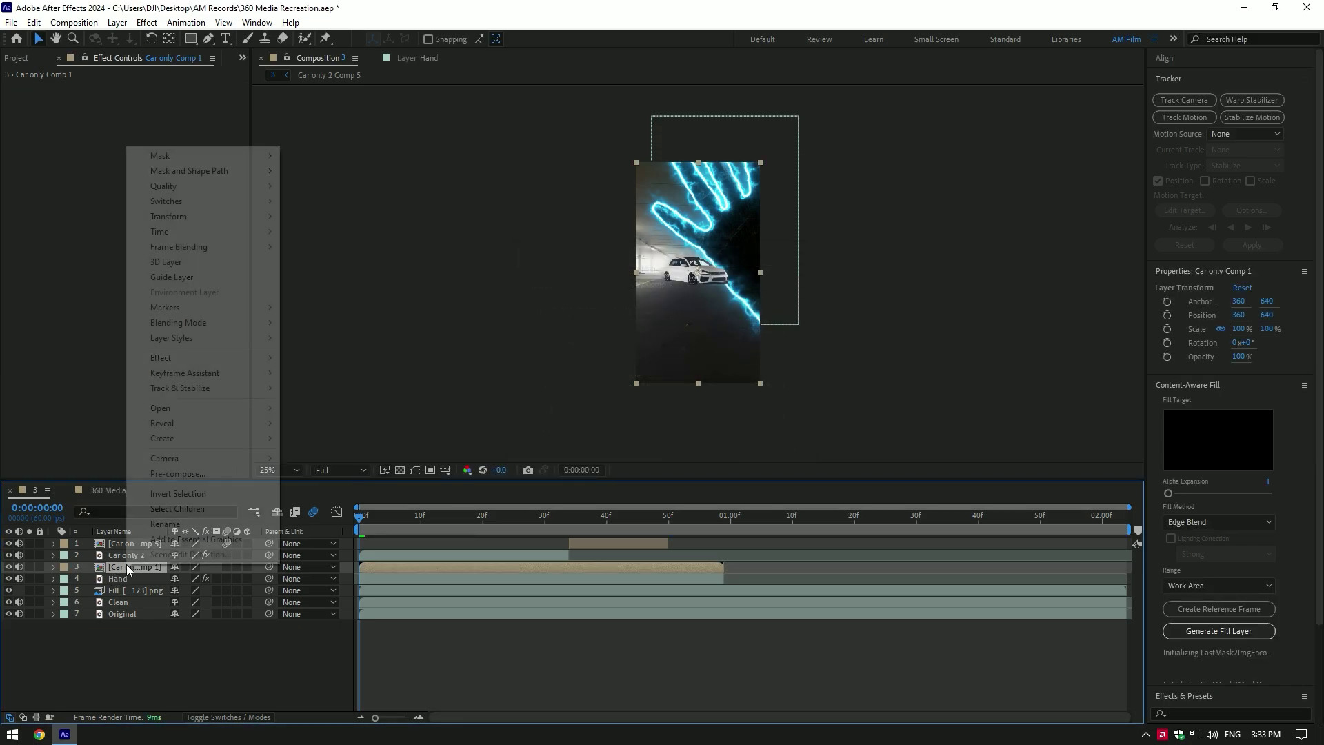
{"action": "mouse_move", "coordinate": [200, 232]}
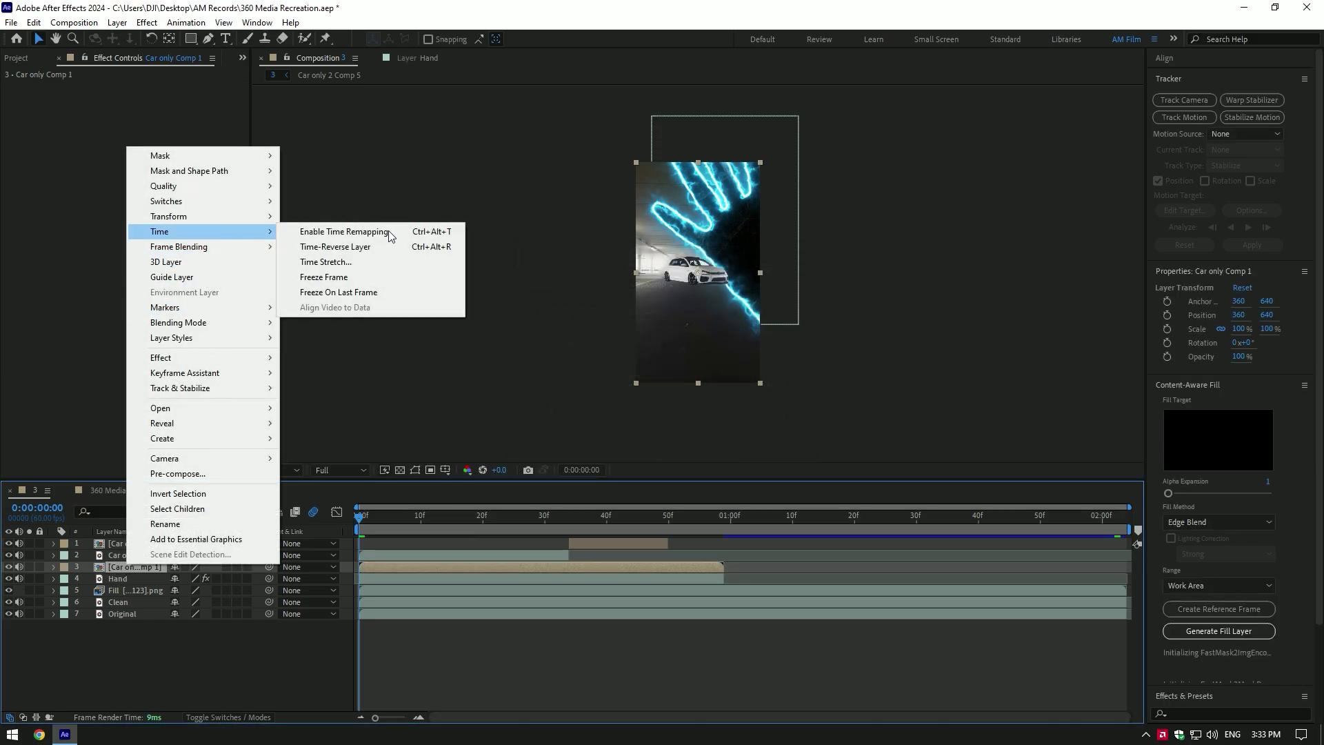
{"action": "left_click", "coordinate": [344, 277]}
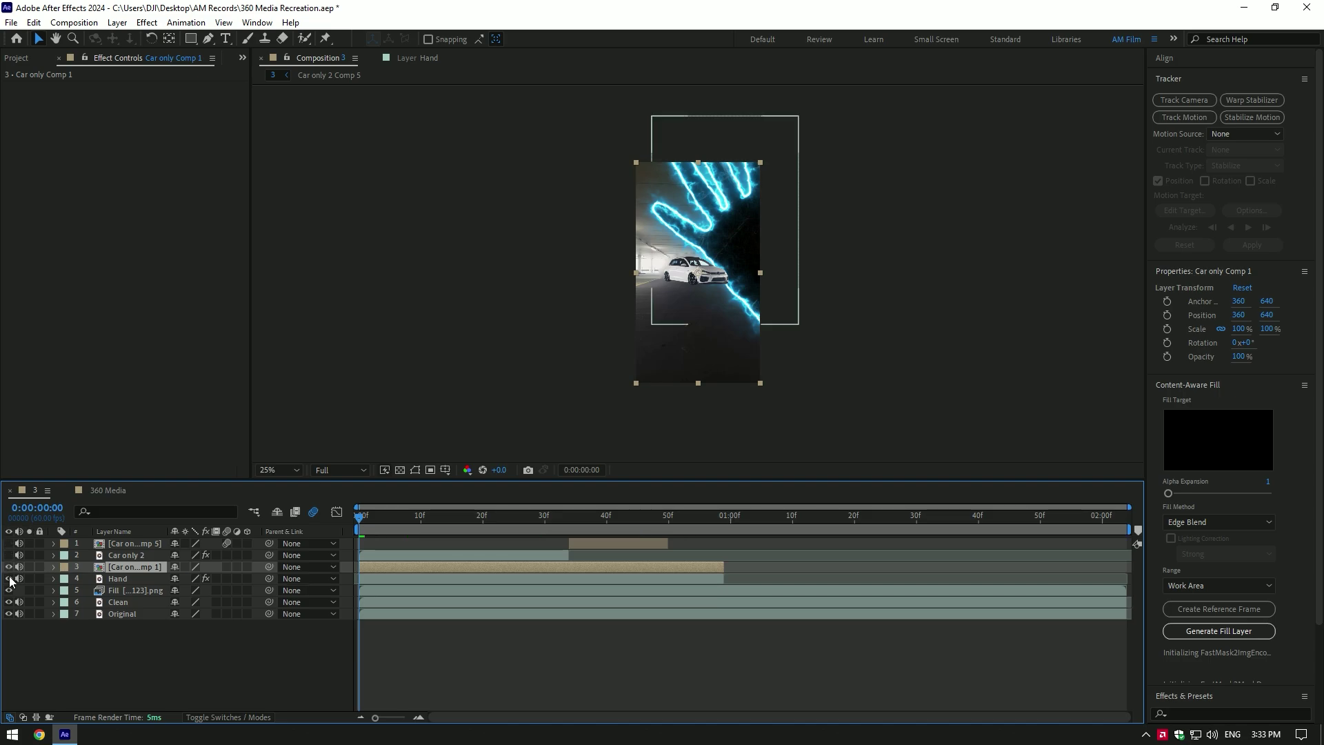
Step: Hide every layer except the pre-composed frozen car and rename that layer Glowing Background
{"action": "left_click", "coordinate": [9, 566], "text": "alt"}
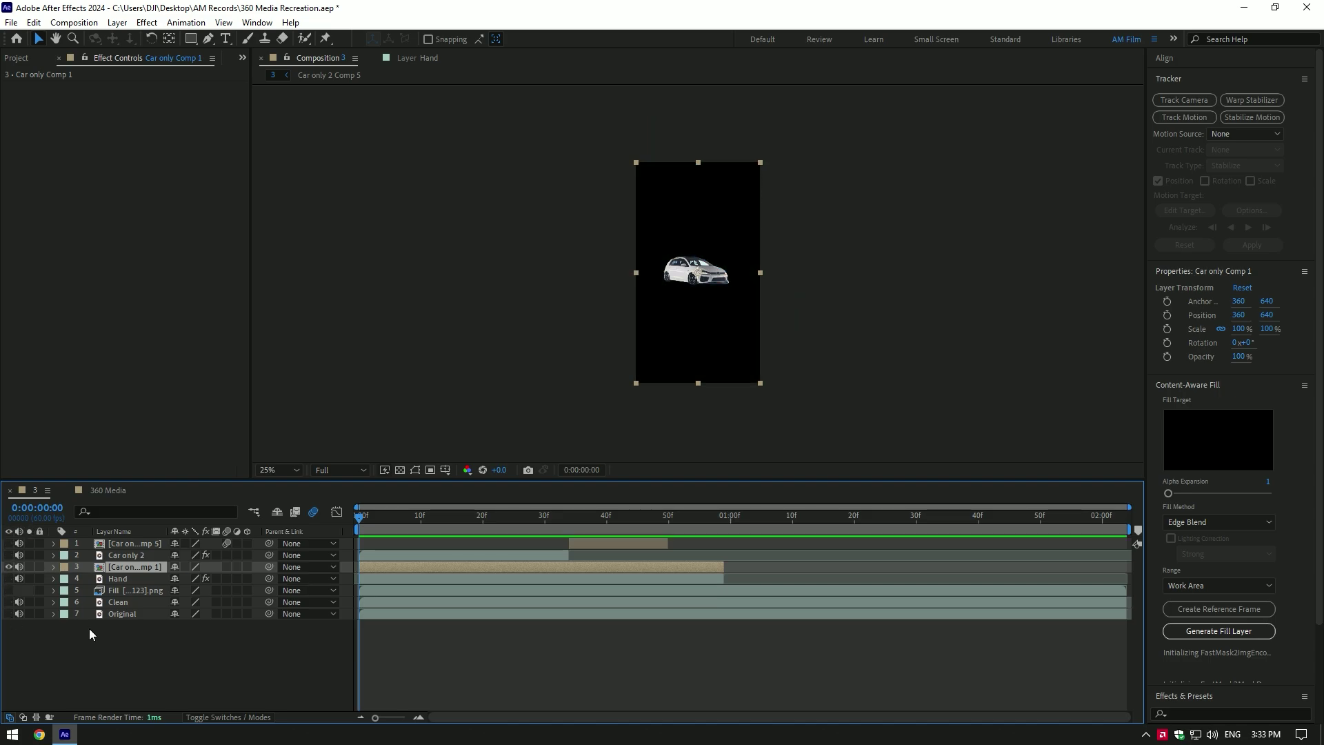
{"action": "right_click", "coordinate": [128, 567]}
{"action": "left_click", "coordinate": [173, 523]}
{"action": "type", "text": "Glowing Back"}
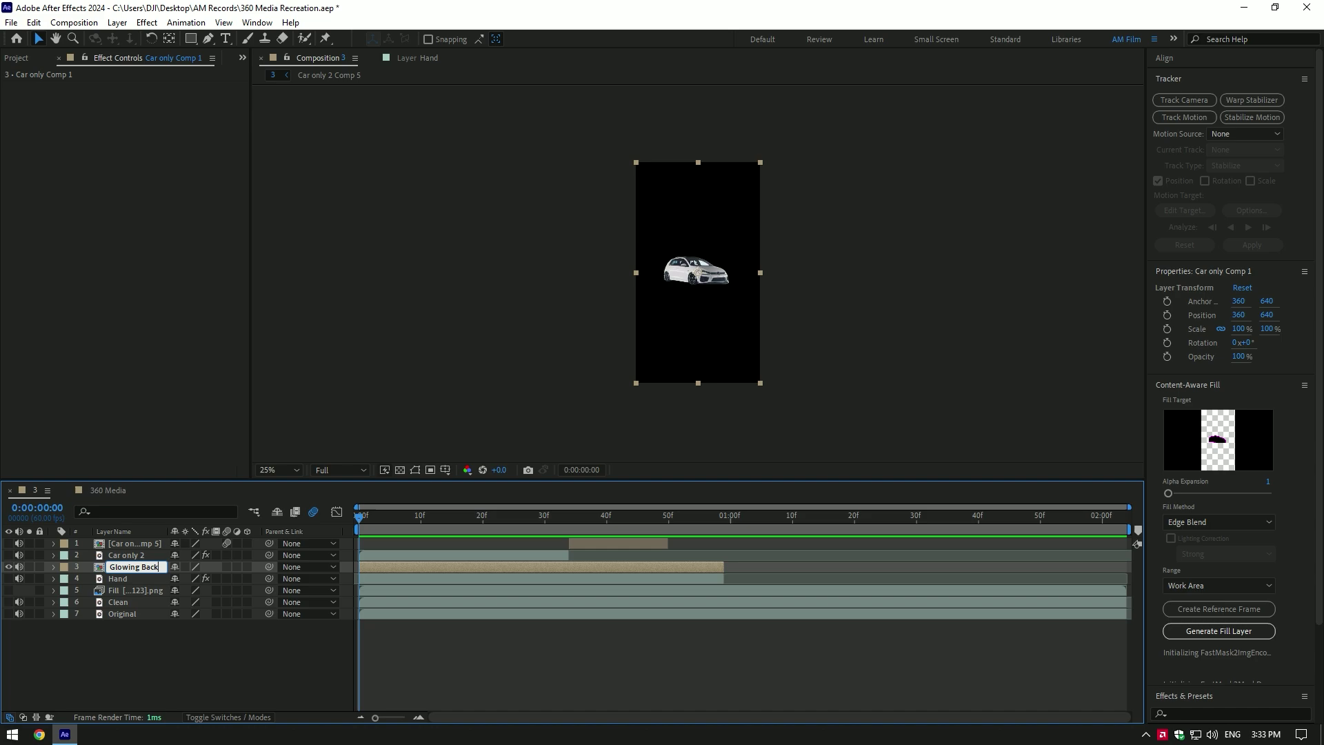
{"action": "type", "text": "ground"}
{"action": "key", "text": "Return"}
Step: Apply Turbulent Displace to the Glowing Background layer with Amount 400, Size 15 and Complexity 1.1
{"action": "scroll", "coordinate": [696, 303], "scroll_direction": "up", "scroll_amount": 2}
{"action": "key", "text": "ctrl+space"}
{"action": "type", "text": "tur"}
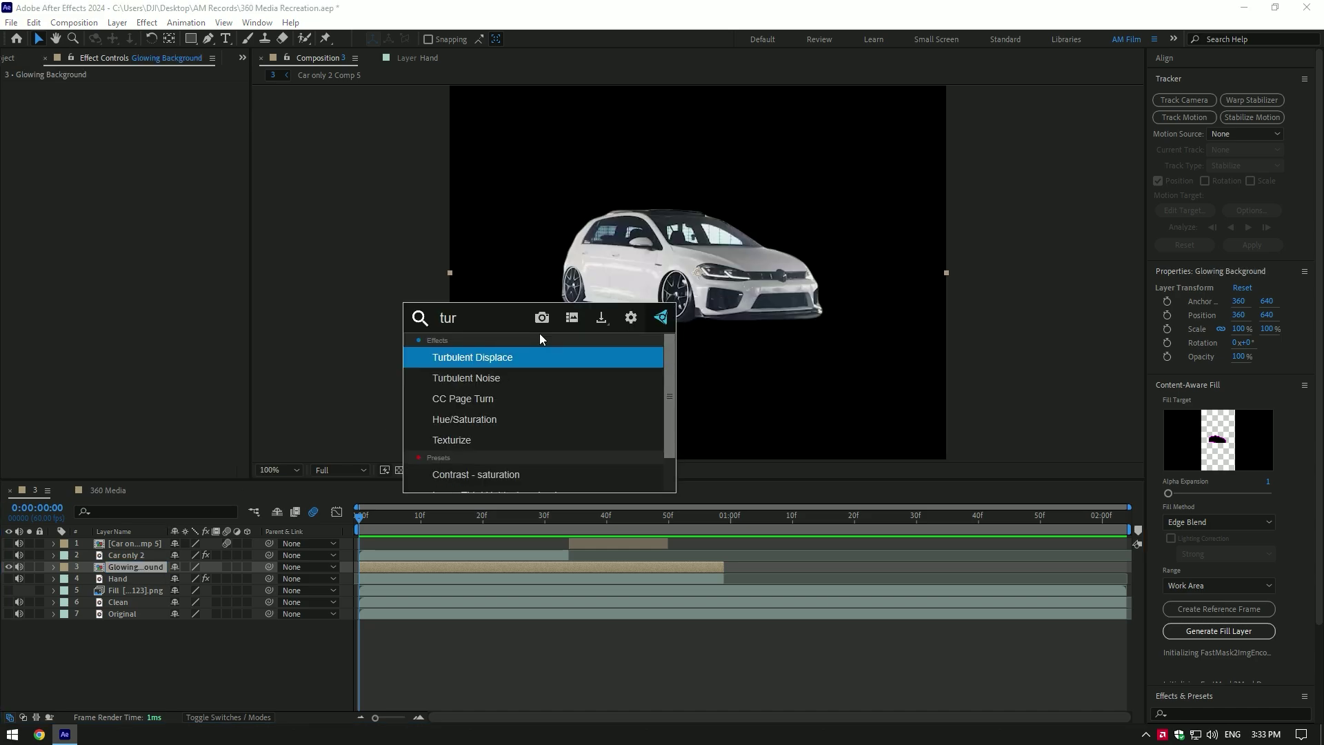
{"action": "key", "text": "Return"}
{"action": "left_click", "coordinate": [143, 110]}
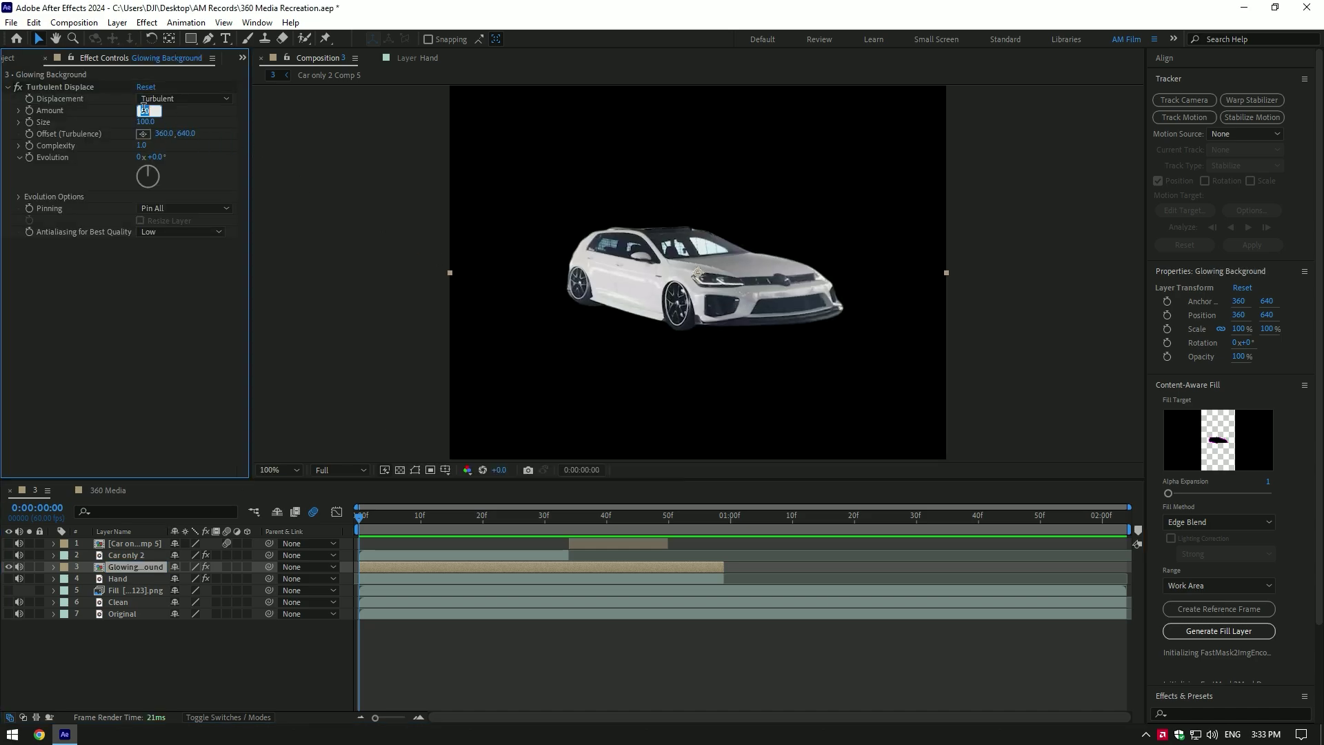
{"action": "type", "text": "400"}
{"action": "key", "text": "Return"}
{"action": "left_click", "coordinate": [147, 122]}
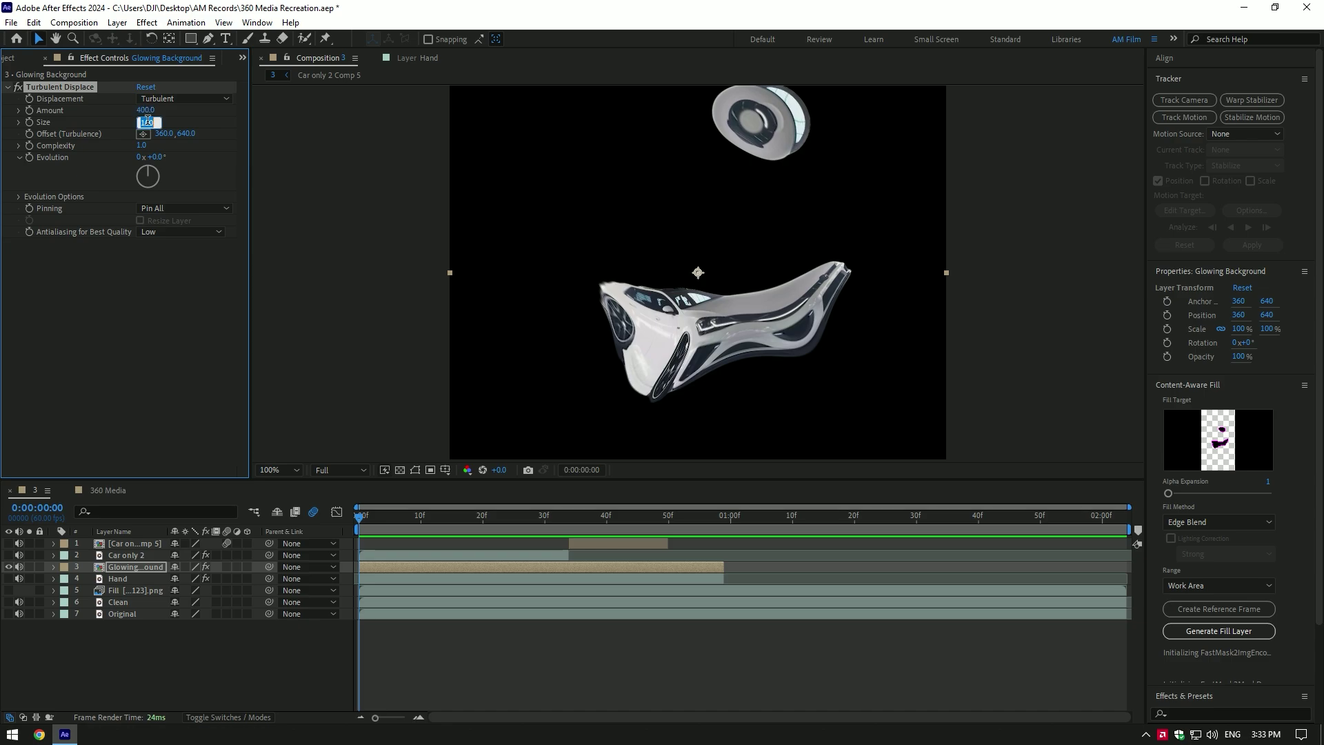
{"action": "type", "text": "15"}
{"action": "key", "text": "Return"}
{"action": "left_click_drag", "start_coordinate": [142, 145], "coordinate": [148, 147]}
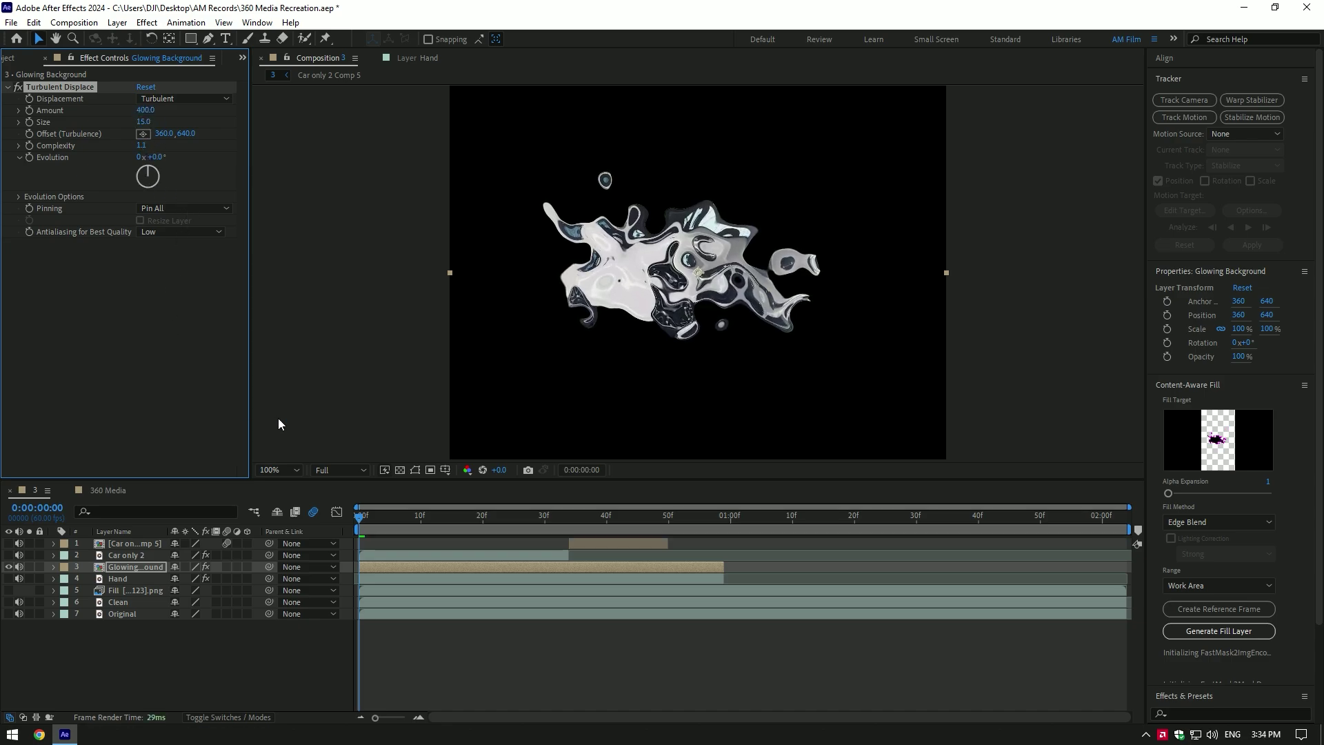
{"action": "key", "text": "space"}
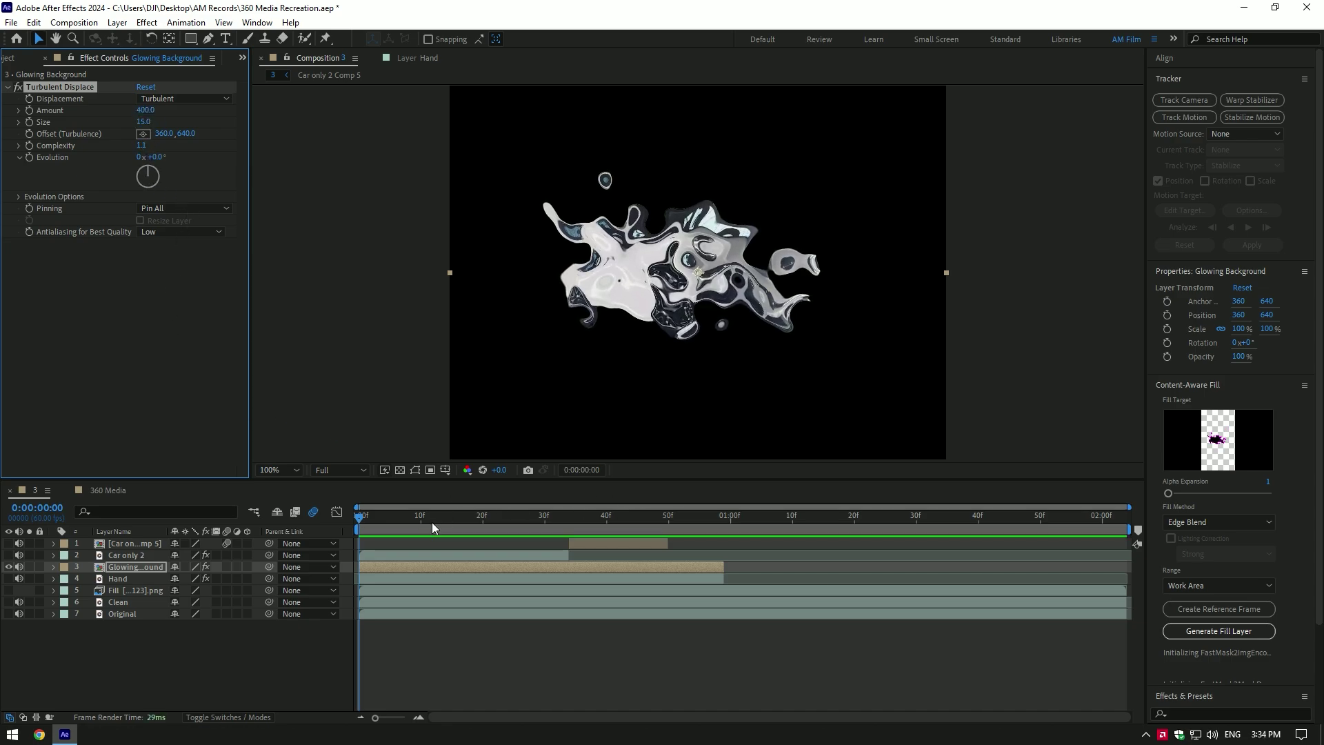
Step: Animate the Turbulent Displace Evolution from 0° at the first frame to 38° at the end of the Glowing Background layer
{"action": "left_click", "coordinate": [29, 157]}
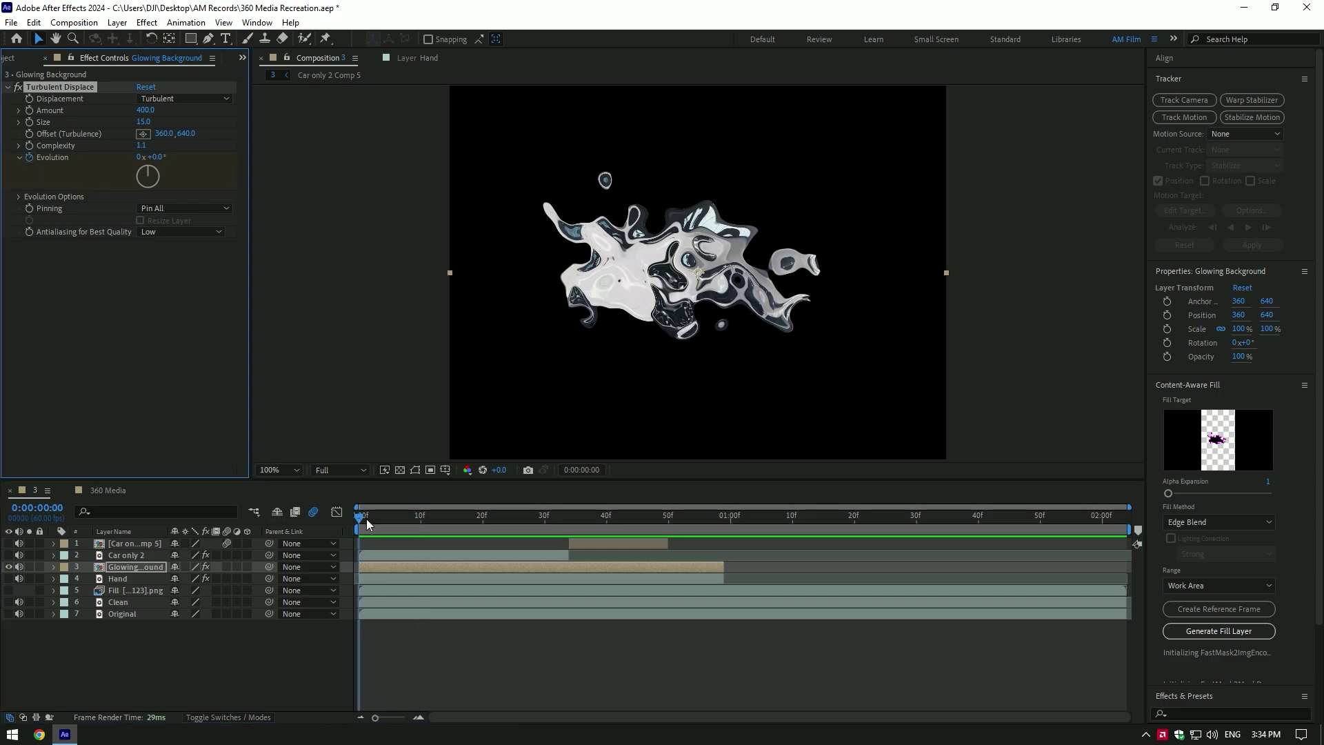
{"action": "left_click_drag", "start_coordinate": [433, 525], "coordinate": [699, 517]}
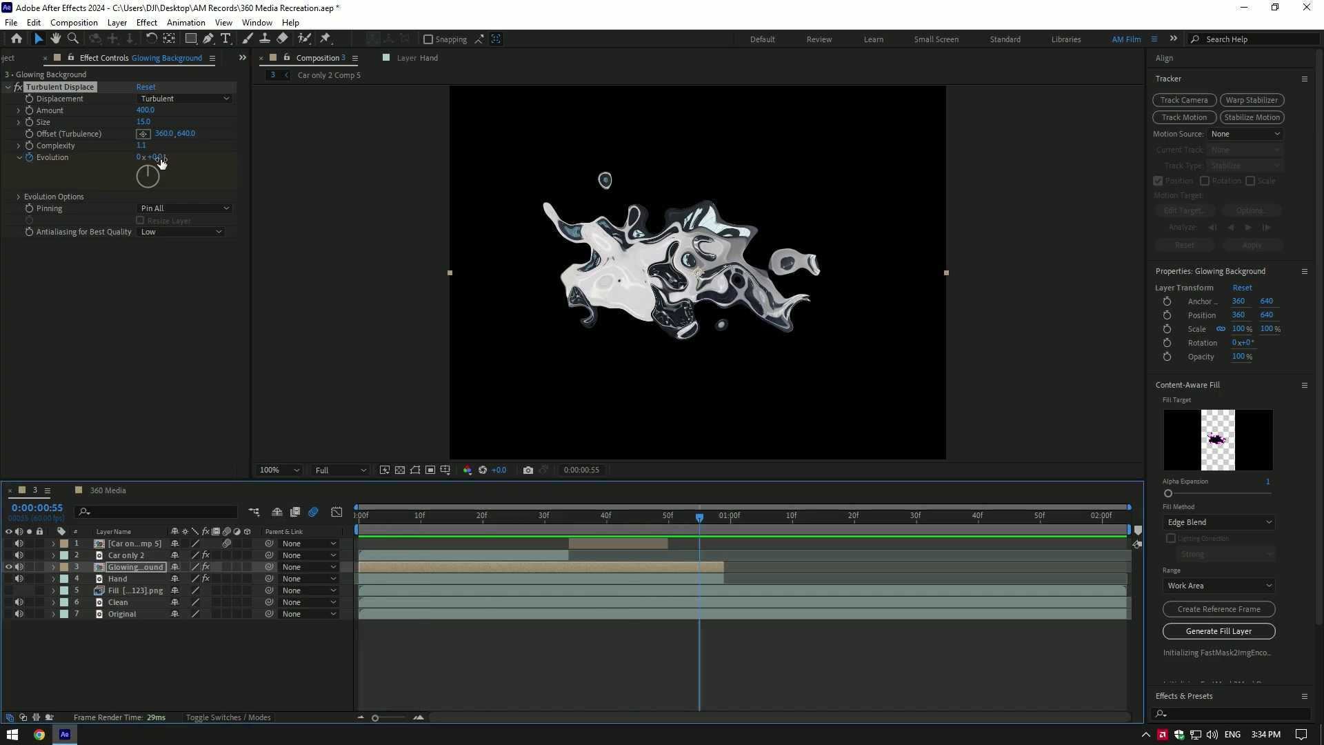
{"action": "left_click_drag", "start_coordinate": [161, 162], "coordinate": [361, 442]}
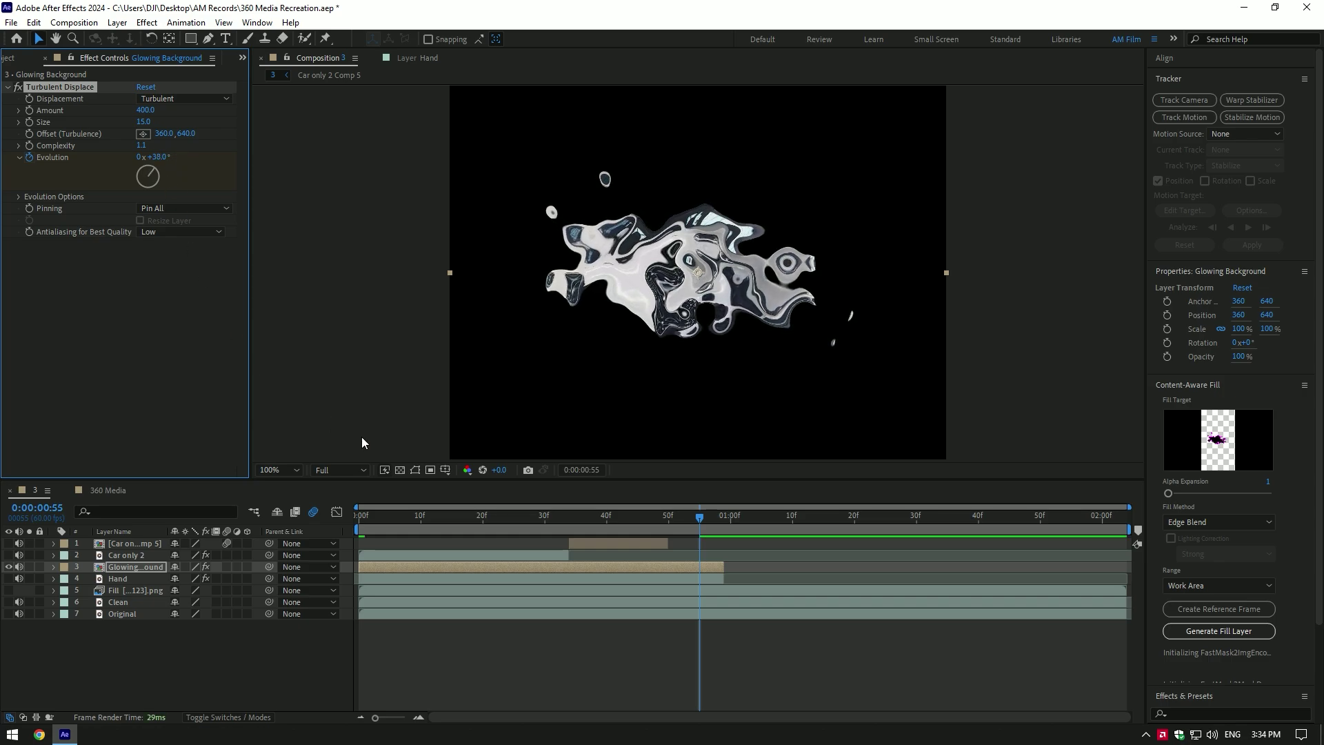
{"action": "key", "text": "u"}
{"action": "left_click_drag", "start_coordinate": [699, 602], "coordinate": [724, 602]}
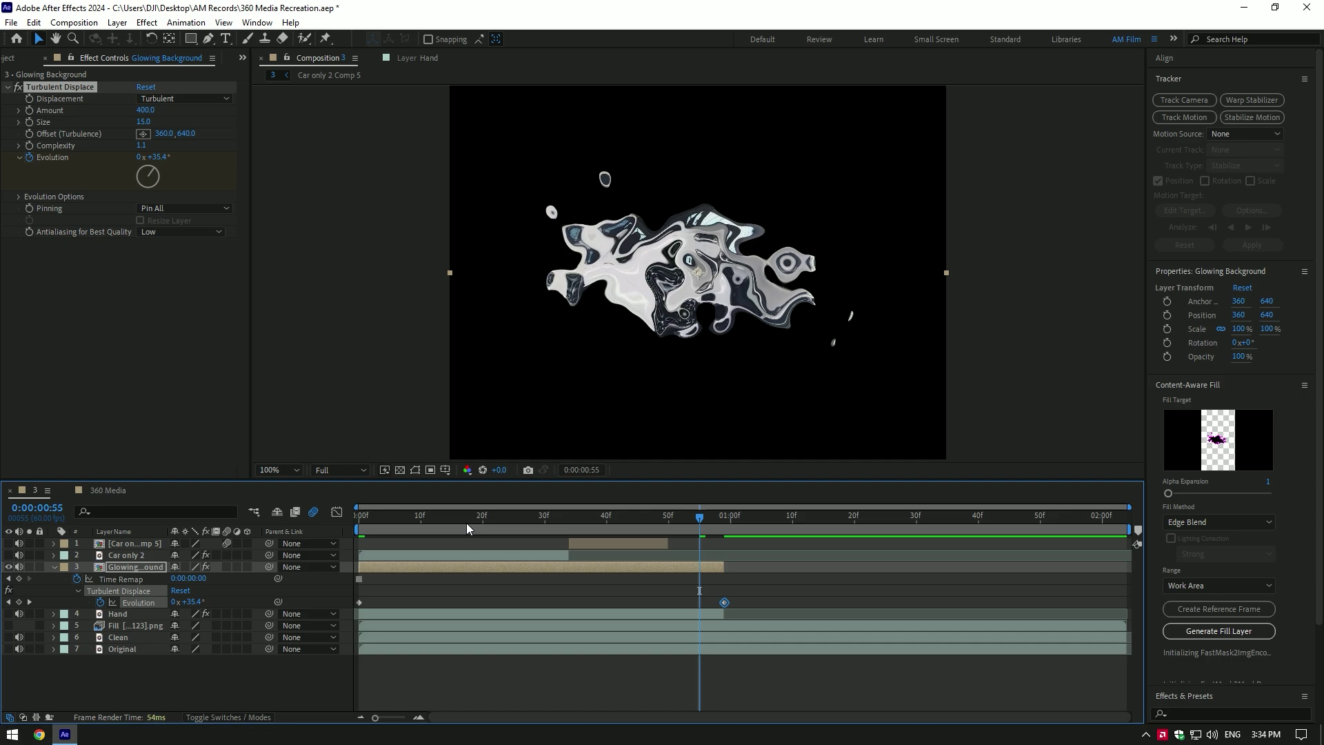
{"action": "key", "text": "u"}
Step: Return to the first frame and turn the visibility of all the other layers back on
{"action": "key", "text": "Home"}
{"action": "left_click_drag", "start_coordinate": [9, 578], "coordinate": [8, 615]}
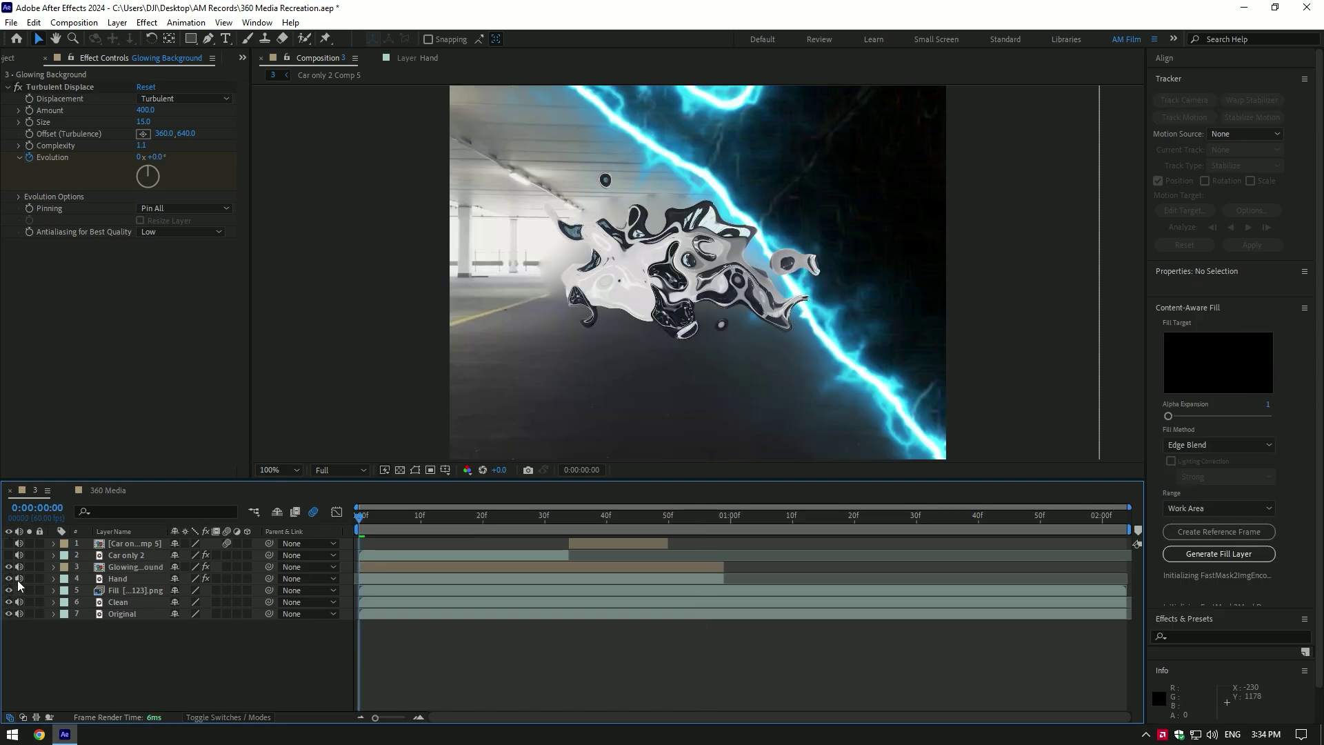
{"action": "left_click_drag", "start_coordinate": [9, 551], "coordinate": [9, 534]}
Step: Scale the Glowing Background layer to 254% and move it up behind the car to about 462, 454
{"action": "key", "text": "s"}
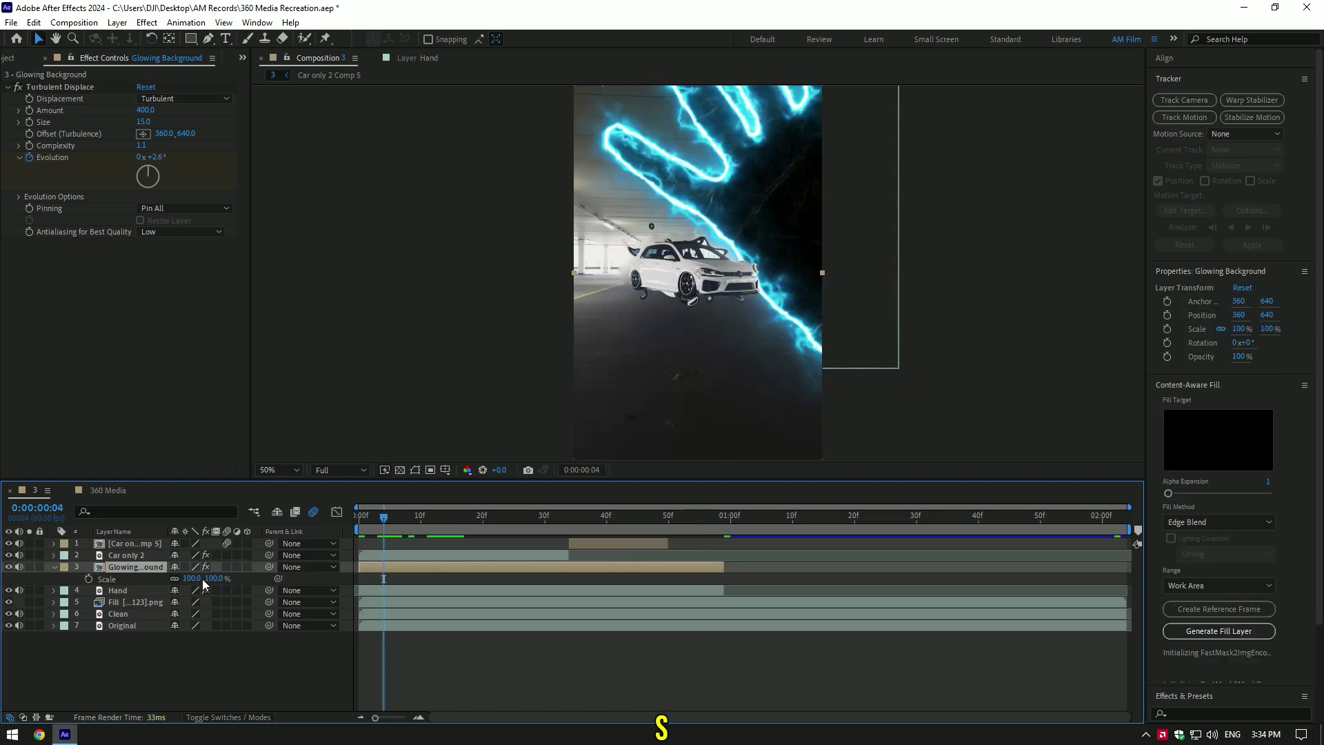
{"action": "left_click_drag", "start_coordinate": [199, 579], "coordinate": [293, 580]}
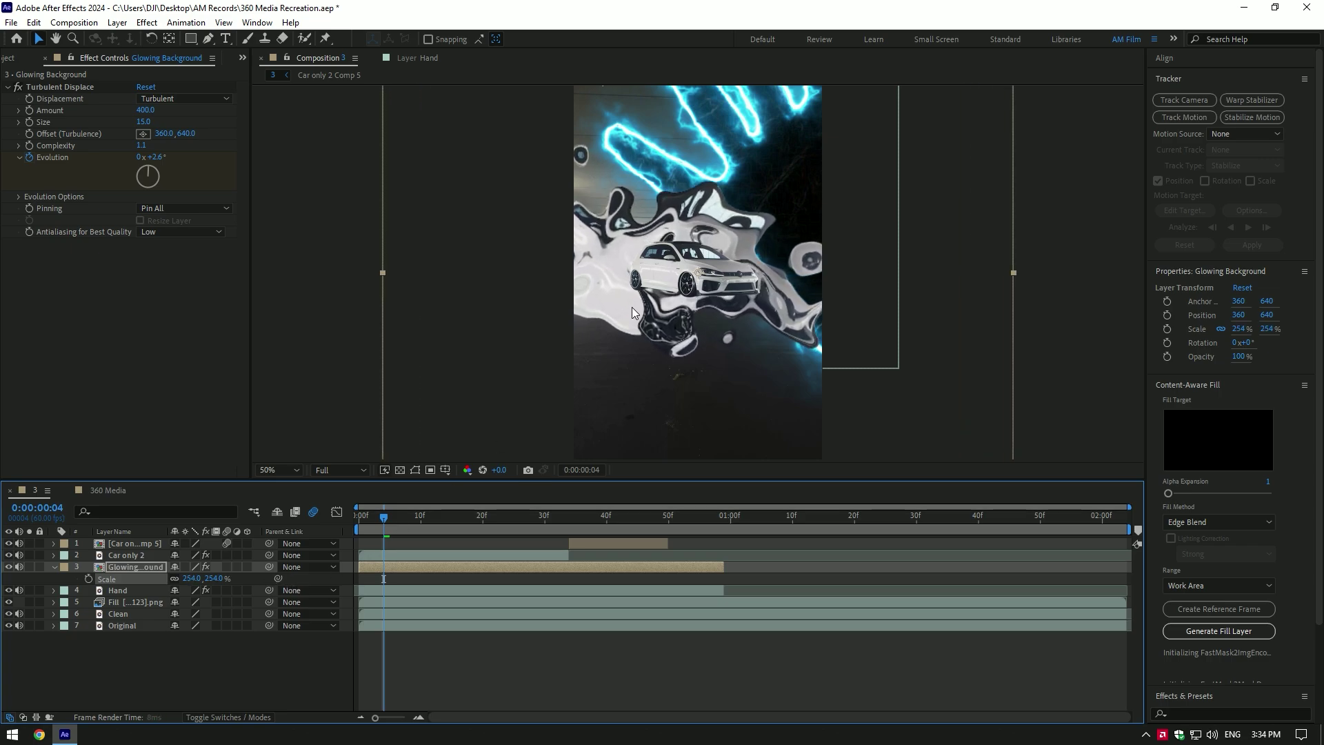
{"action": "left_click_drag", "start_coordinate": [641, 314], "coordinate": [678, 253]}
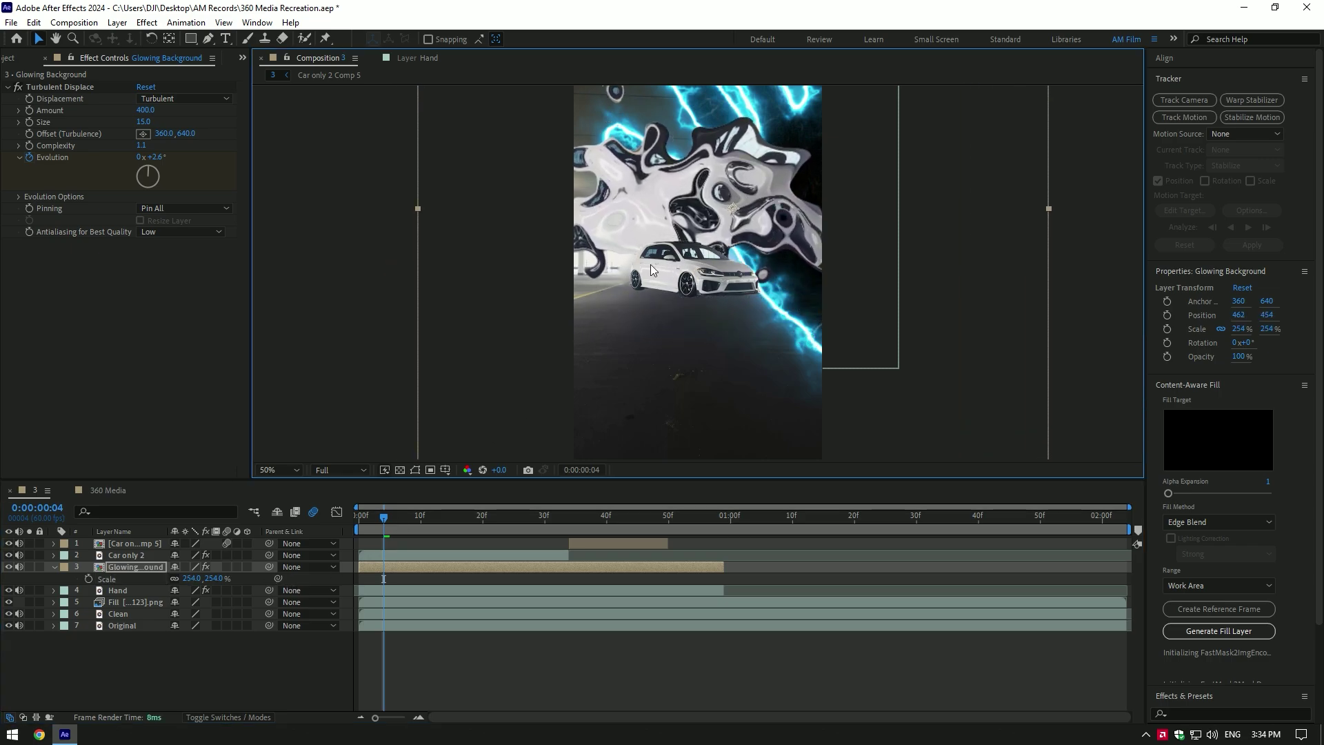
{"action": "key", "text": "comma"}
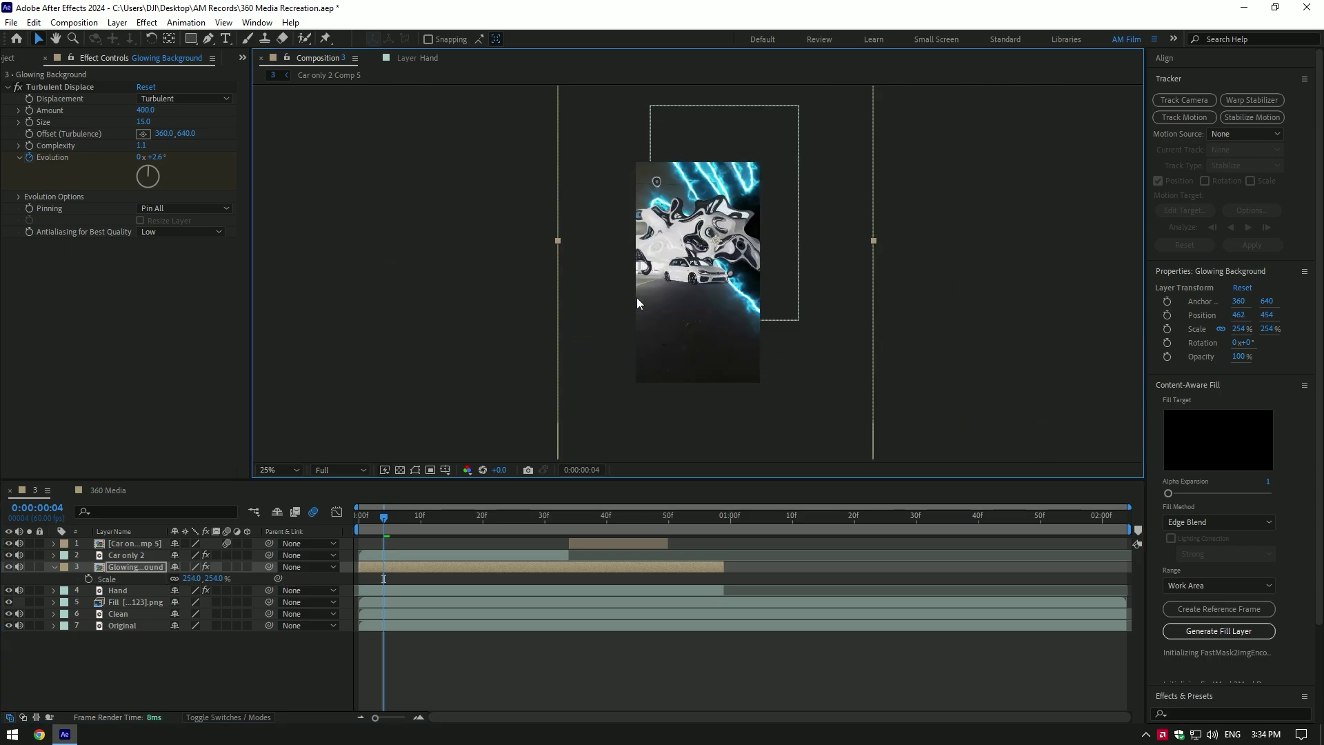
Step: Place the Glowing Background layer directly below the Hand layer and scrub back to the first frame
{"action": "left_click", "coordinate": [55, 567]}
{"action": "left_click_drag", "start_coordinate": [125, 569], "coordinate": [126, 577]}
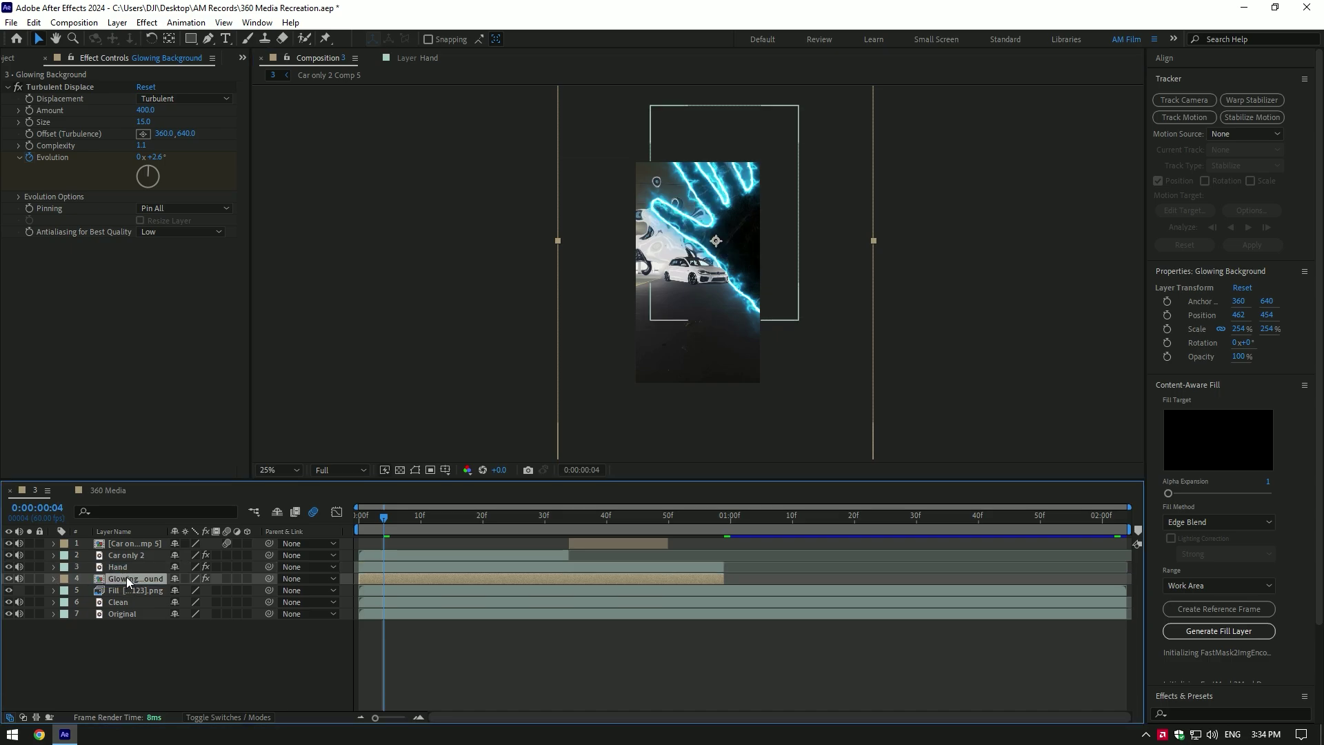
{"action": "key", "text": "ctrl+shift+a"}
{"action": "left_click_drag", "start_coordinate": [424, 516], "coordinate": [358, 515]}
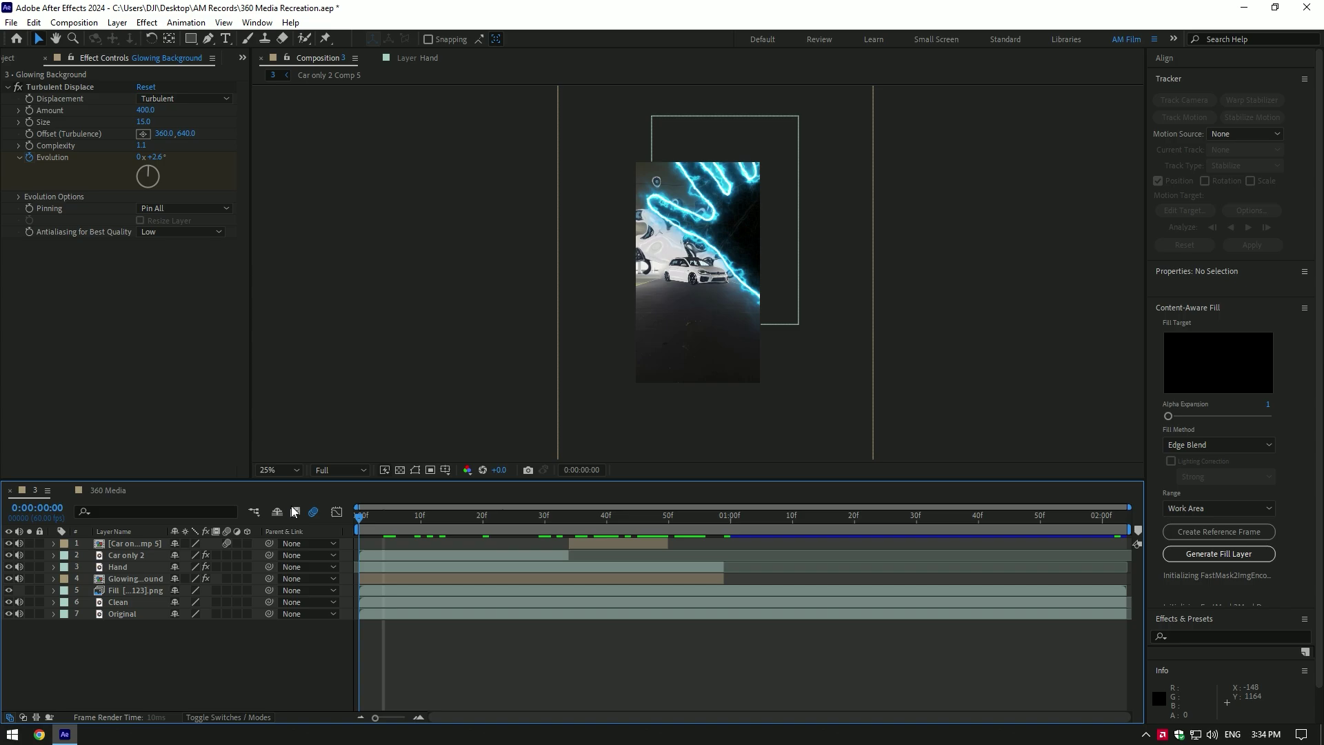
Step: Apply the Deep Glow effect to the Glowing Background layer
{"action": "left_click", "coordinate": [135, 579]}
{"action": "key", "text": "ctrl+space"}
{"action": "type", "text": "glow"}
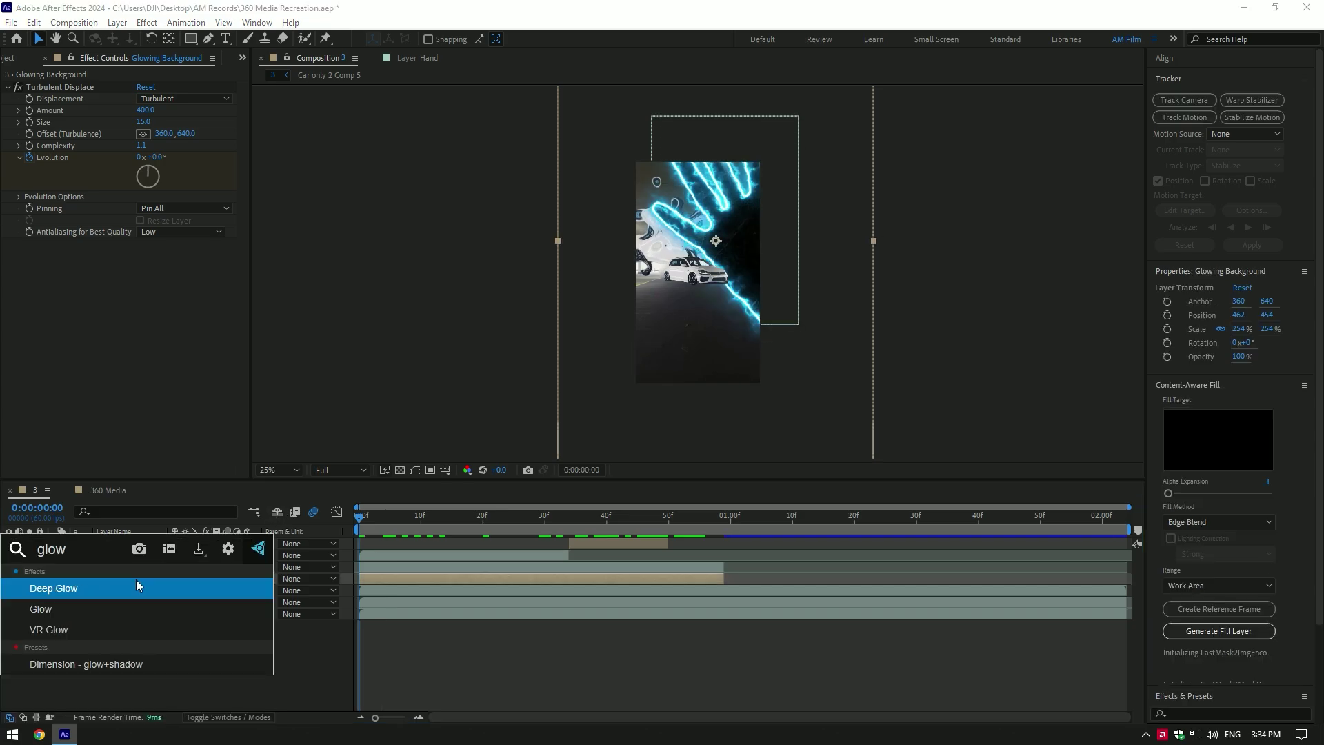
{"action": "key", "text": "Down"}
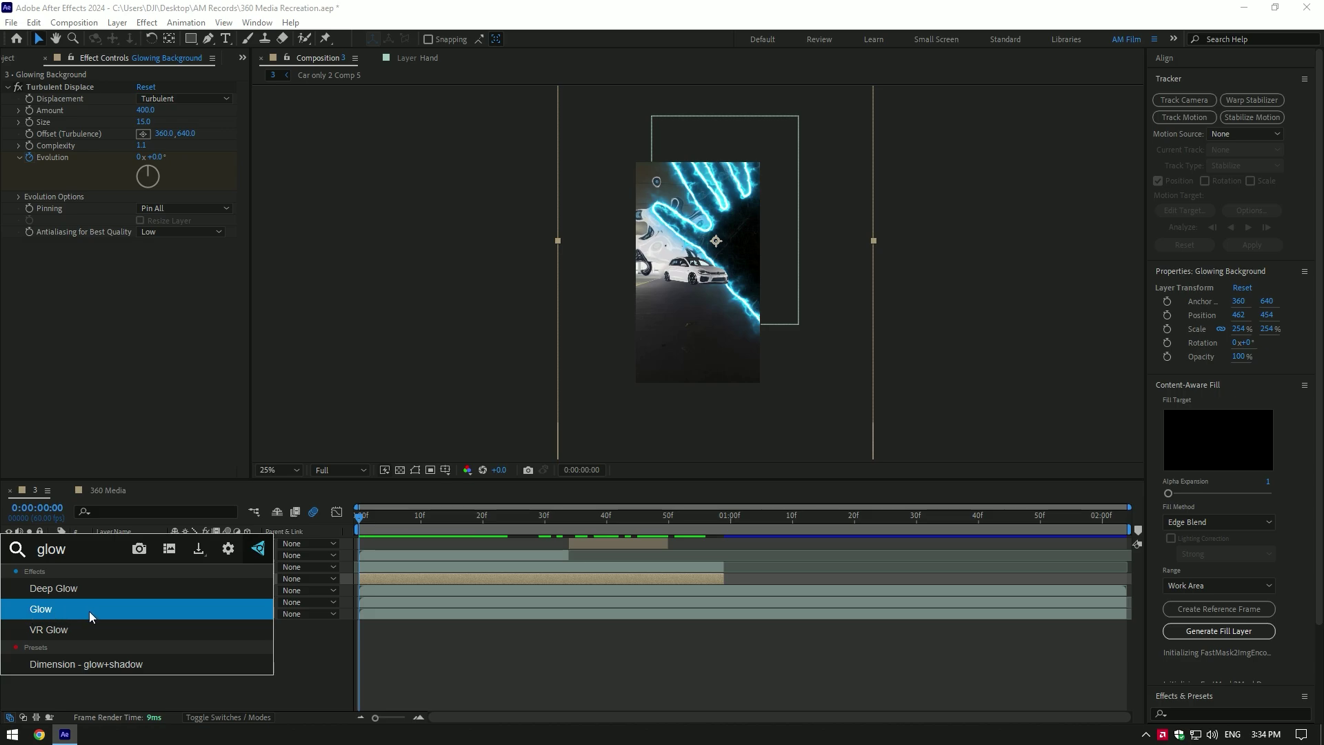
{"action": "left_click", "coordinate": [74, 593]}
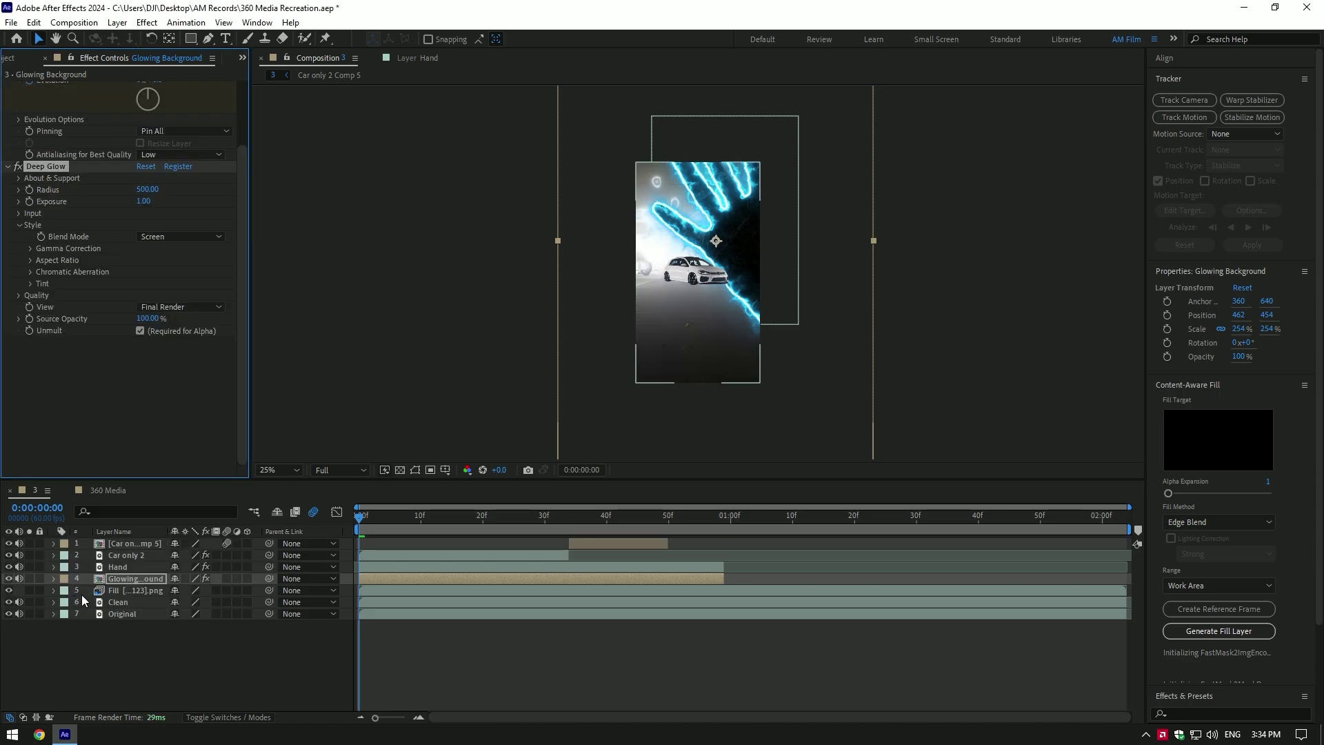
Step: Enable the Deep Glow Tint with a bright green color and a Mix of 71%, and check the look from the first frame
{"action": "left_click", "coordinate": [30, 281]}
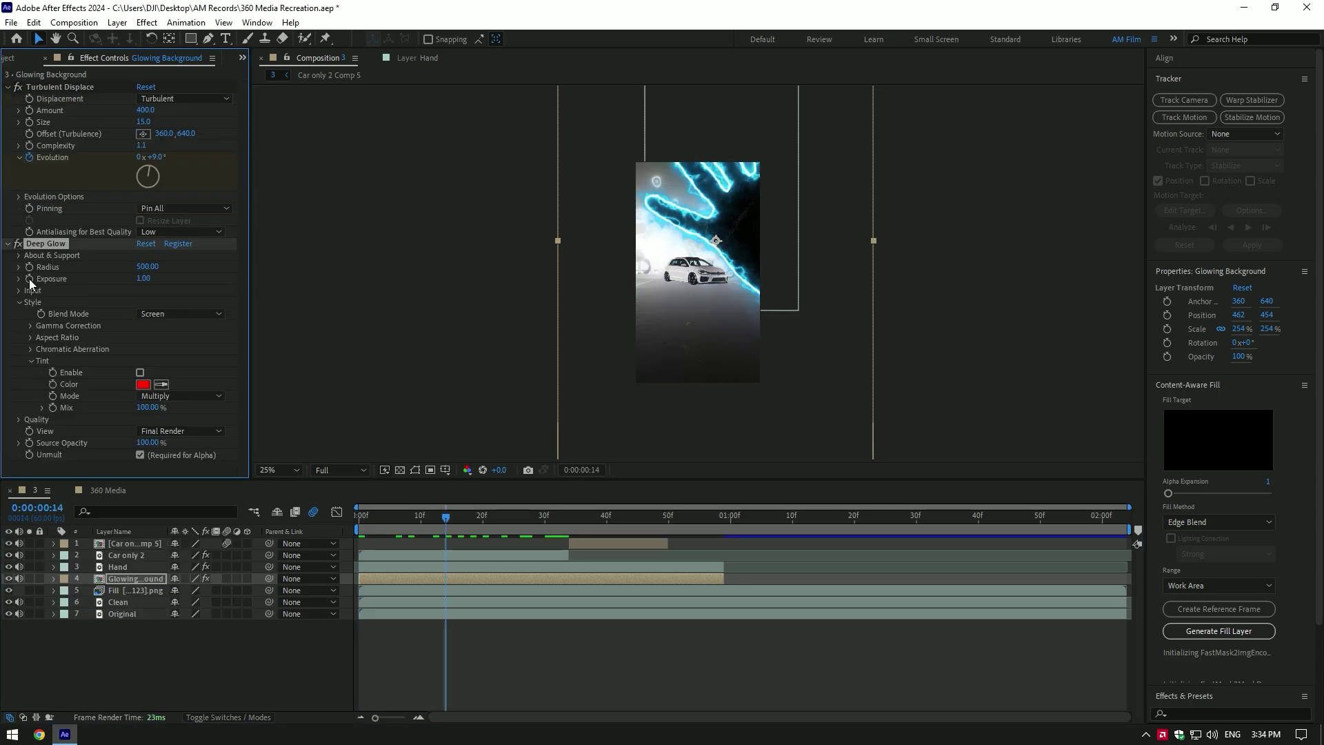
{"action": "left_click", "coordinate": [145, 385]}
{"action": "left_click", "coordinate": [1054, 337]}
{"action": "left_click_drag", "start_coordinate": [1020, 258], "coordinate": [1060, 204]}
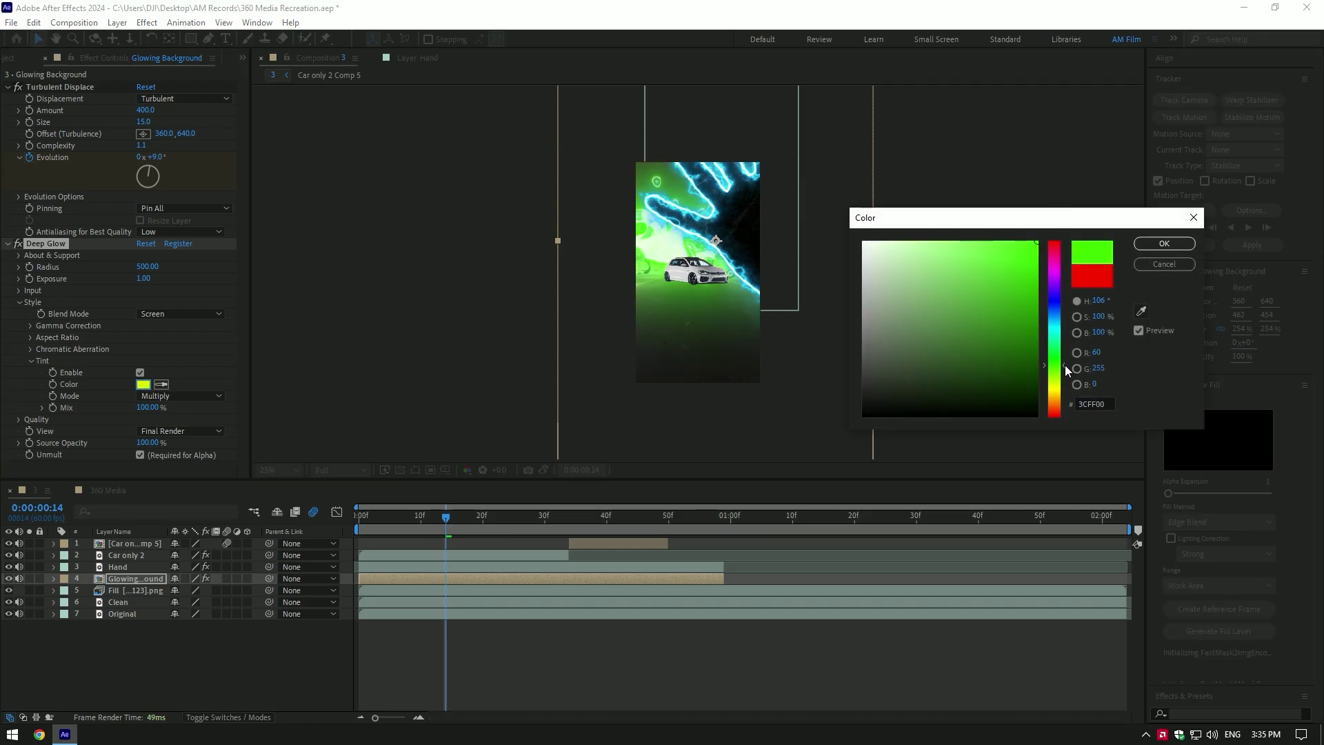
{"action": "left_click", "coordinate": [1163, 244]}
{"action": "mouse_move", "coordinate": [147, 407]}
{"action": "left_mouse_down"}
{"action": "mouse_move", "coordinate": [83, 407]}
{"action": "mouse_move", "coordinate": [131, 408]}
{"action": "left_mouse_up"}
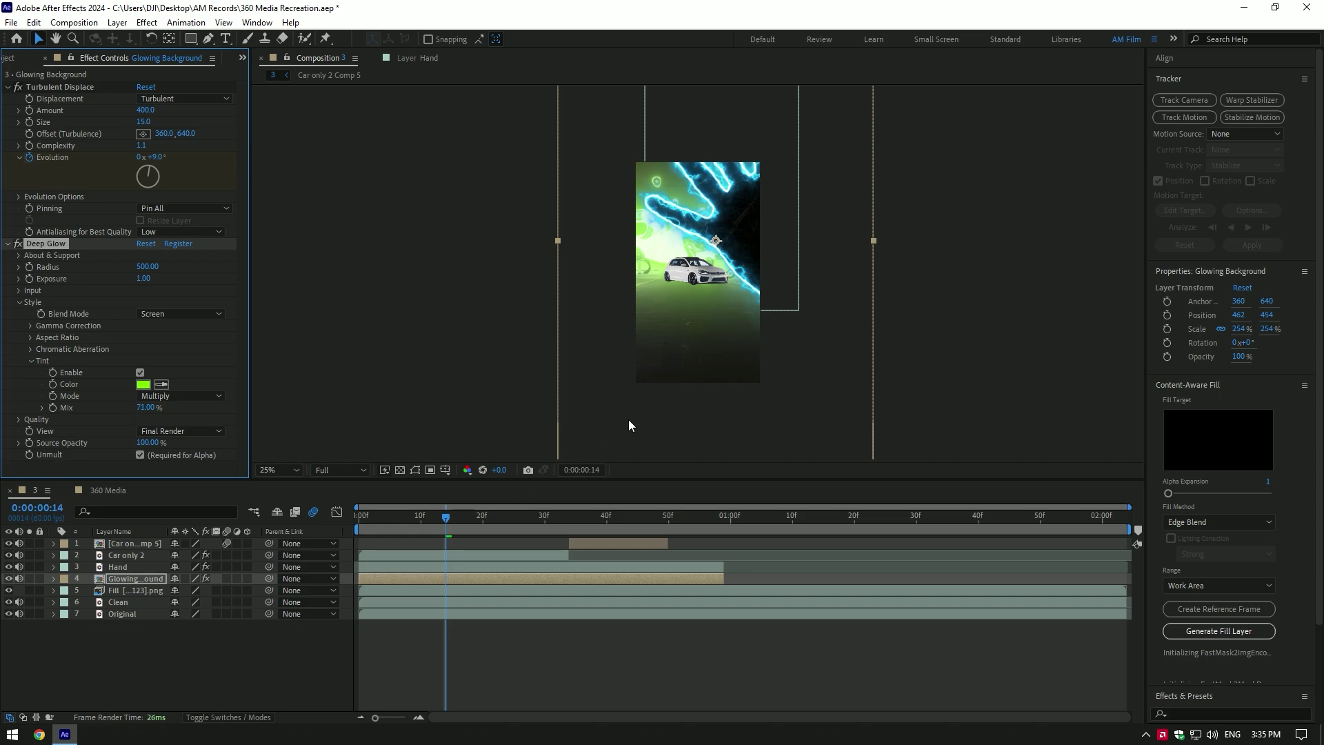
{"action": "scroll", "coordinate": [629, 425], "scroll_direction": "up", "scroll_amount": 2}
{"action": "left_click_drag", "start_coordinate": [391, 517], "coordinate": [330, 522]}
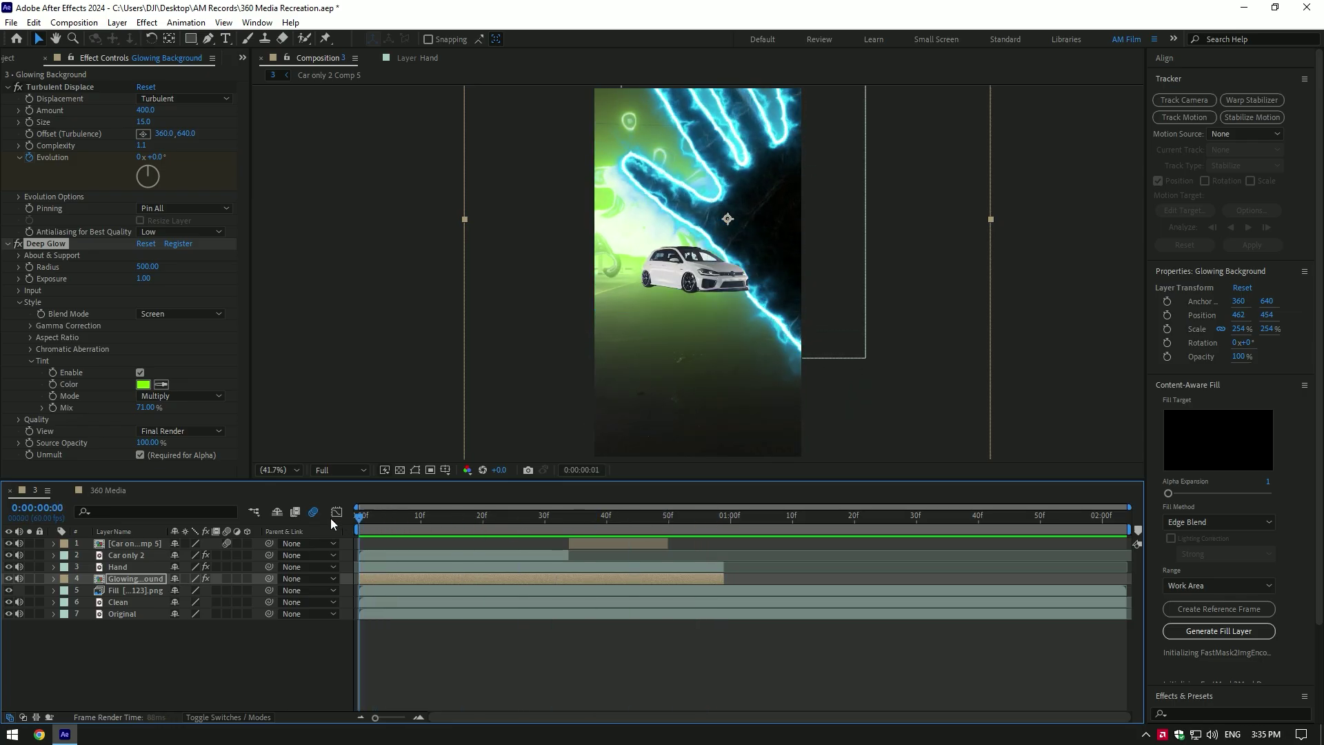